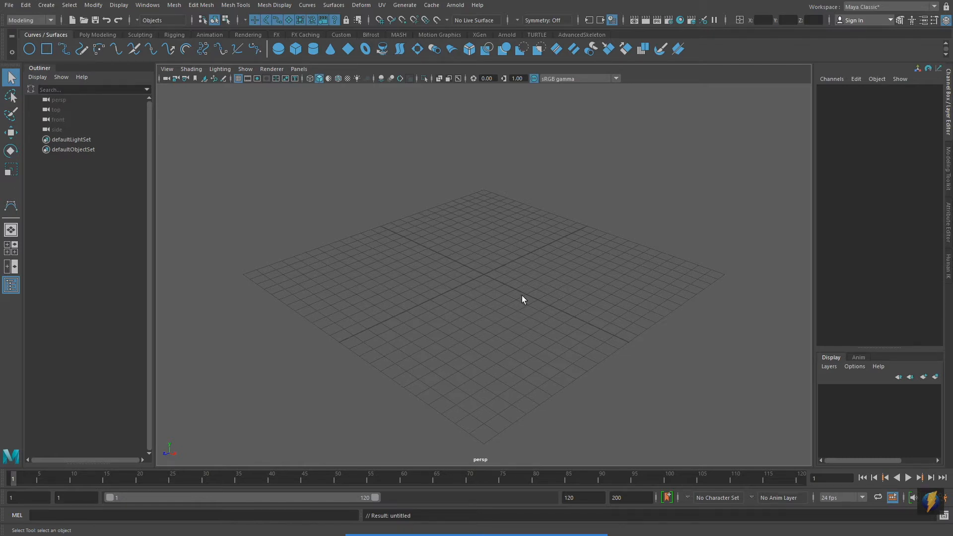
Import frenchCurve.jpg from the imagePlanes folder as an image plane in the front view.
{"action": "key", "text": "space"}
{"action": "key", "text": "space"}
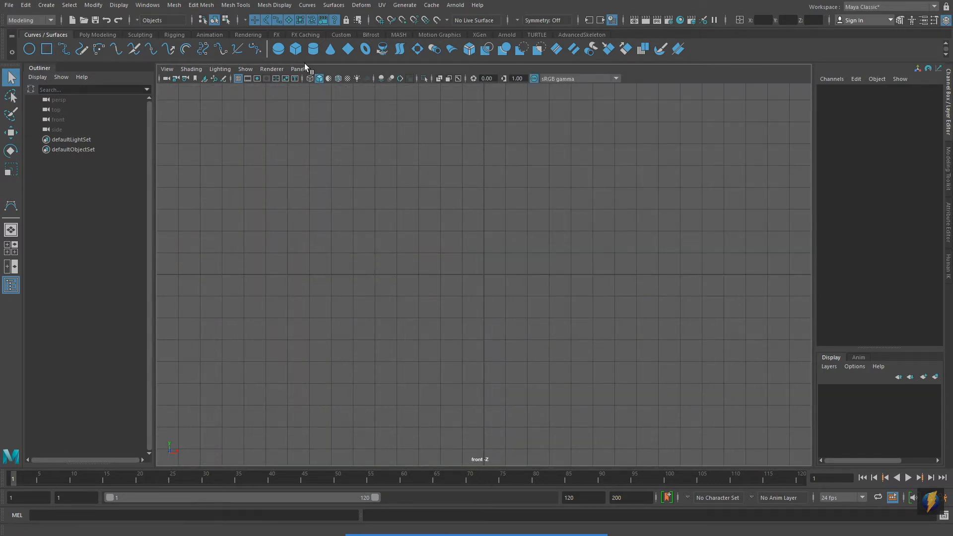
{"action": "left_click", "coordinate": [167, 70]}
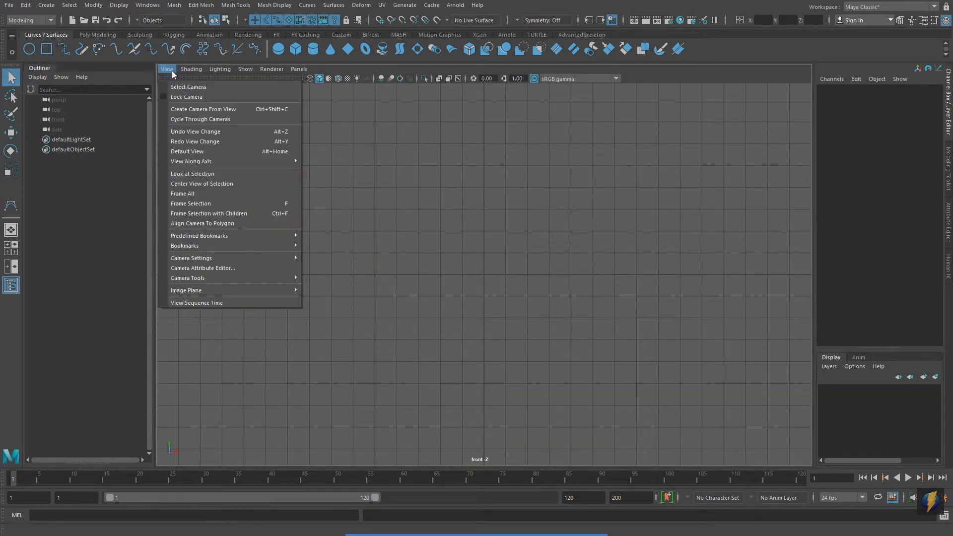
{"action": "mouse_move", "coordinate": [232, 290]}
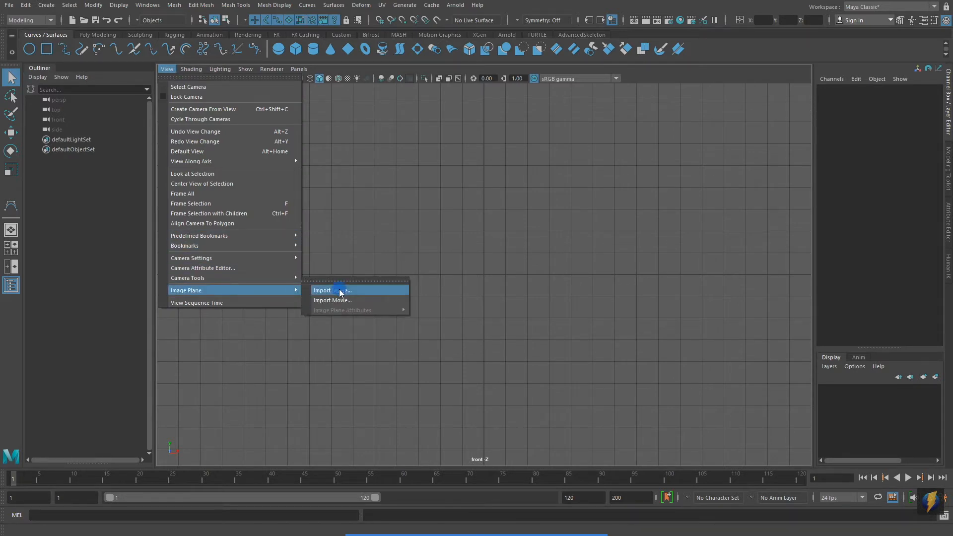
{"action": "left_click", "coordinate": [339, 289]}
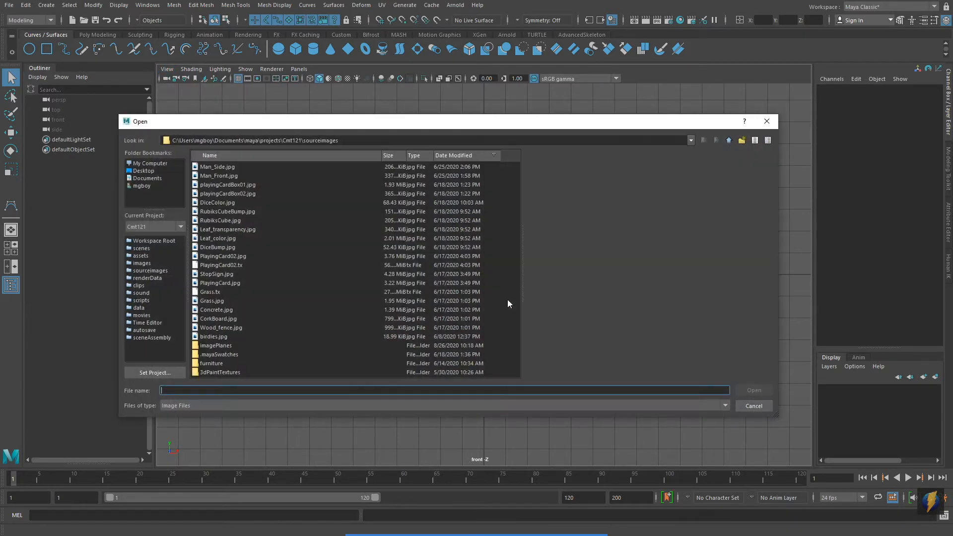
{"action": "double_click", "coordinate": [221, 346]}
{"action": "left_click", "coordinate": [331, 166]}
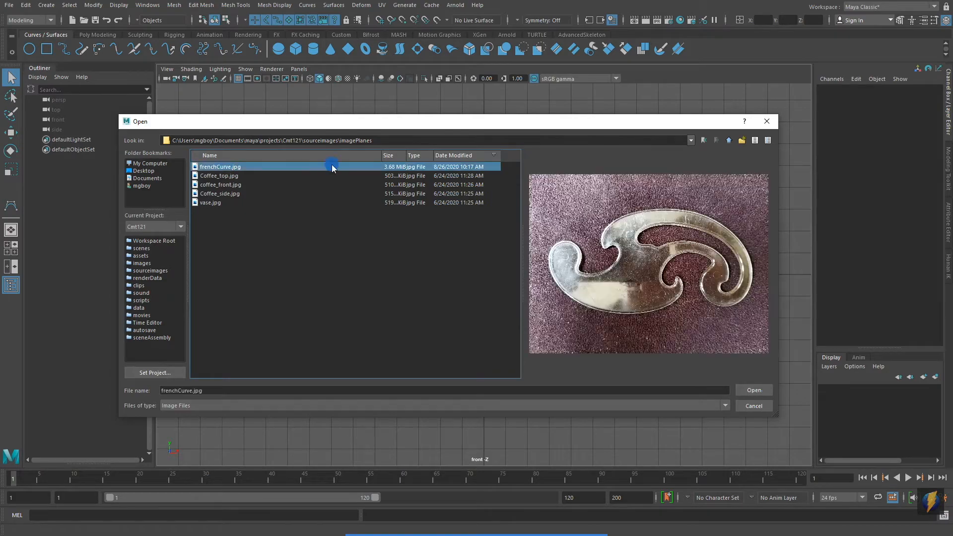
{"action": "left_click", "coordinate": [754, 391]}
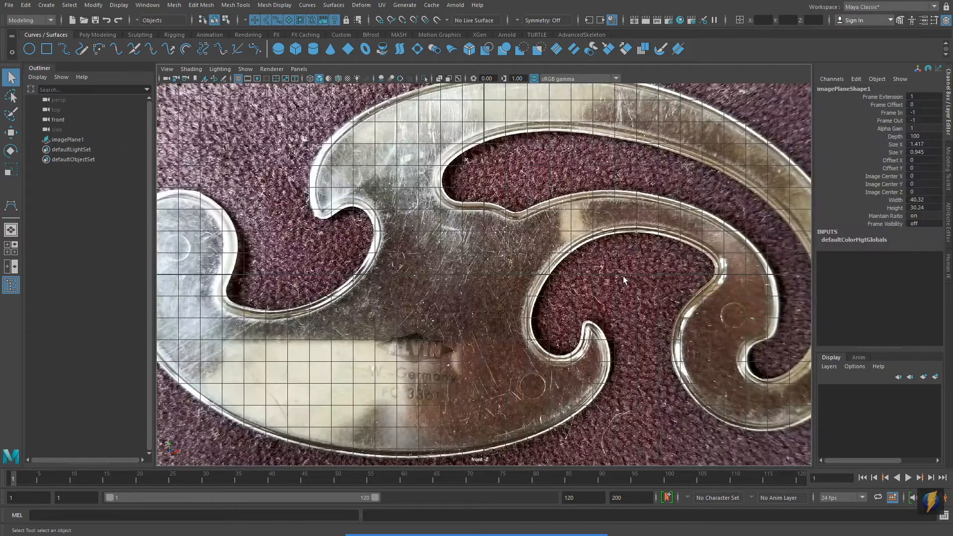
{"action": "scroll", "coordinate": [592, 283], "scroll_direction": "down", "scroll_amount": 10}
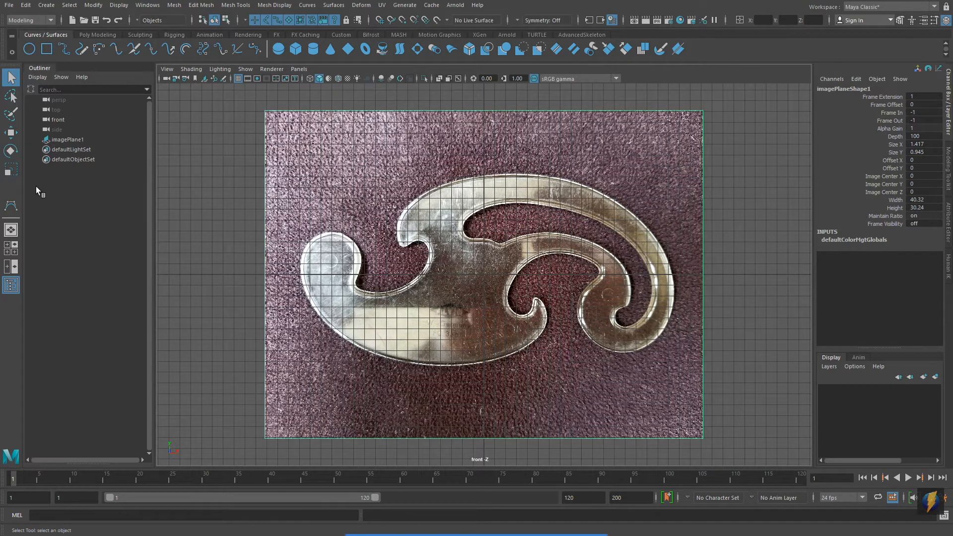
Move the image plane back about 9 units along Z so it sits behind the grid.
{"action": "left_click", "coordinate": [11, 132]}
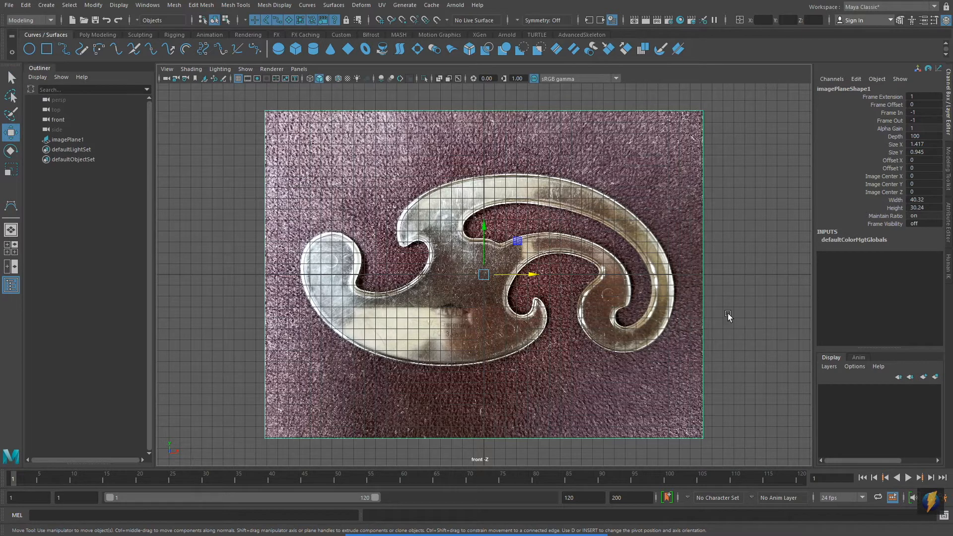
{"action": "key", "text": "space"}
{"action": "left_click_drag", "start_coordinate": [596, 377], "coordinate": [655, 379]}
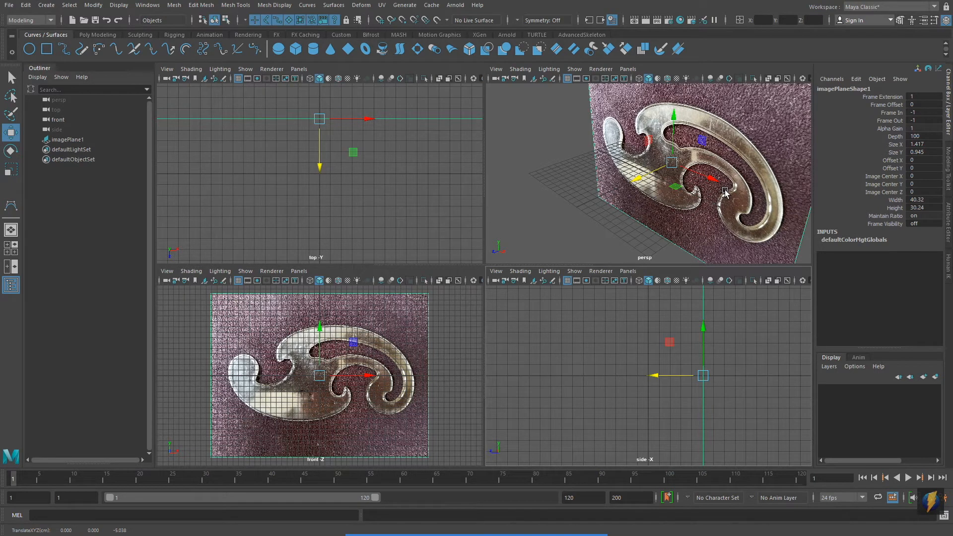
Set the image plane's Alpha Gain to about 0.27 and display it only when looking through the front camera.
{"action": "key", "text": "ctrl+a"}
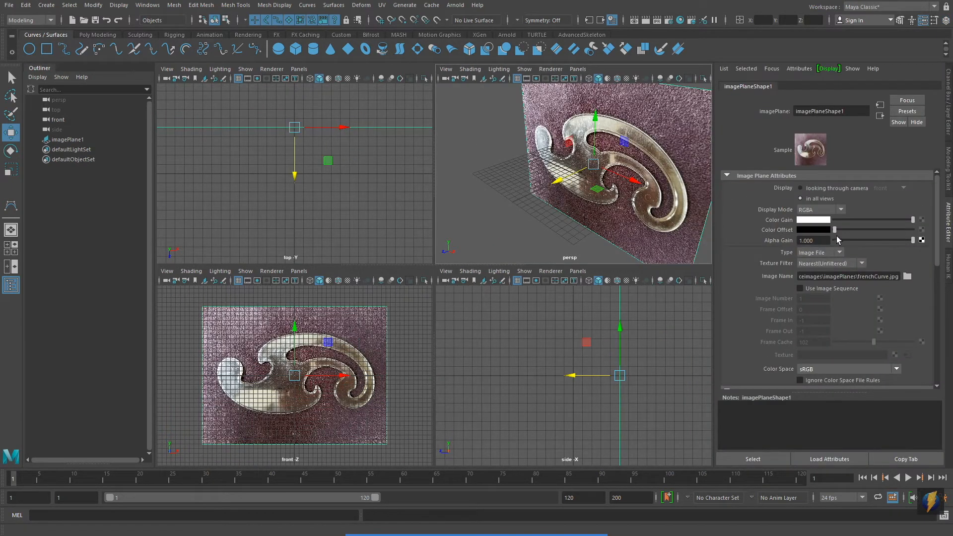
{"action": "left_click_drag", "start_coordinate": [913, 240], "coordinate": [855, 240]}
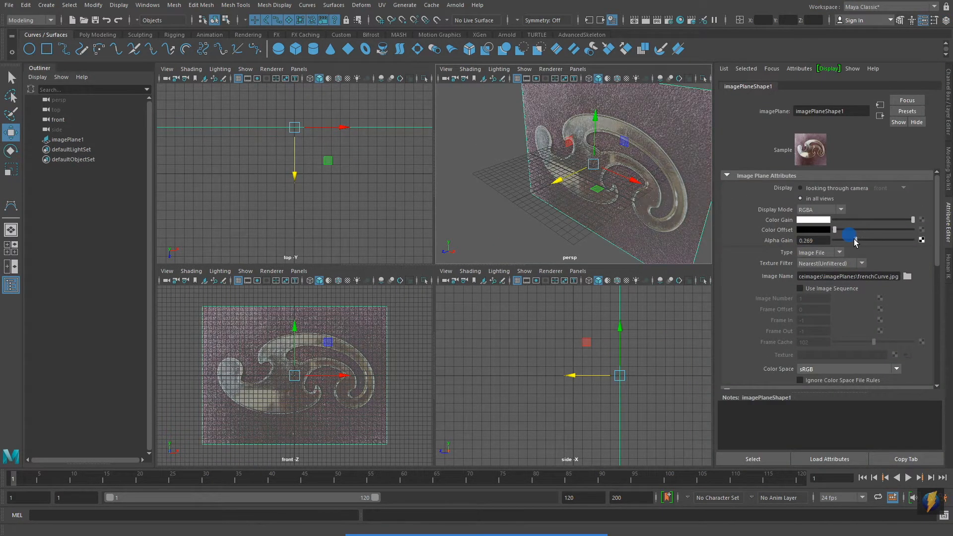
{"action": "left_click", "coordinate": [801, 187]}
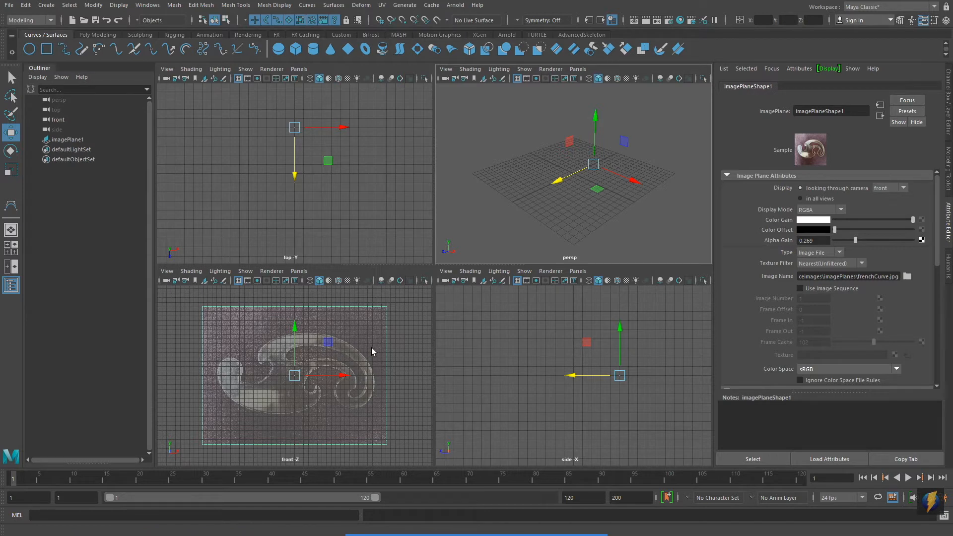
Create a display layer from the selected image plane and set the layer to Reference (R).
{"action": "left_click", "coordinate": [950, 122]}
{"action": "left_click", "coordinate": [829, 368]}
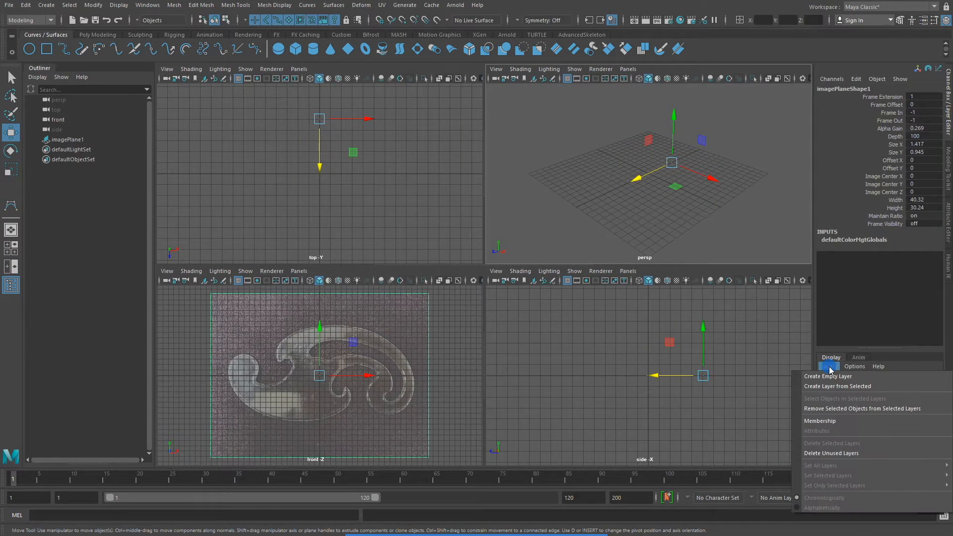
{"action": "left_click", "coordinate": [835, 386]}
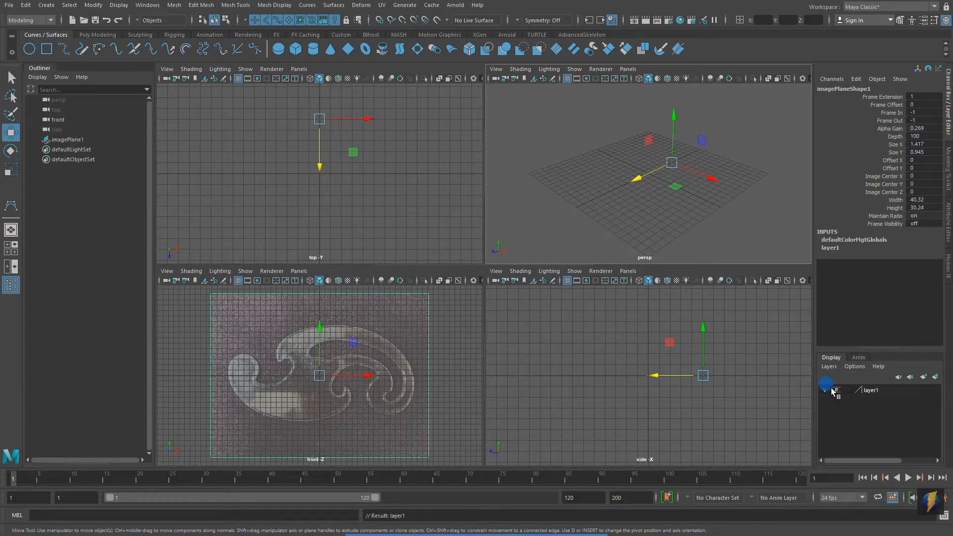
{"action": "left_click", "coordinate": [825, 391]}
{"action": "left_click", "coordinate": [825, 390]}
{"action": "left_click", "coordinate": [847, 391]}
{"action": "left_click", "coordinate": [847, 390]}
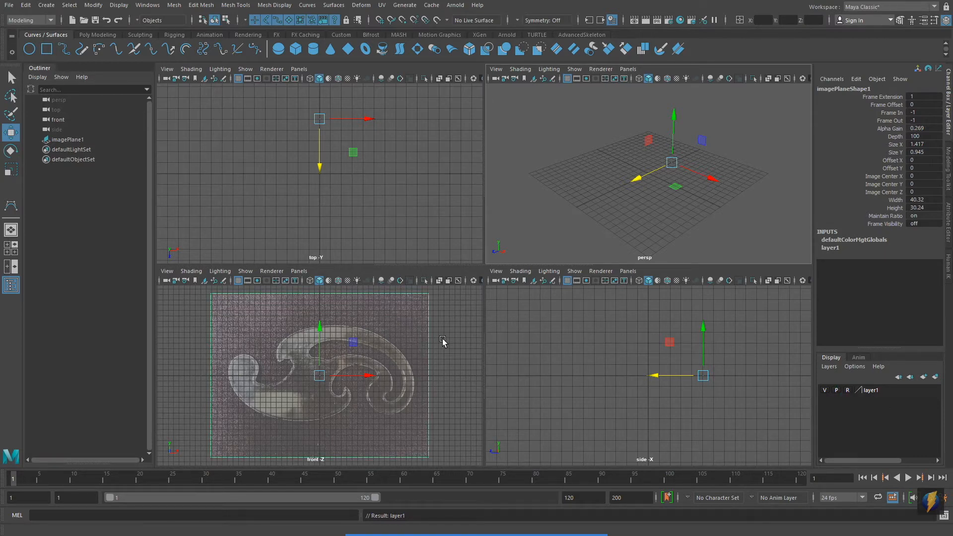
Trace the full outer outline of the French curve in the front view with the Pencil Curve Tool.
{"action": "key", "text": "space"}
{"action": "scroll", "coordinate": [454, 341], "scroll_direction": "up", "scroll_amount": 2}
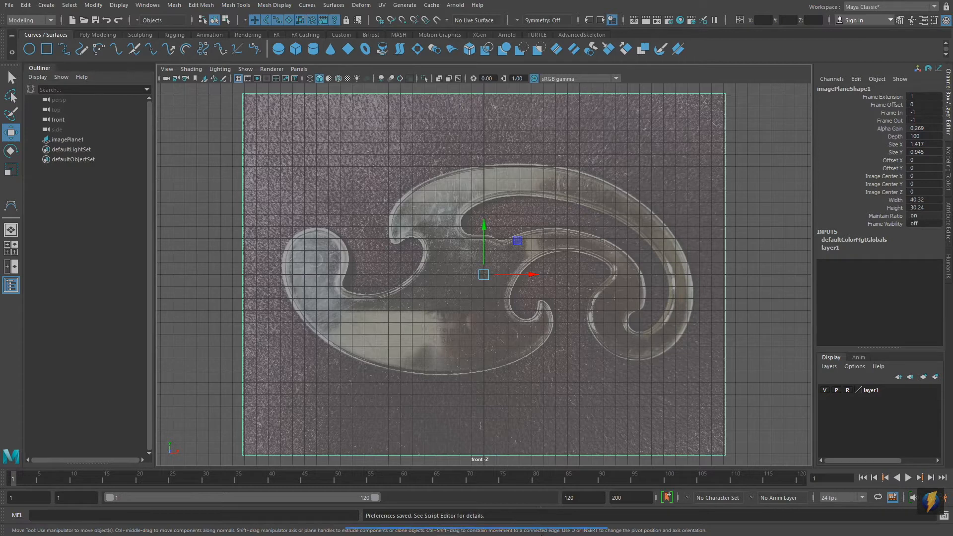
{"action": "mouse_move", "coordinate": [543, 533]}
{"action": "left_click", "coordinate": [518, 520]}
{"action": "mouse_move", "coordinate": [259, 300]}
{"action": "left_mouse_down"}
{"action": "mouse_move", "coordinate": [108, 109]}
{"action": "mouse_move", "coordinate": [56, 21]}
{"action": "left_mouse_up"}
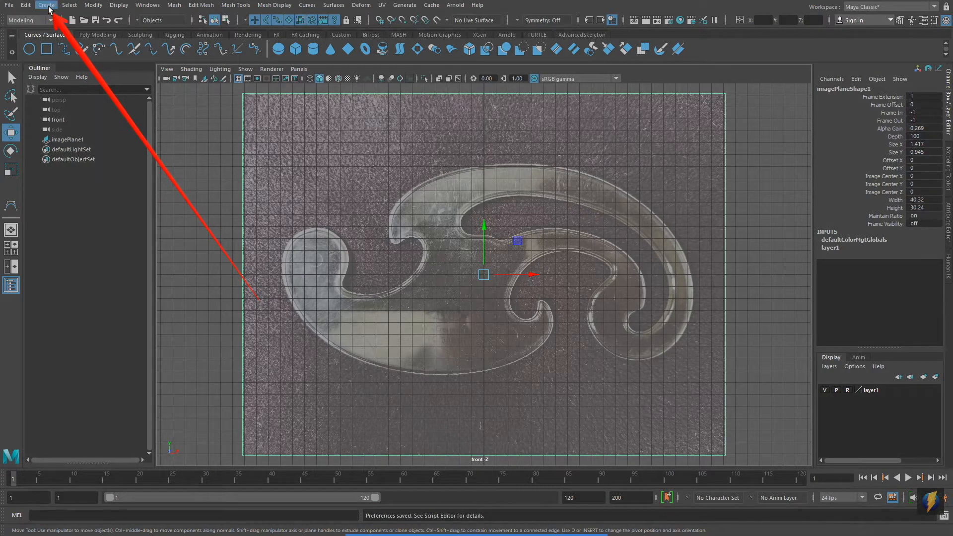
{"action": "left_click", "coordinate": [49, 6]}
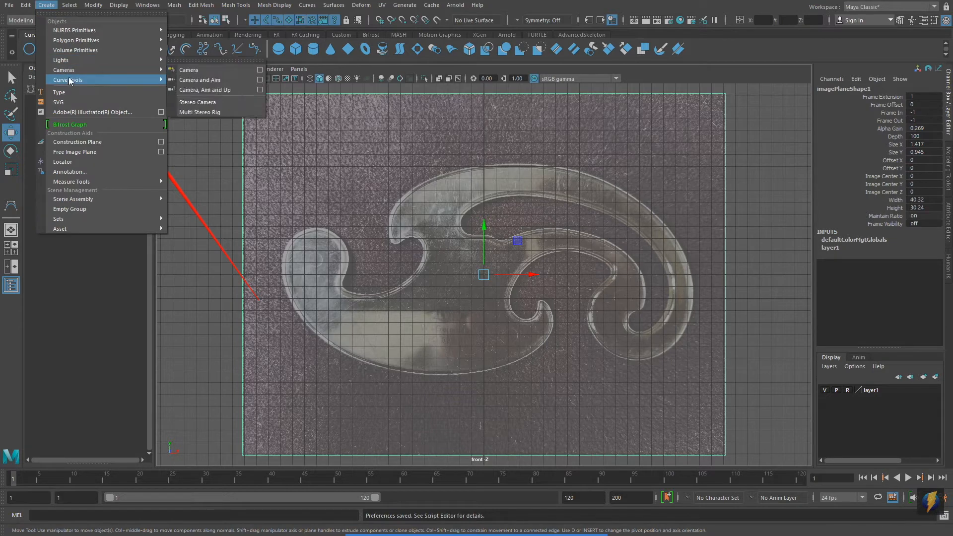
{"action": "mouse_move", "coordinate": [67, 81]}
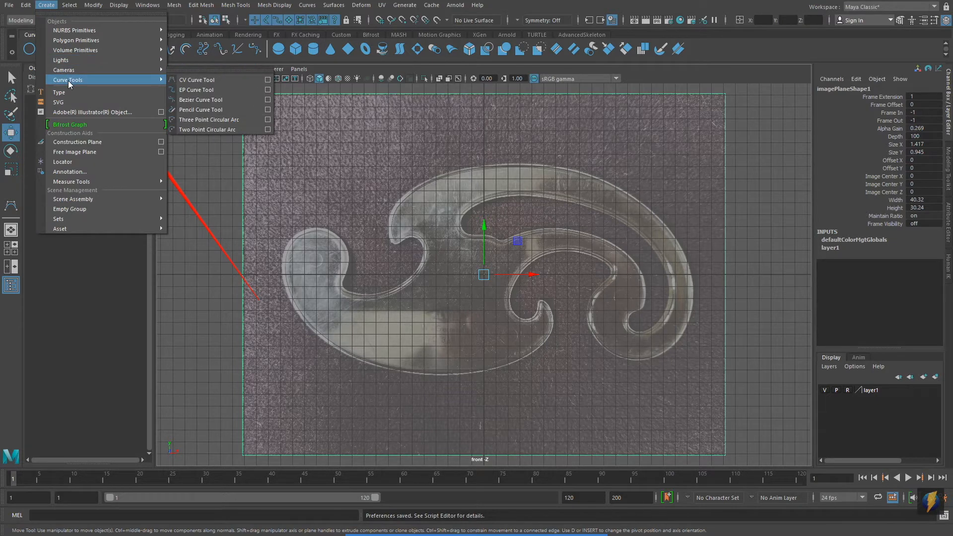
{"action": "left_click", "coordinate": [209, 109]}
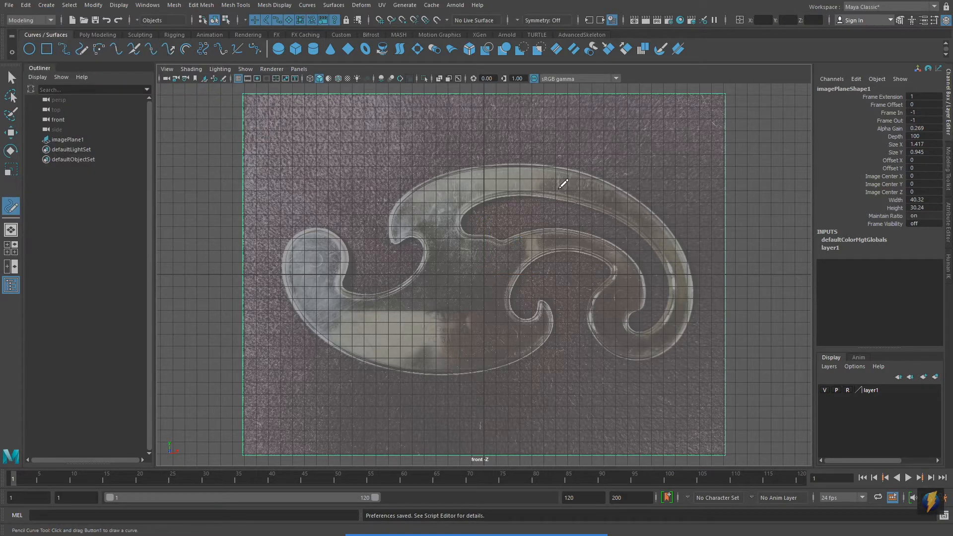
{"action": "right_click_drag", "start_coordinate": [582, 199], "coordinate": [504, 195], "text": "alt"}
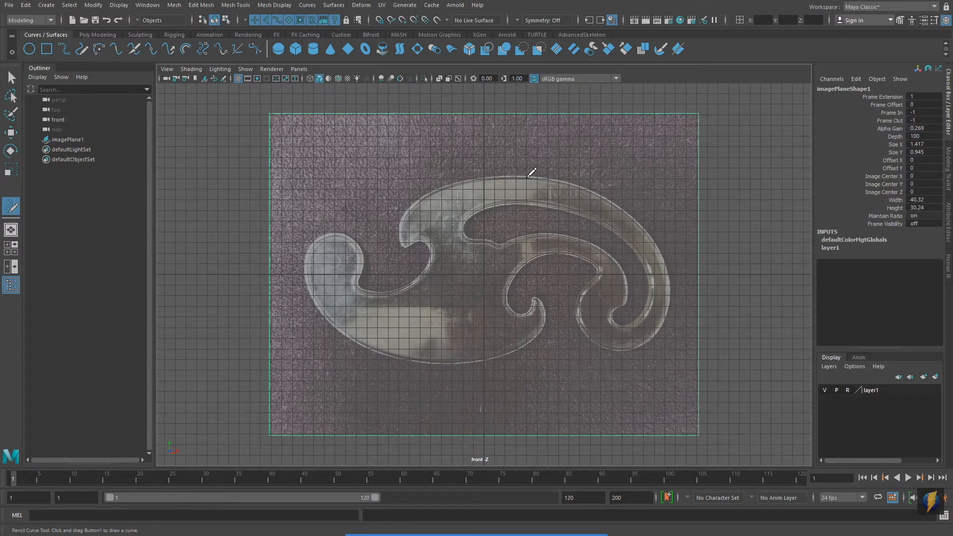
{"action": "mouse_move", "coordinate": [528, 175]}
{"action": "left_mouse_down"}
{"action": "mouse_move", "coordinate": [454, 181]}
{"action": "mouse_move", "coordinate": [423, 195]}
{"action": "mouse_move", "coordinate": [402, 220]}
{"action": "mouse_move", "coordinate": [400, 240]}
{"action": "mouse_move", "coordinate": [427, 241]}
{"action": "mouse_move", "coordinate": [427, 265]}
{"action": "mouse_move", "coordinate": [406, 280]}
{"action": "mouse_move", "coordinate": [374, 285]}
{"action": "mouse_move", "coordinate": [356, 232]}
{"action": "mouse_move", "coordinate": [326, 227]}
{"action": "mouse_move", "coordinate": [308, 254]}
{"action": "mouse_move", "coordinate": [326, 302]}
{"action": "mouse_move", "coordinate": [373, 338]}
{"action": "mouse_move", "coordinate": [435, 355]}
{"action": "mouse_move", "coordinate": [489, 353]}
{"action": "mouse_move", "coordinate": [534, 338]}
{"action": "mouse_move", "coordinate": [545, 312]}
{"action": "mouse_move", "coordinate": [511, 276]}
{"action": "mouse_move", "coordinate": [543, 253]}
{"action": "mouse_move", "coordinate": [586, 255]}
{"action": "mouse_move", "coordinate": [596, 273]}
{"action": "mouse_move", "coordinate": [586, 325]}
{"action": "mouse_move", "coordinate": [610, 349]}
{"action": "mouse_move", "coordinate": [644, 344]}
{"action": "mouse_move", "coordinate": [673, 285]}
{"action": "mouse_move", "coordinate": [651, 227]}
{"action": "mouse_move", "coordinate": [590, 187]}
{"action": "mouse_move", "coordinate": [539, 177]}
{"action": "left_mouse_up"}
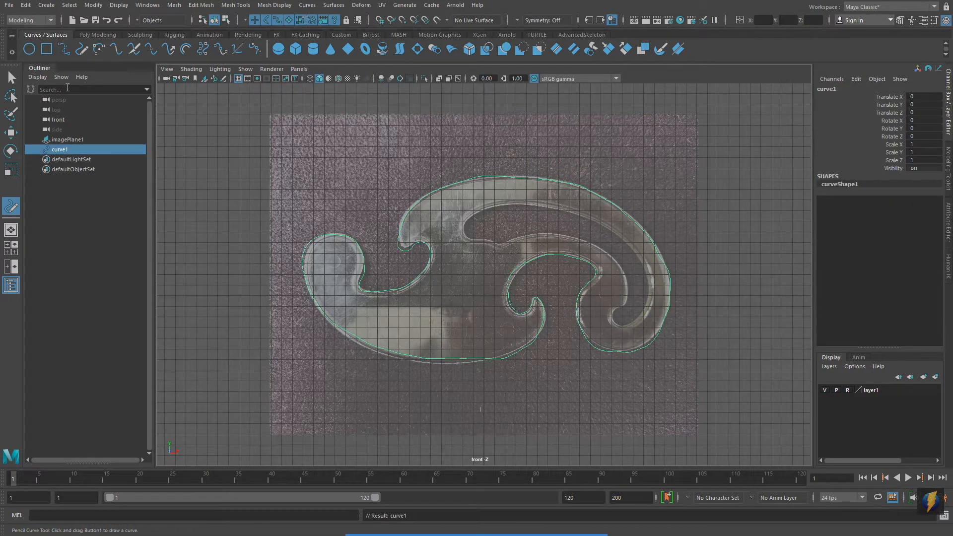
Examine up close how well the traced pencil curve follows the outline in the reference image.
{"action": "key", "text": "q"}
{"action": "right_click_drag", "start_coordinate": [386, 272], "coordinate": [682, 253], "text": "alt"}
{"action": "middle_click_drag", "start_coordinate": [623, 222], "coordinate": [583, 307], "text": "alt"}
{"action": "right_click_drag", "start_coordinate": [434, 300], "coordinate": [721, 321], "text": "alt"}
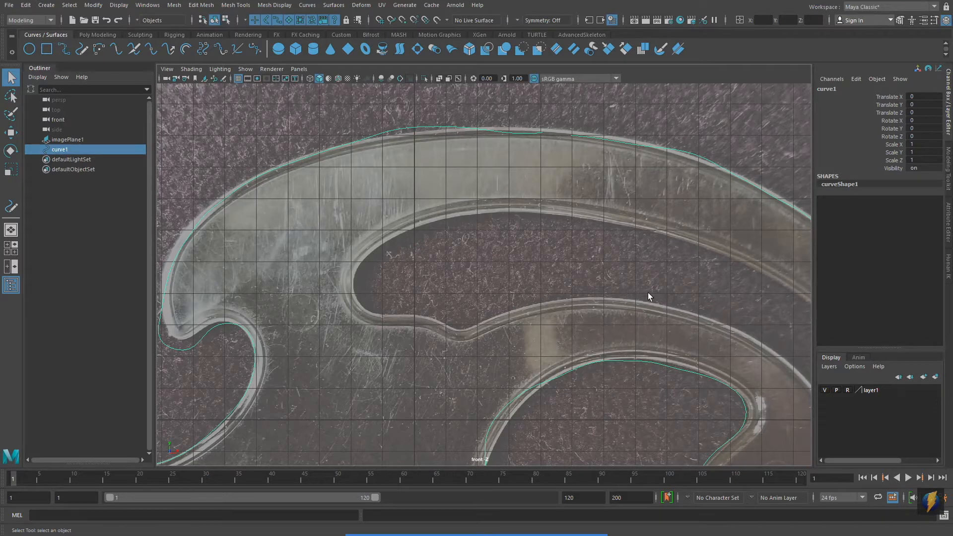
{"action": "mouse_move", "coordinate": [642, 273]}
{"action": "right_mouse_down", "text": "alt"}
{"action": "mouse_move", "coordinate": [660, 240]}
{"action": "mouse_move", "coordinate": [256, 196]}
{"action": "mouse_move", "coordinate": [463, 219]}
{"action": "mouse_move", "coordinate": [394, 238]}
{"action": "right_mouse_up", "text": "alt"}
{"action": "middle_click_drag", "start_coordinate": [393, 237], "coordinate": [446, 178], "text": "alt"}
{"action": "right_click_drag", "start_coordinate": [446, 178], "coordinate": [430, 211], "text": "alt"}
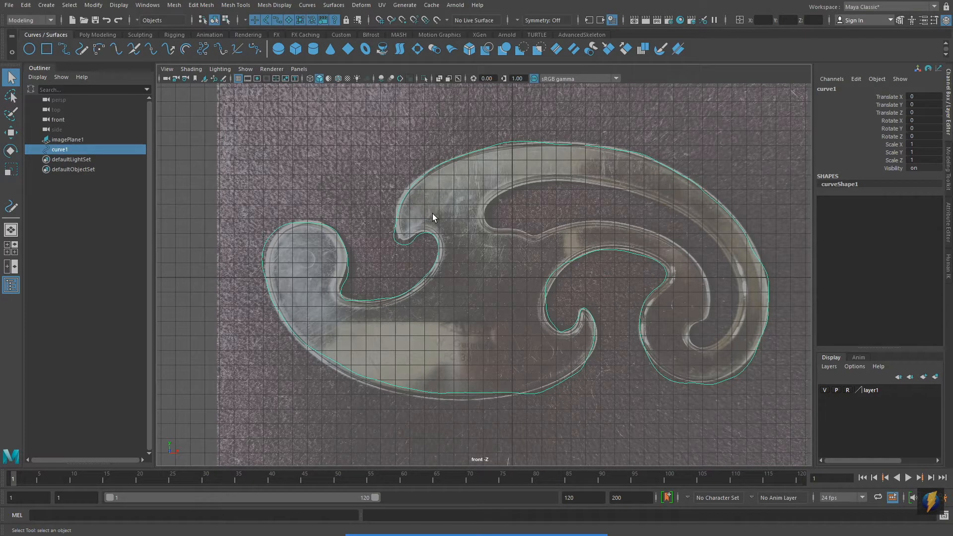
Show the traced curve's edit points and inspect their placement around the rounded lobe and inner hooks.
{"action": "right_click", "coordinate": [437, 166]}
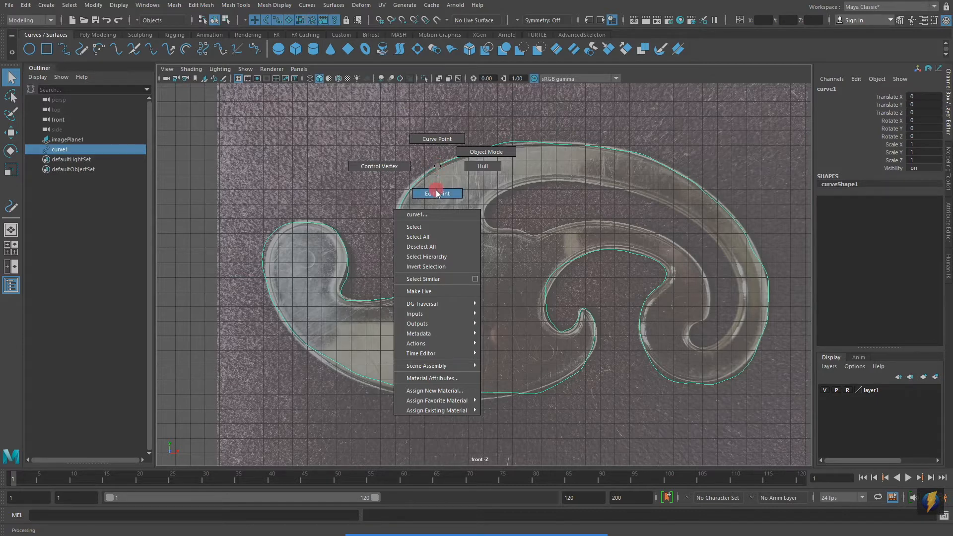
{"action": "right_click_drag", "start_coordinate": [438, 166], "coordinate": [437, 191]}
{"action": "right_click_drag", "start_coordinate": [416, 223], "coordinate": [710, 238], "text": "alt"}
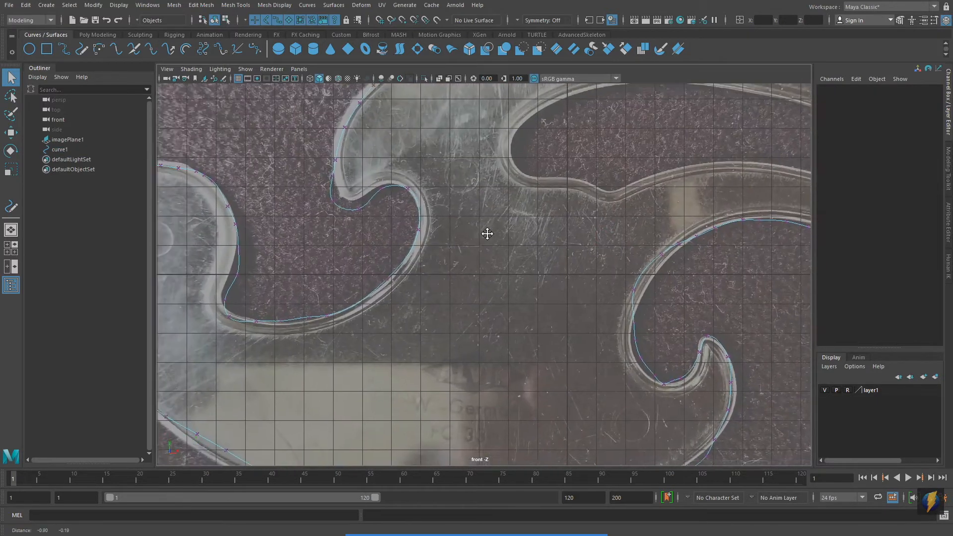
{"action": "middle_click_drag", "start_coordinate": [452, 242], "coordinate": [701, 193], "text": "alt"}
{"action": "left_click", "coordinate": [340, 313]}
{"action": "left_click", "coordinate": [353, 329]}
{"action": "right_click_drag", "start_coordinate": [524, 326], "coordinate": [270, 293], "text": "alt"}
Display the traced curve's control vertices and examine their distribution along the French curve's outline.
{"action": "right_click_drag", "start_coordinate": [478, 99], "coordinate": [436, 98]}
{"action": "middle_click_drag", "start_coordinate": [368, 227], "coordinate": [228, 238], "text": "alt"}
{"action": "middle_click_drag", "start_coordinate": [504, 222], "coordinate": [487, 299], "text": "alt"}
{"action": "left_click_drag", "start_coordinate": [387, 139], "coordinate": [743, 368]}
{"action": "right_click_drag", "start_coordinate": [463, 312], "coordinate": [379, 307], "text": "alt"}
{"action": "middle_click_drag", "start_coordinate": [366, 302], "coordinate": [566, 257], "text": "alt"}
{"action": "right_click_drag", "start_coordinate": [445, 296], "coordinate": [490, 301], "text": "alt"}
{"action": "middle_click_drag", "start_coordinate": [444, 285], "coordinate": [632, 169], "text": "alt"}
{"action": "right_click_drag", "start_coordinate": [412, 305], "coordinate": [594, 275], "text": "alt"}
Move several control vertices along the rounded lobe's lower outer edge closer to the outline in the image.
{"action": "left_click_drag", "start_coordinate": [406, 279], "coordinate": [437, 317]}
{"action": "middle_click_drag", "start_coordinate": [454, 298], "coordinate": [417, 323], "text": "alt"}
{"action": "left_click_drag", "start_coordinate": [416, 291], "coordinate": [400, 271]}
{"action": "left_click_drag", "start_coordinate": [363, 305], "coordinate": [382, 324]}
{"action": "key", "text": "w"}
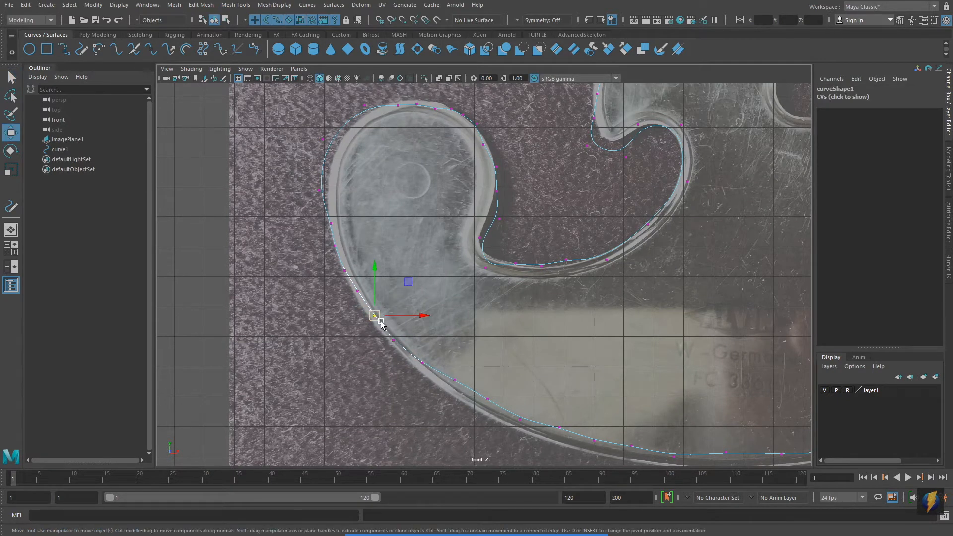
{"action": "middle_click_drag", "start_coordinate": [398, 336], "coordinate": [427, 366]}
{"action": "left_click_drag", "start_coordinate": [422, 364], "coordinate": [421, 372]}
{"action": "mouse_move", "coordinate": [451, 408]}
{"action": "left_mouse_down"}
{"action": "mouse_move", "coordinate": [470, 373]}
{"action": "mouse_move", "coordinate": [453, 396]}
{"action": "left_mouse_up"}
{"action": "left_click_drag", "start_coordinate": [474, 427], "coordinate": [517, 432]}
Return to object selection and move the whole traced curve up about 24.5 units in Y, clear of the image.
{"action": "right_click_drag", "start_coordinate": [724, 217], "coordinate": [164, 194], "text": "alt"}
{"action": "middle_click_drag", "start_coordinate": [586, 242], "coordinate": [420, 274], "text": "alt"}
{"action": "right_click_drag", "start_coordinate": [587, 267], "coordinate": [422, 260], "text": "alt"}
{"action": "middle_click_drag", "start_coordinate": [551, 251], "coordinate": [524, 268], "text": "alt"}
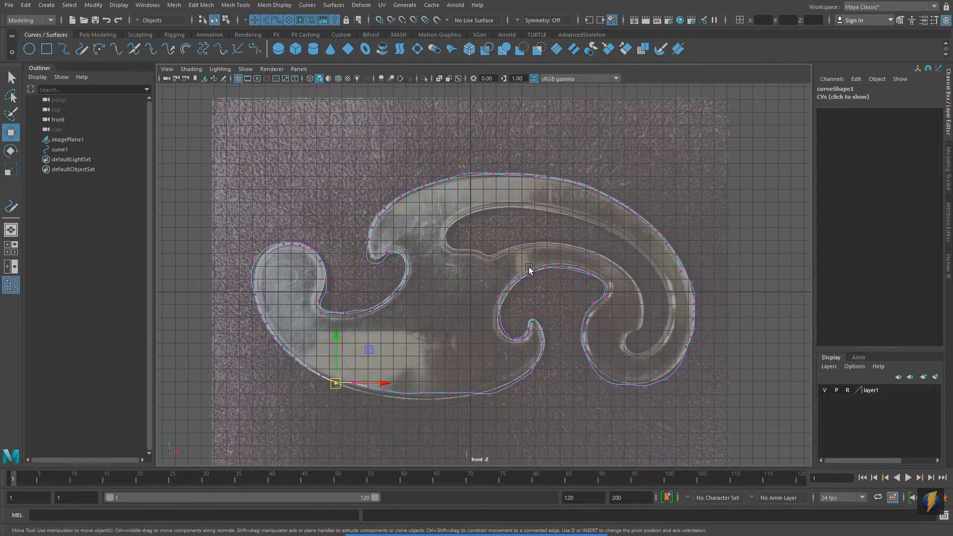
{"action": "key", "text": "F8"}
{"action": "key", "text": "F8"}
{"action": "key", "text": "f"}
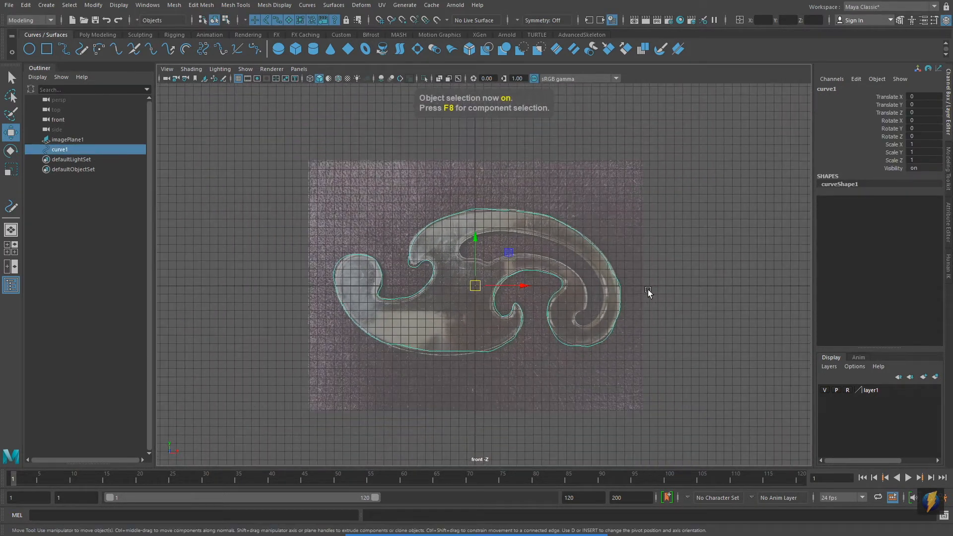
{"action": "middle_click_drag", "start_coordinate": [574, 248], "coordinate": [575, 295], "text": "alt"}
{"action": "left_click_drag", "start_coordinate": [479, 288], "coordinate": [476, 84]}
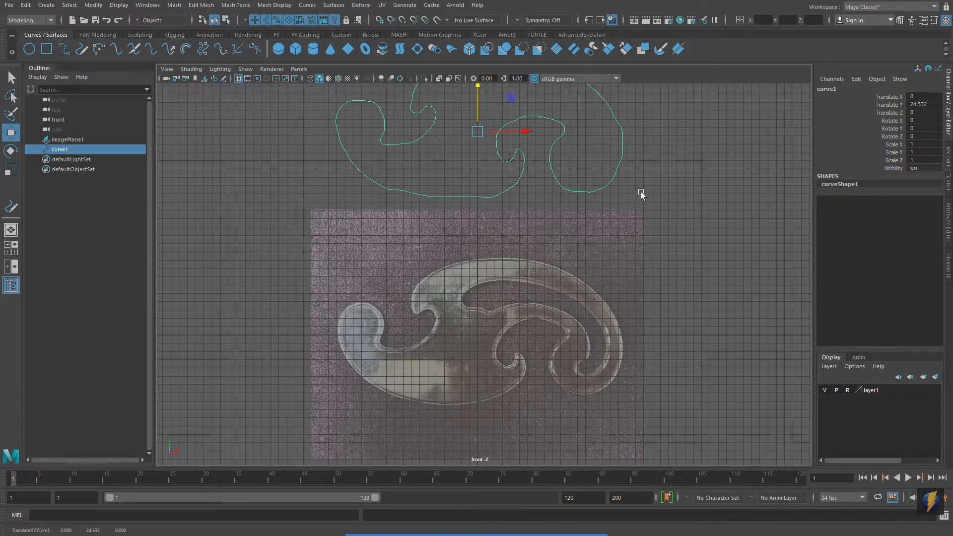
Start the CV Curve Tool with 3 Cubic degree, Uniform knot spacing and multiple end knots.
{"action": "middle_click_drag", "start_coordinate": [515, 351], "coordinate": [501, 255], "text": "alt"}
{"action": "right_click_drag", "start_coordinate": [501, 253], "coordinate": [649, 311], "text": "alt"}
{"action": "middle_click_drag", "start_coordinate": [542, 243], "coordinate": [589, 297], "text": "alt"}
{"action": "right_click_drag", "start_coordinate": [591, 293], "coordinate": [584, 275], "text": "alt"}
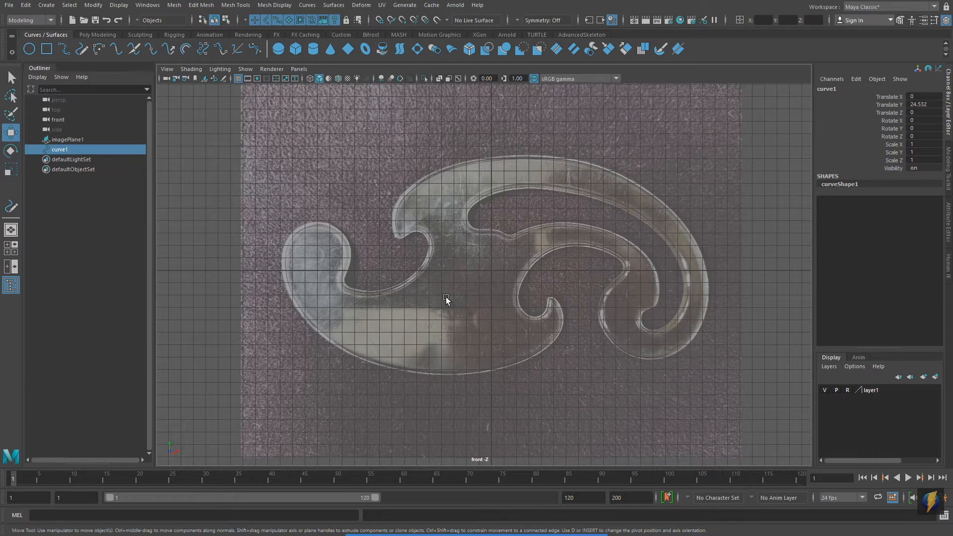
{"action": "middle_click_drag", "start_coordinate": [520, 293], "coordinate": [513, 293], "text": "alt"}
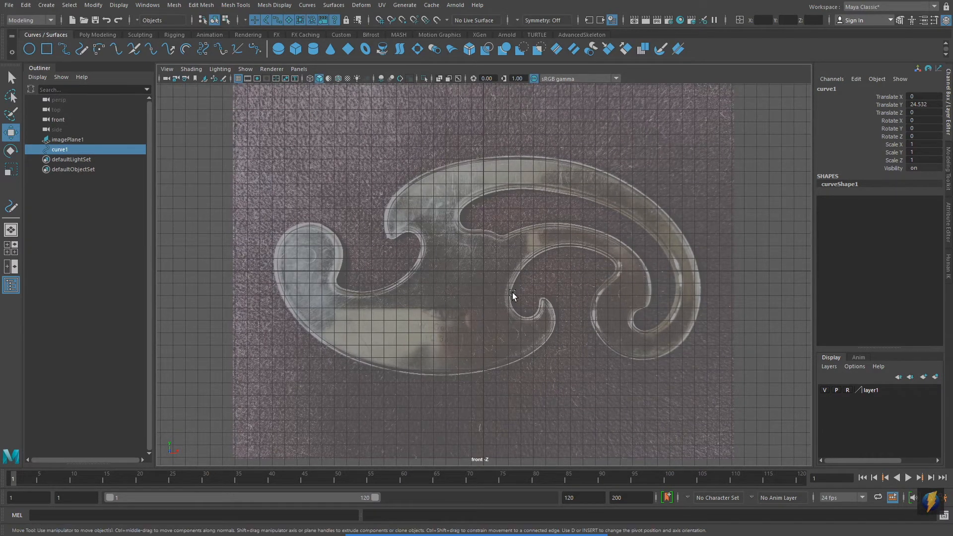
{"action": "left_click", "coordinate": [54, 7]}
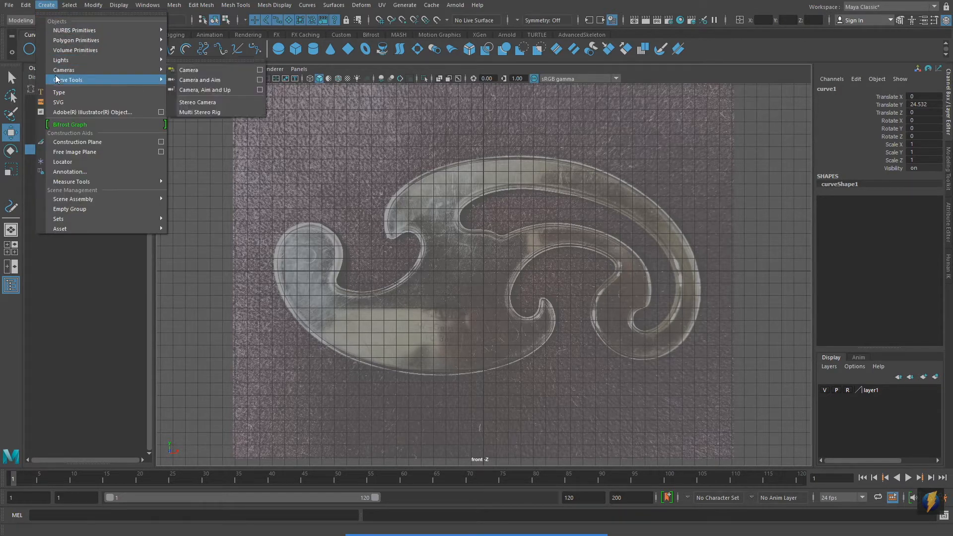
{"action": "mouse_move", "coordinate": [142, 79]}
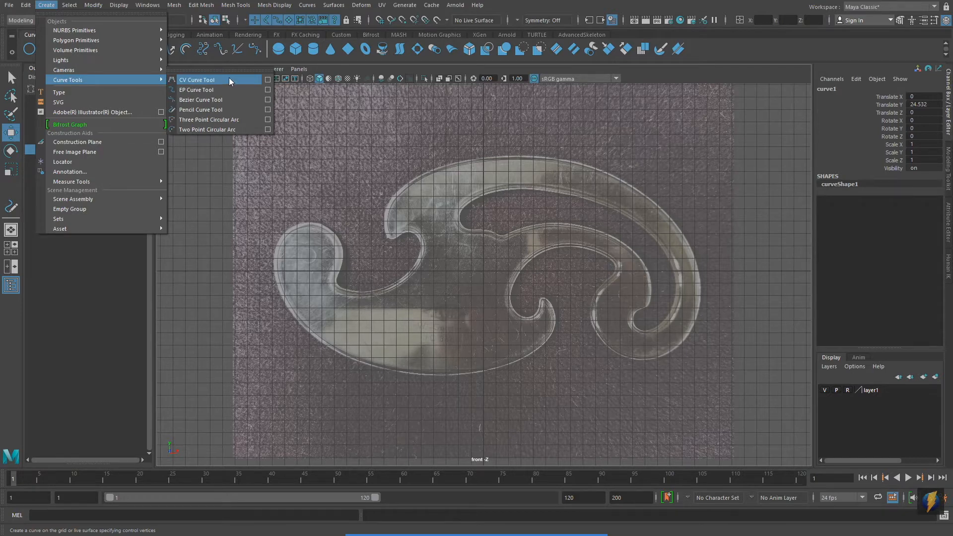
{"action": "left_click", "coordinate": [269, 80]}
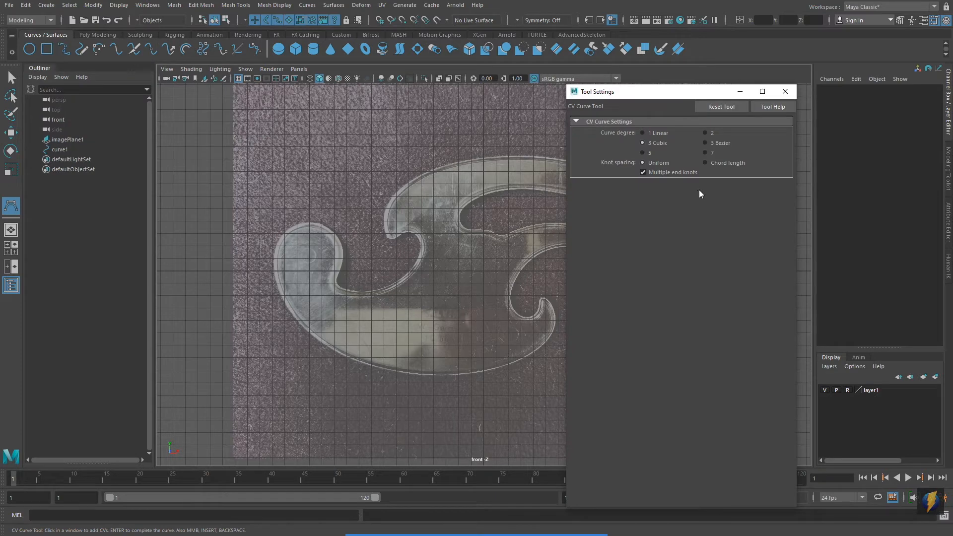
{"action": "mouse_move", "coordinate": [648, 359]}
{"action": "left_mouse_down"}
{"action": "mouse_move", "coordinate": [664, 259]}
{"action": "mouse_move", "coordinate": [647, 141]}
{"action": "mouse_move", "coordinate": [661, 150]}
{"action": "left_mouse_up"}
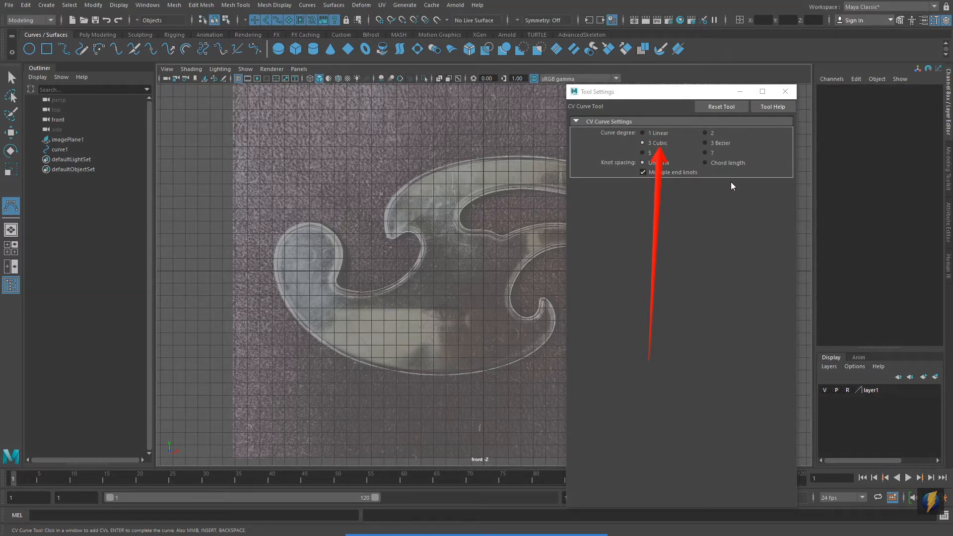
{"action": "left_click", "coordinate": [785, 94]}
Place the new curve's first control vertices from the middle of the image's top edge around the upper-left beak into its inner bend.
{"action": "right_click_drag", "start_coordinate": [356, 245], "coordinate": [432, 215], "text": "alt"}
{"action": "middle_click_drag", "start_coordinate": [432, 216], "coordinate": [421, 244], "text": "alt"}
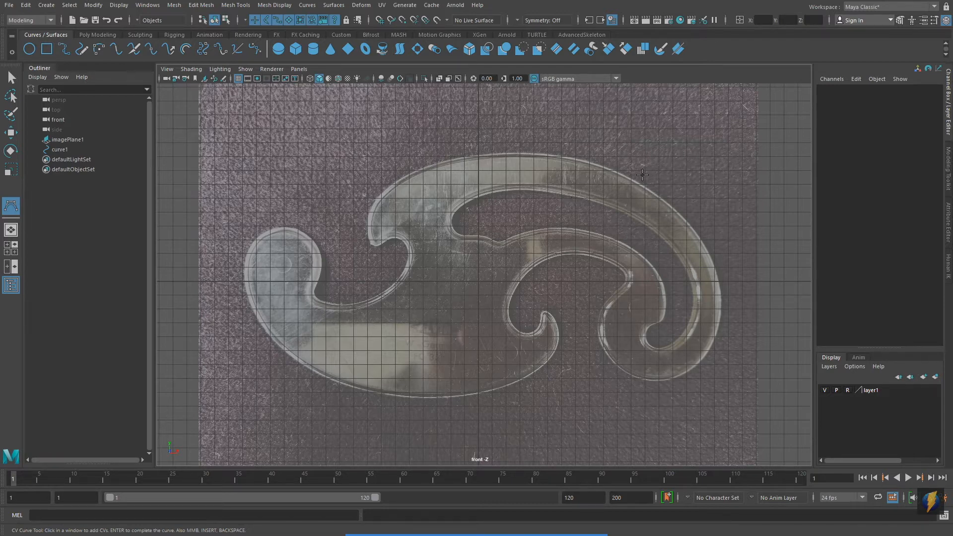
{"action": "left_click", "coordinate": [536, 154]}
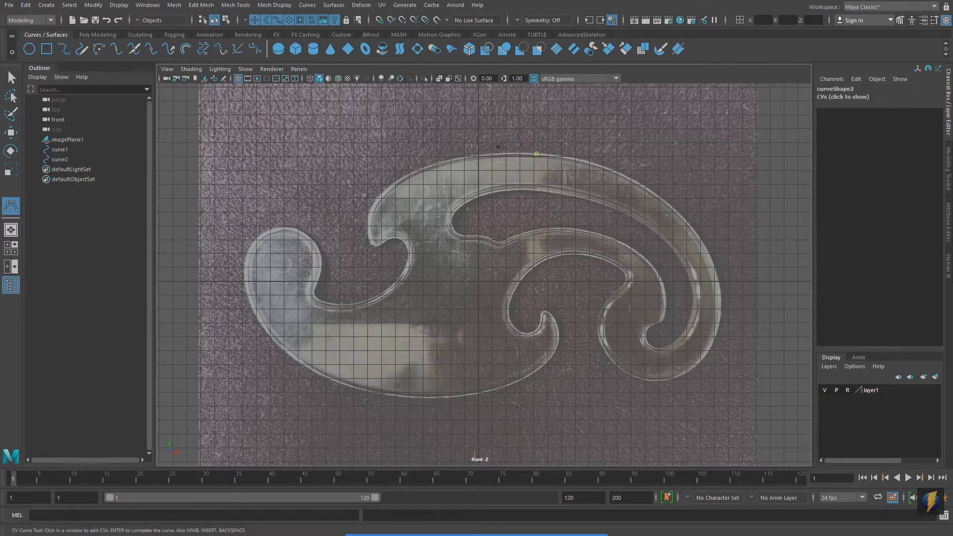
{"action": "left_click", "coordinate": [441, 161]}
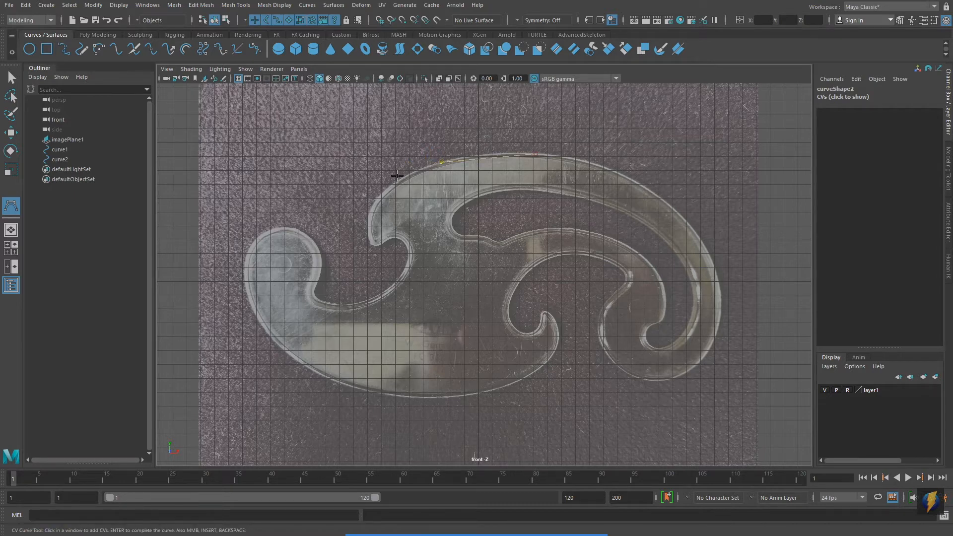
{"action": "left_click", "coordinate": [377, 195]}
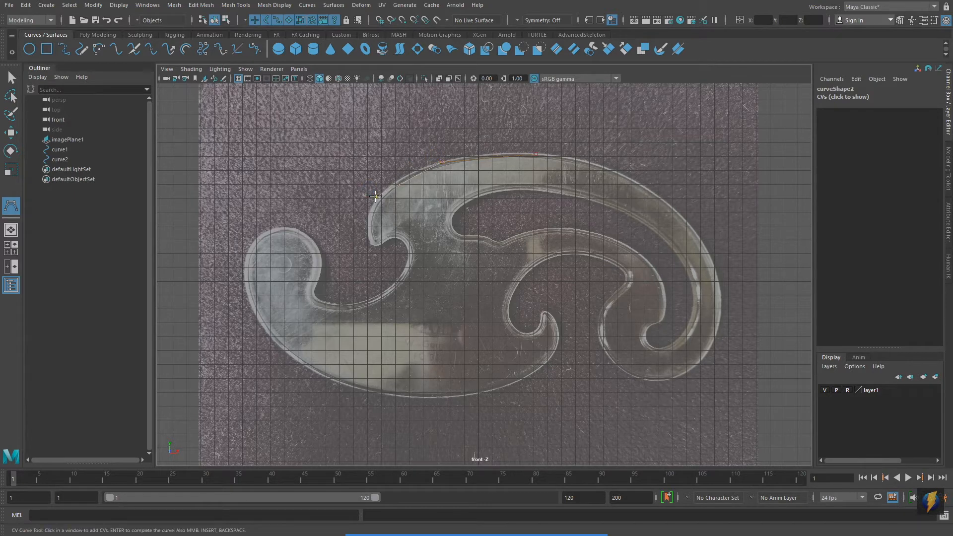
{"action": "left_click", "coordinate": [374, 247]}
{"action": "left_click", "coordinate": [399, 240]}
{"action": "left_click", "coordinate": [403, 269]}
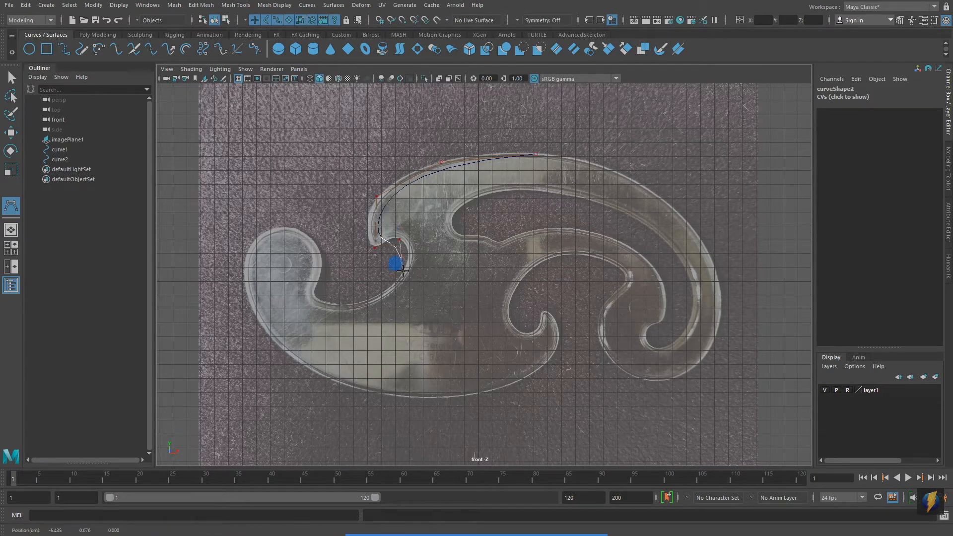
Continue the curve with control vertices along the hollow beside the rounded left lobe and around that lobe.
{"action": "left_click", "coordinate": [354, 304]}
{"action": "left_click", "coordinate": [313, 294]}
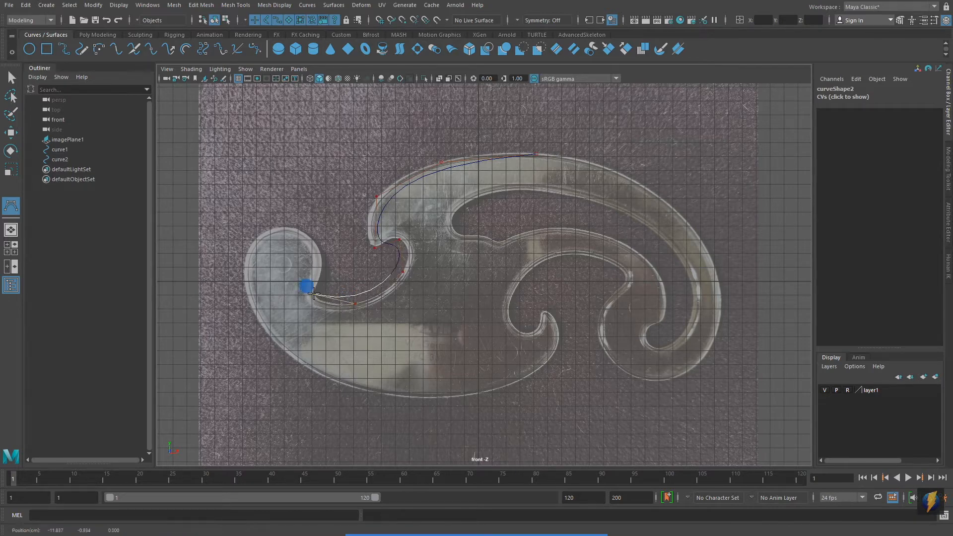
{"action": "left_click", "coordinate": [321, 256]}
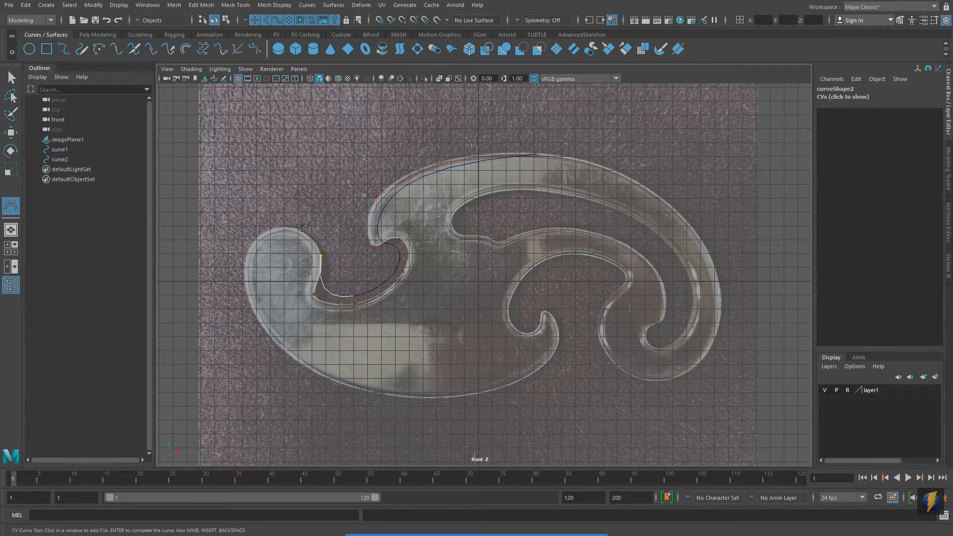
{"action": "left_click", "coordinate": [276, 228]}
{"action": "middle_click_drag", "start_coordinate": [382, 196], "coordinate": [448, 126], "text": "alt"}
{"action": "left_click", "coordinate": [323, 245]}
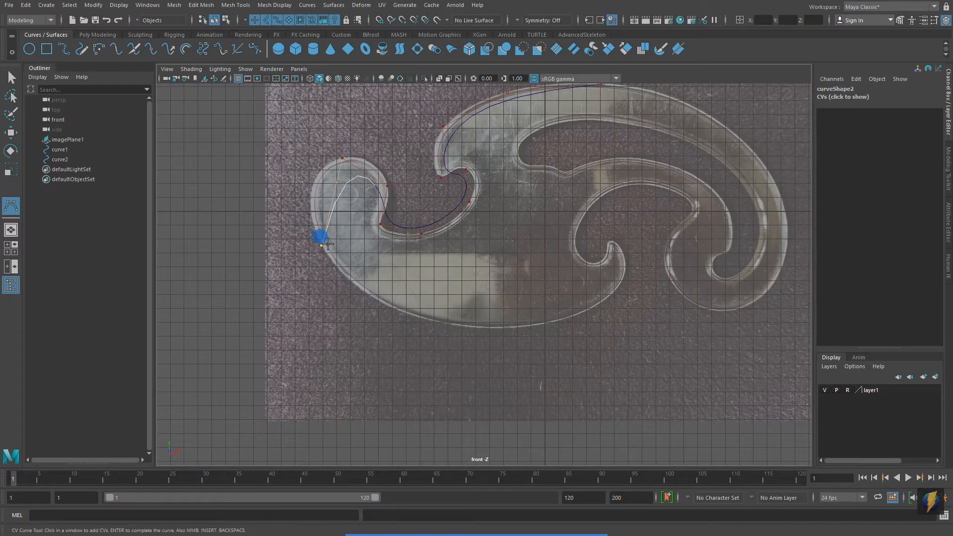
Add control vertices along the French curve's lower outer edge, up to the small pointed hook and around its inner bend.
{"action": "middle_click_drag", "start_coordinate": [454, 255], "coordinate": [396, 285], "text": "alt"}
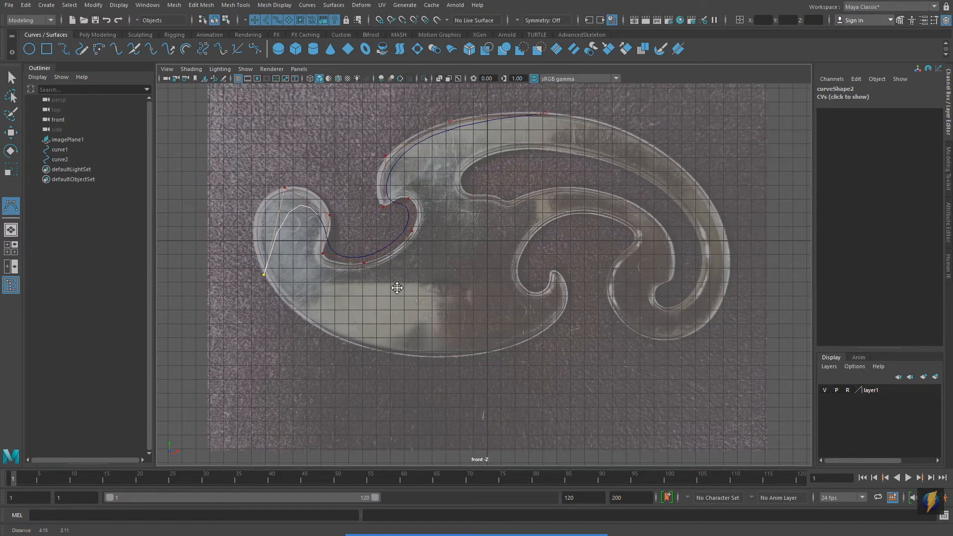
{"action": "left_click", "coordinate": [340, 338]}
{"action": "left_click", "coordinate": [467, 357]}
{"action": "left_click", "coordinate": [564, 308]}
{"action": "left_click", "coordinate": [552, 271]}
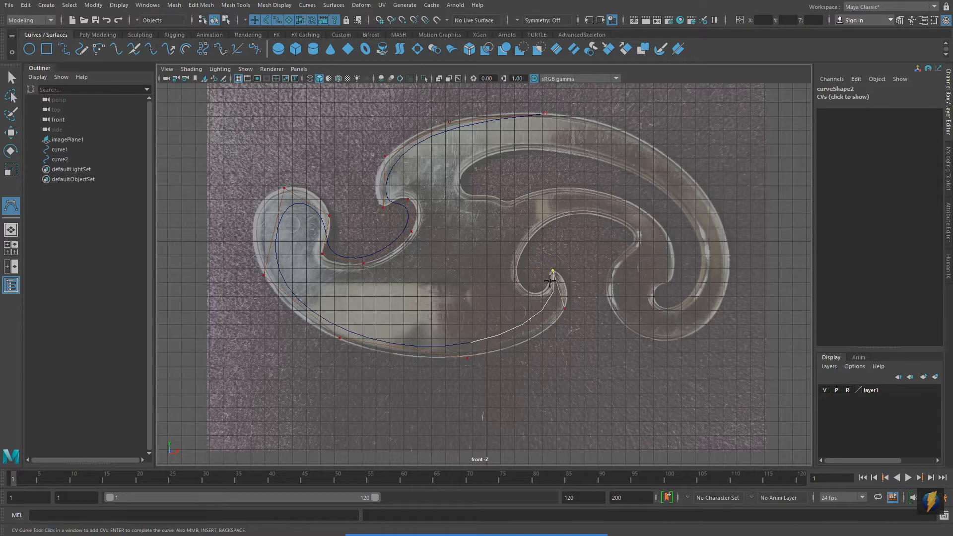
{"action": "left_click", "coordinate": [545, 290]}
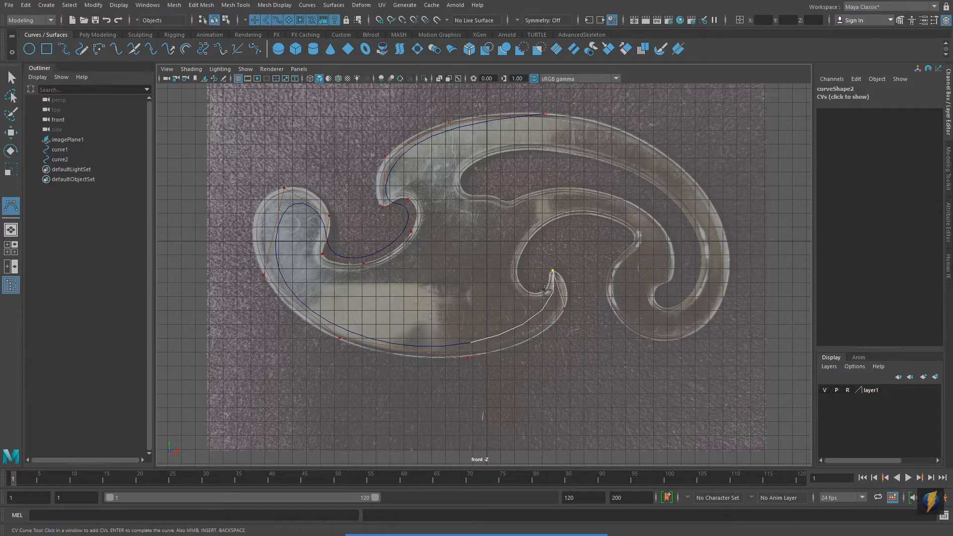
{"action": "left_click", "coordinate": [519, 282]}
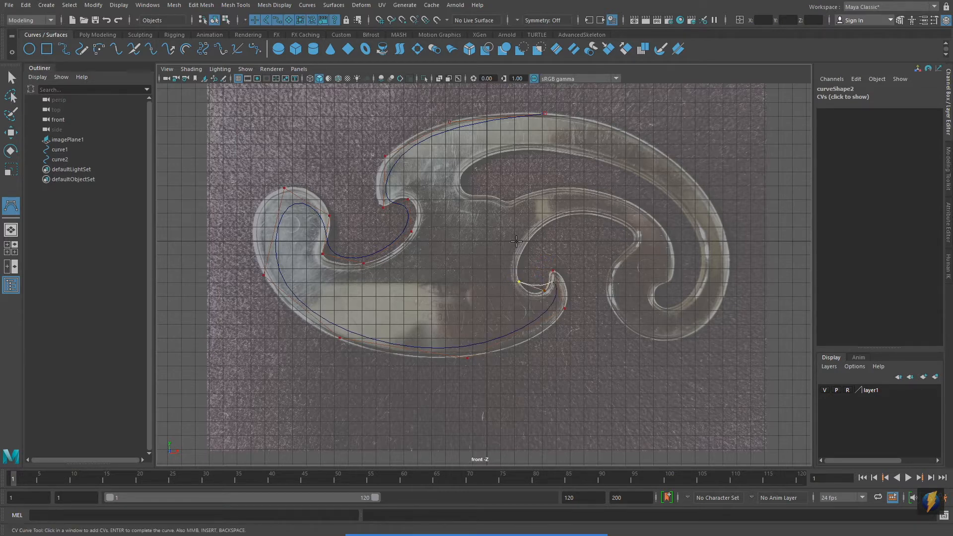
Add control vertices over the inner arch, around its right-hand corner and down to the base of the lower-right lobe.
{"action": "left_click", "coordinate": [545, 223]}
{"action": "left_click", "coordinate": [610, 219]}
{"action": "left_click", "coordinate": [635, 244]}
{"action": "left_click", "coordinate": [606, 276]}
{"action": "left_click", "coordinate": [638, 336]}
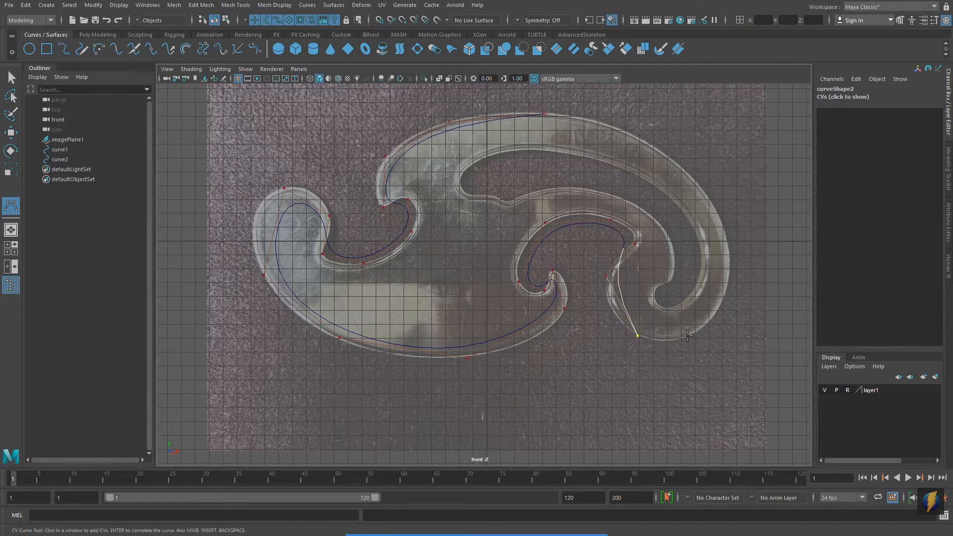
Add the last control vertices up the right outer edge towards the starting point and finish the curve.
{"action": "left_click", "coordinate": [720, 309]}
{"action": "left_click", "coordinate": [712, 204]}
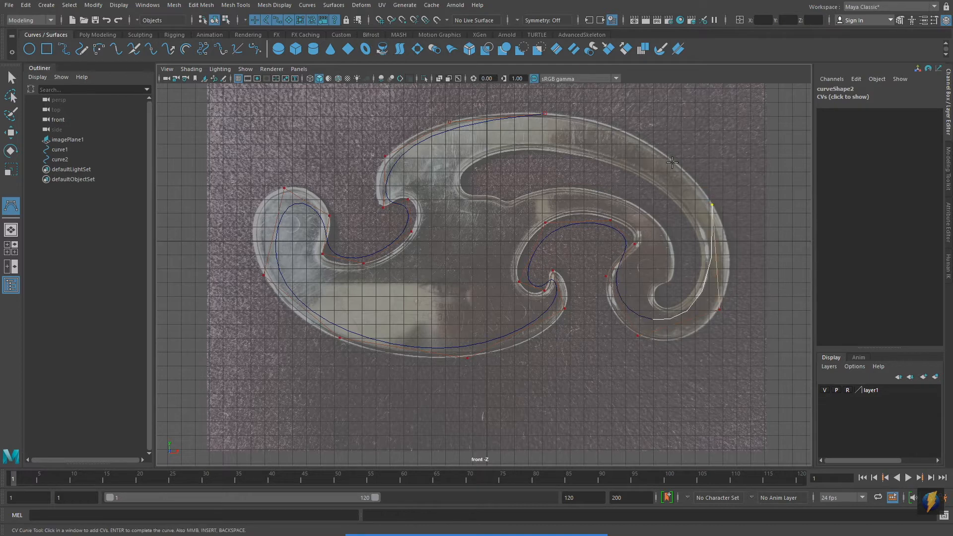
{"action": "left_click", "coordinate": [626, 132]}
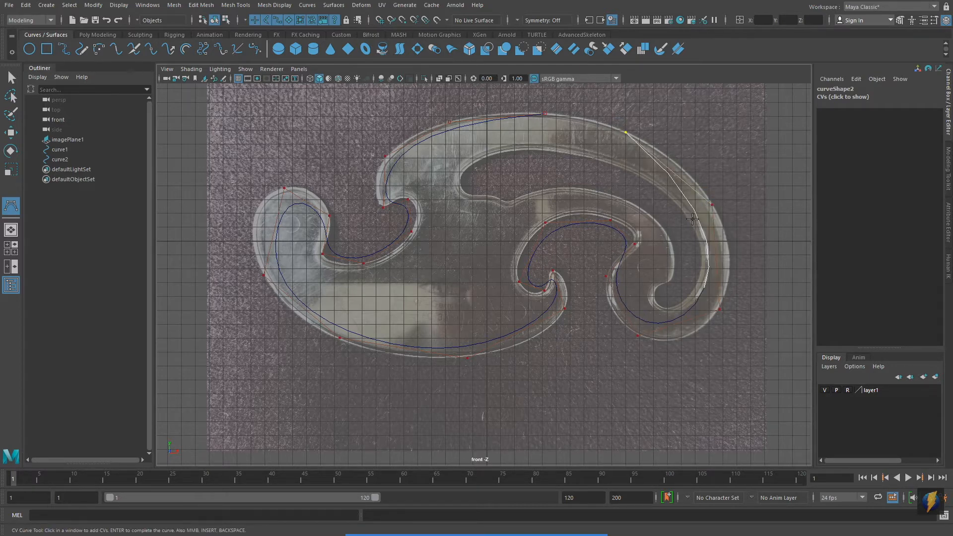
{"action": "middle_click_drag", "start_coordinate": [693, 219], "coordinate": [621, 266], "text": "alt"}
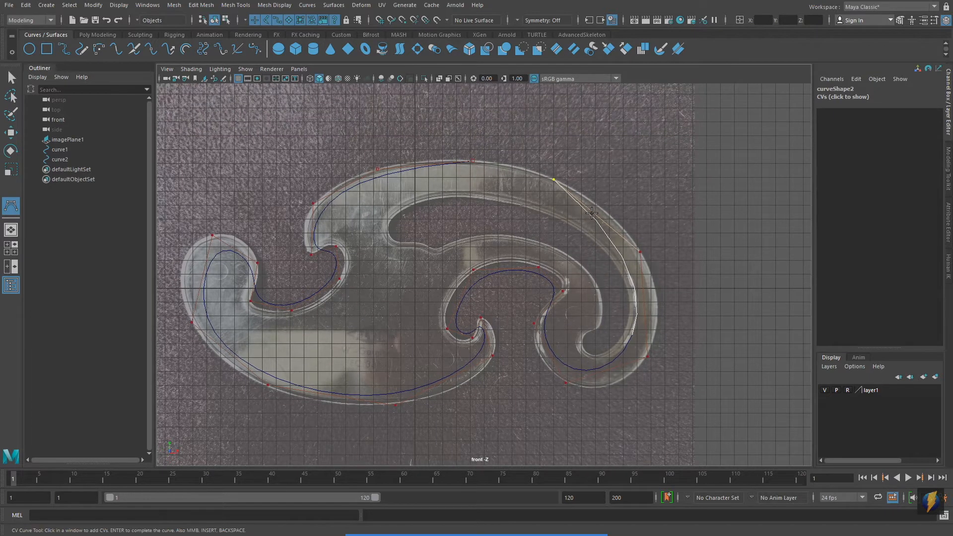
{"action": "key", "text": "Return"}
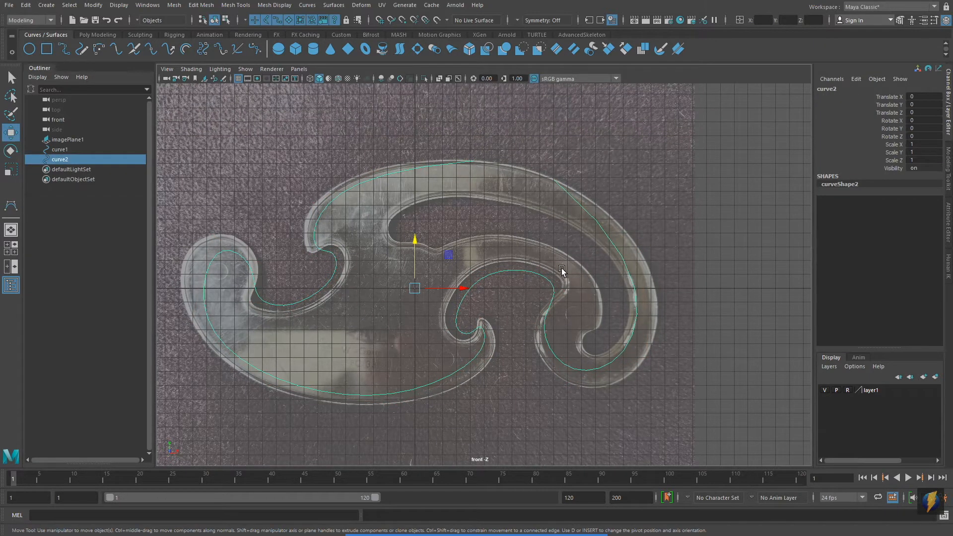
Close the gap between the curve's ends with Open/Close, using the Preserve shape option.
{"action": "middle_click_drag", "start_coordinate": [565, 271], "coordinate": [625, 245], "text": "alt"}
{"action": "mouse_move", "coordinate": [493, 291]}
{"action": "right_mouse_down", "text": "alt"}
{"action": "mouse_move", "coordinate": [521, 298]}
{"action": "mouse_move", "coordinate": [529, 277]}
{"action": "mouse_move", "coordinate": [534, 288]}
{"action": "right_mouse_up", "text": "alt"}
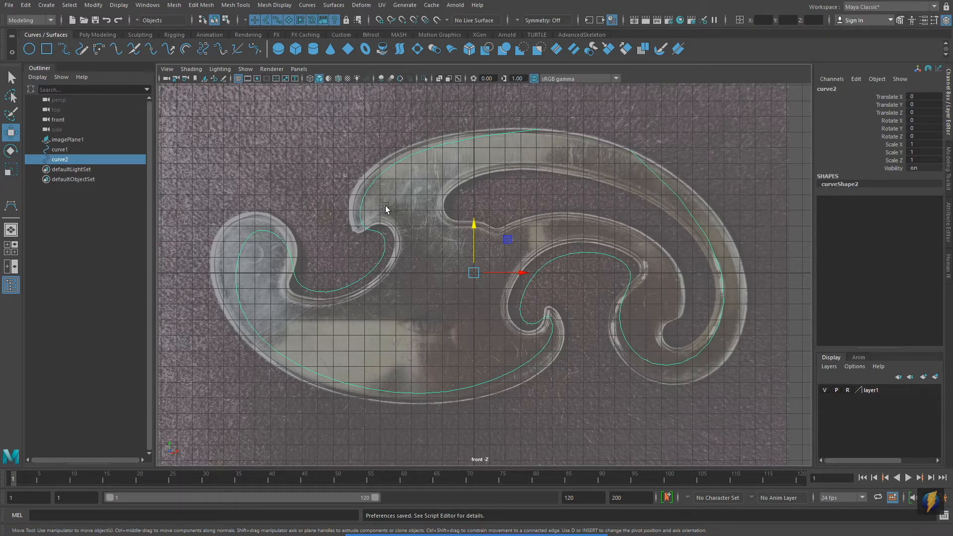
{"action": "middle_click_drag", "start_coordinate": [567, 314], "coordinate": [531, 347], "text": "alt"}
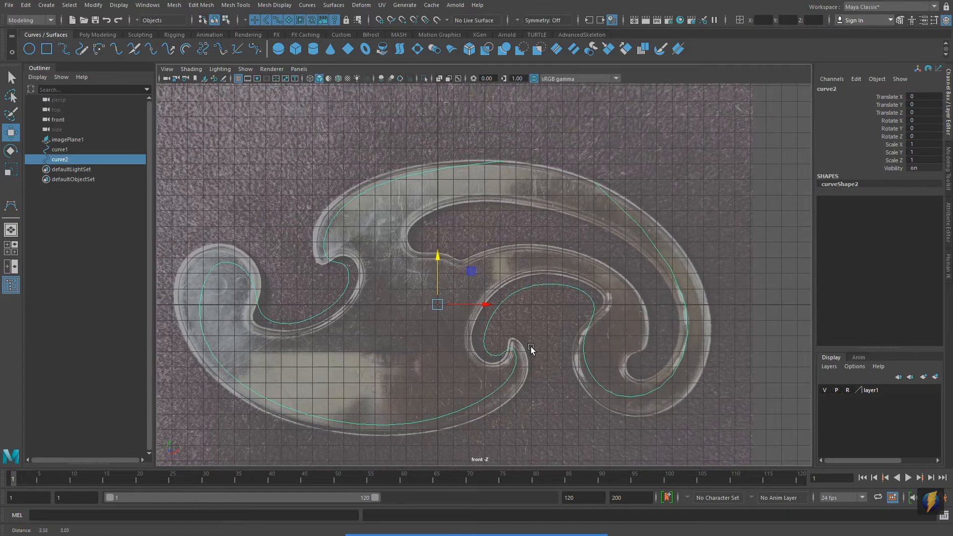
{"action": "right_click_drag", "start_coordinate": [490, 355], "coordinate": [499, 359], "text": "alt"}
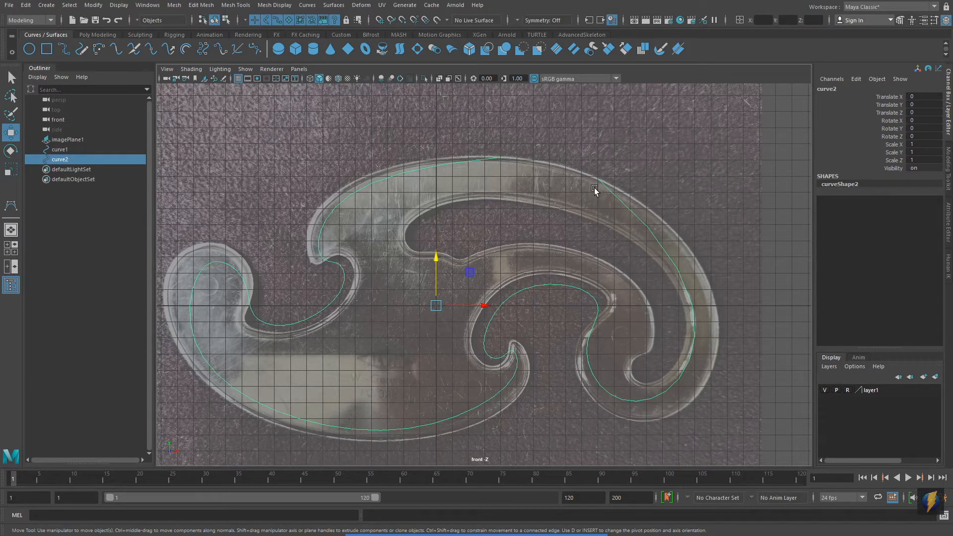
{"action": "middle_click_drag", "start_coordinate": [469, 230], "coordinate": [498, 223], "text": "alt"}
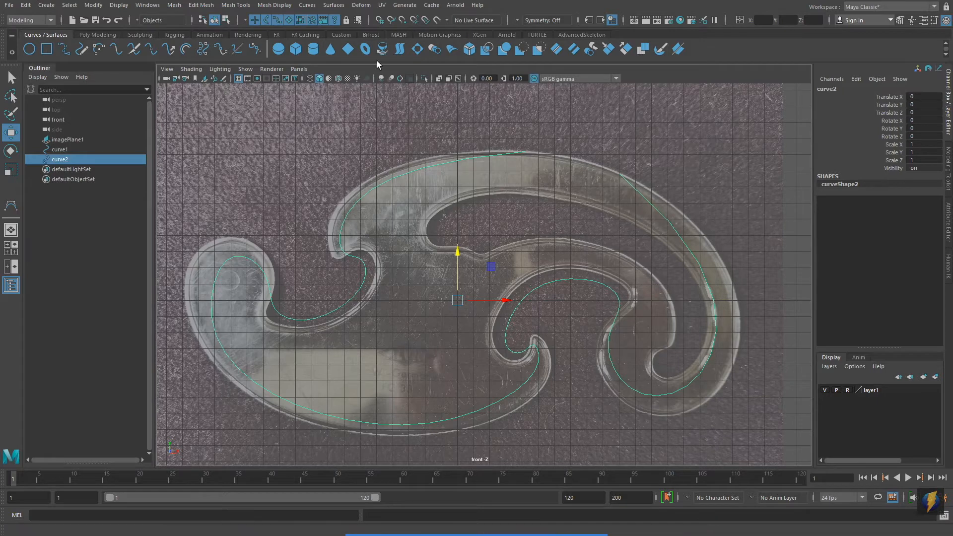
{"action": "left_click", "coordinate": [308, 5]}
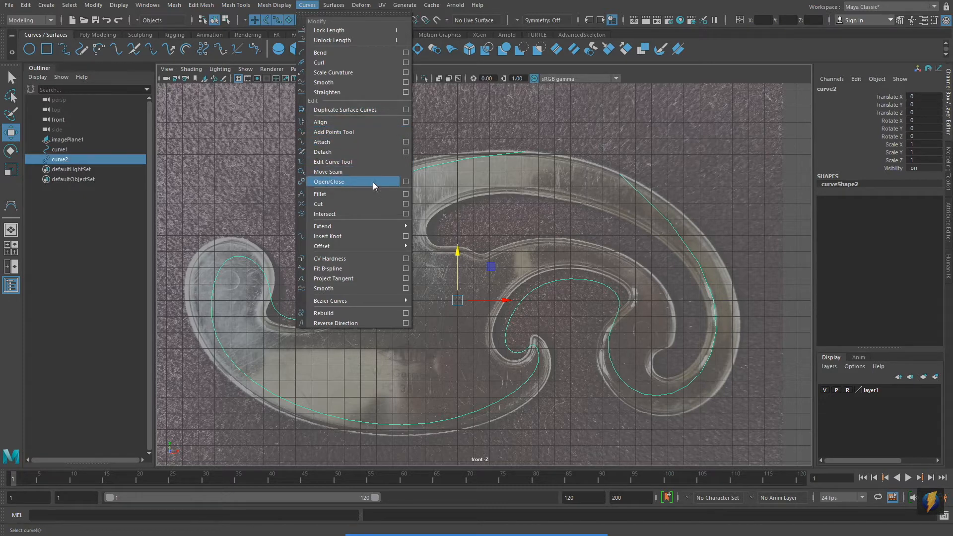
{"action": "left_click", "coordinate": [405, 182]}
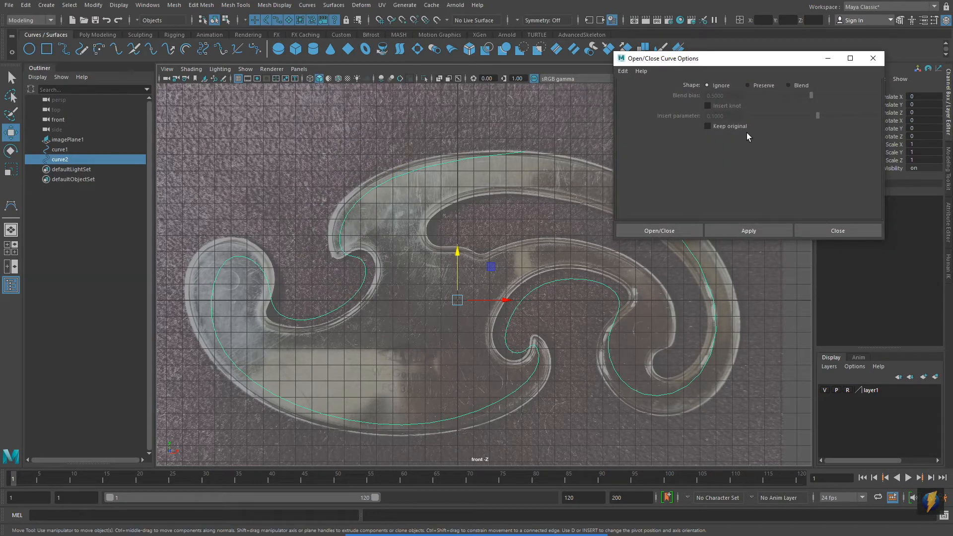
{"action": "left_click", "coordinate": [790, 85]}
{"action": "left_click", "coordinate": [750, 84]}
{"action": "left_click", "coordinate": [749, 231]}
{"action": "left_click", "coordinate": [874, 58]}
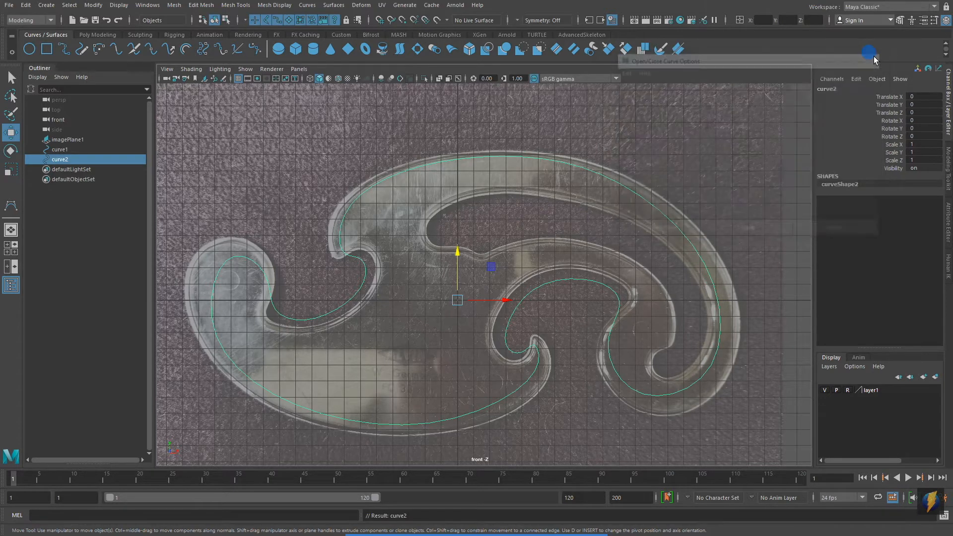
Switch the closed curve to control vertex editing and raise the top edge's control vertex slightly to meet the outline.
{"action": "middle_click_drag", "start_coordinate": [557, 206], "coordinate": [579, 199], "text": "alt"}
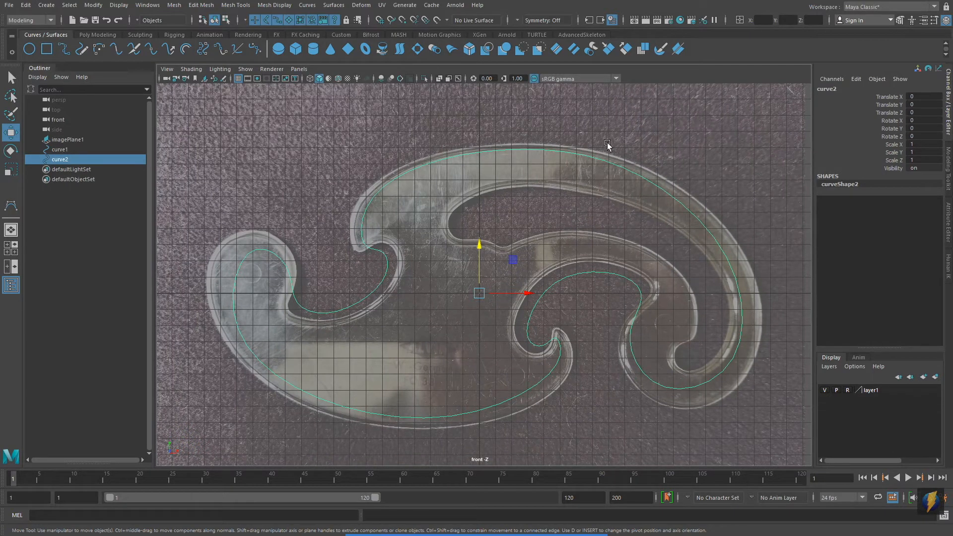
{"action": "middle_click_drag", "start_coordinate": [488, 190], "coordinate": [481, 215], "text": "alt"}
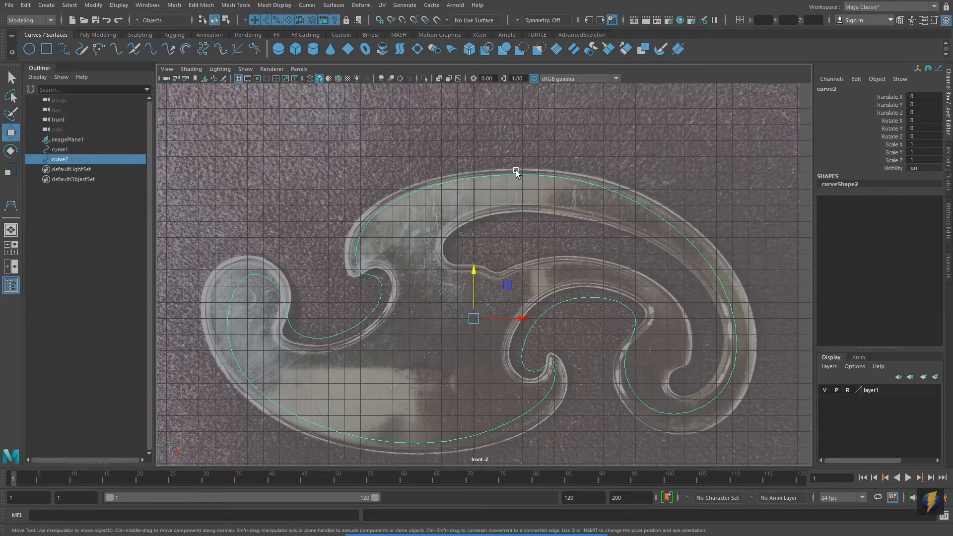
{"action": "right_click", "coordinate": [521, 174]}
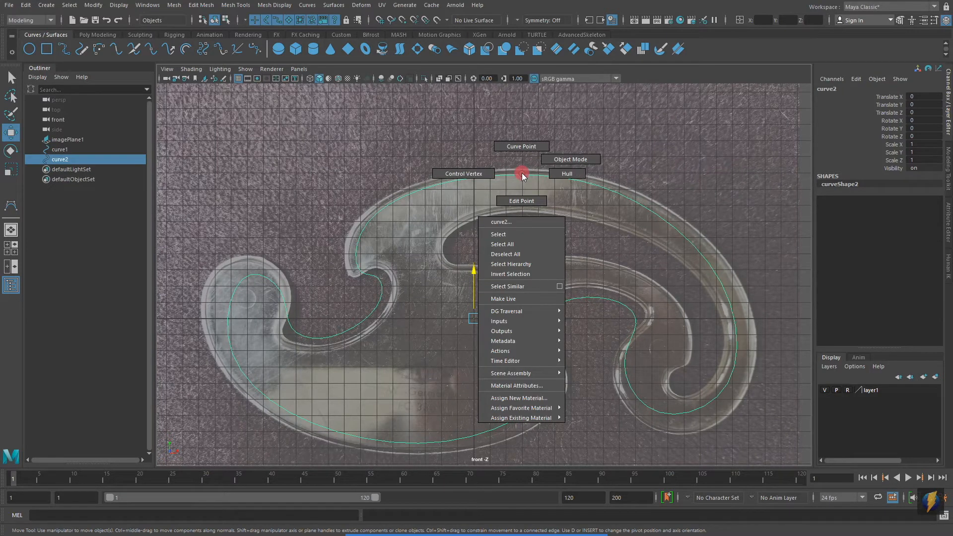
{"action": "right_click_drag", "start_coordinate": [522, 175], "coordinate": [464, 173]}
{"action": "left_click_drag", "start_coordinate": [515, 137], "coordinate": [577, 212]}
{"action": "scroll", "coordinate": [456, 226], "scroll_direction": "up", "scroll_amount": 2}
{"action": "left_click_drag", "start_coordinate": [551, 111], "coordinate": [552, 102]}
Adjust the control vertices along the right outer edge and the lower-right lobe outward to fit the image's outline.
{"action": "left_click_drag", "start_coordinate": [647, 139], "coordinate": [694, 179]}
{"action": "middle_click_drag", "start_coordinate": [755, 242], "coordinate": [652, 177], "text": "alt"}
{"action": "left_click_drag", "start_coordinate": [651, 194], "coordinate": [697, 215]}
{"action": "left_click_drag", "start_coordinate": [671, 339], "coordinate": [709, 378]}
{"action": "left_click_drag", "start_coordinate": [564, 368], "coordinate": [603, 428]}
{"action": "left_click_drag", "start_coordinate": [571, 388], "coordinate": [571, 414]}
Set the curve's display smoothness to the fine level.
{"action": "middle_click_drag", "start_coordinate": [573, 306], "coordinate": [628, 277], "text": "alt"}
{"action": "right_click_drag", "start_coordinate": [601, 298], "coordinate": [623, 315], "text": "alt"}
{"action": "middle_click_drag", "start_coordinate": [627, 318], "coordinate": [635, 356], "text": "alt"}
{"action": "key", "text": "3"}
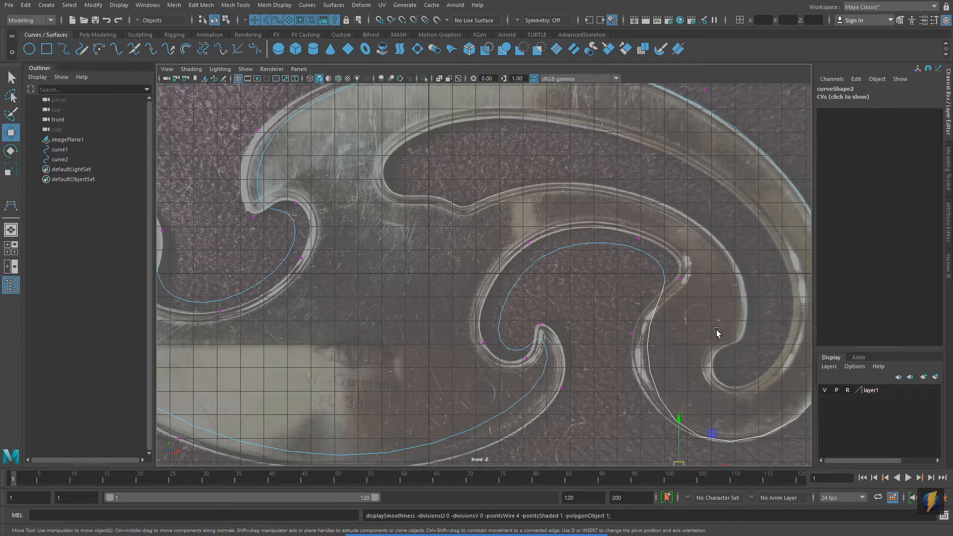
{"action": "key", "text": "3"}
Move the control vertices between the lower-right lobe's inner side and the inner arch outward to match the outline.
{"action": "mouse_move", "coordinate": [614, 304]}
{"action": "left_mouse_down"}
{"action": "mouse_move", "coordinate": [624, 330]}
{"action": "mouse_move", "coordinate": [611, 335]}
{"action": "left_mouse_up"}
{"action": "left_click", "coordinate": [631, 334]}
{"action": "left_click", "coordinate": [681, 279]}
{"action": "left_click_drag", "start_coordinate": [682, 279], "coordinate": [704, 267]}
{"action": "left_click", "coordinate": [640, 240]}
{"action": "mouse_move", "coordinate": [641, 240]}
{"action": "left_mouse_down"}
{"action": "mouse_move", "coordinate": [628, 224]}
{"action": "mouse_move", "coordinate": [636, 224]}
{"action": "left_mouse_up"}
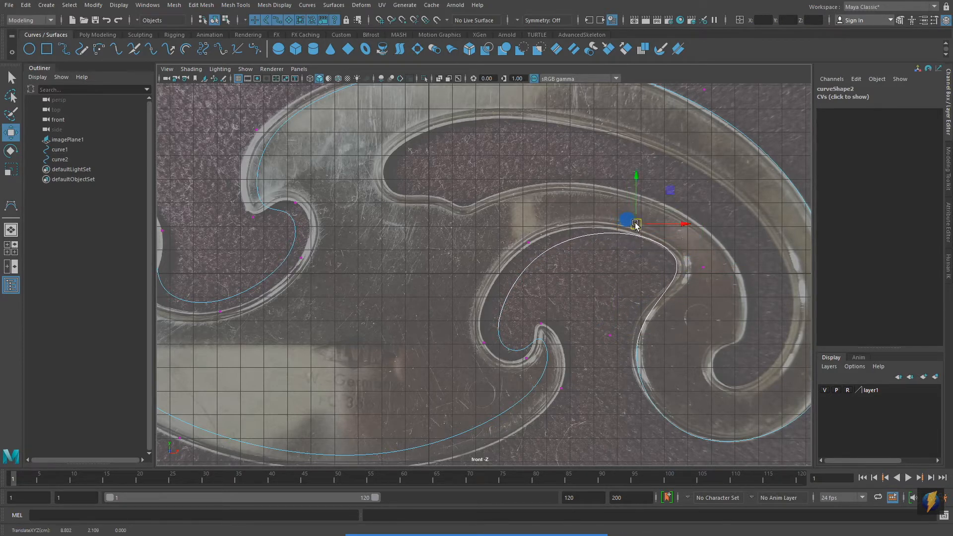
Move the two control vertices along the inner arch's left side to fit the curve to the image outline.
{"action": "left_click", "coordinate": [531, 246]}
{"action": "left_click_drag", "start_coordinate": [531, 245], "coordinate": [507, 233]}
{"action": "middle_click_drag", "start_coordinate": [588, 298], "coordinate": [614, 240], "text": "alt"}
{"action": "left_click_drag", "start_coordinate": [491, 264], "coordinate": [489, 287]}
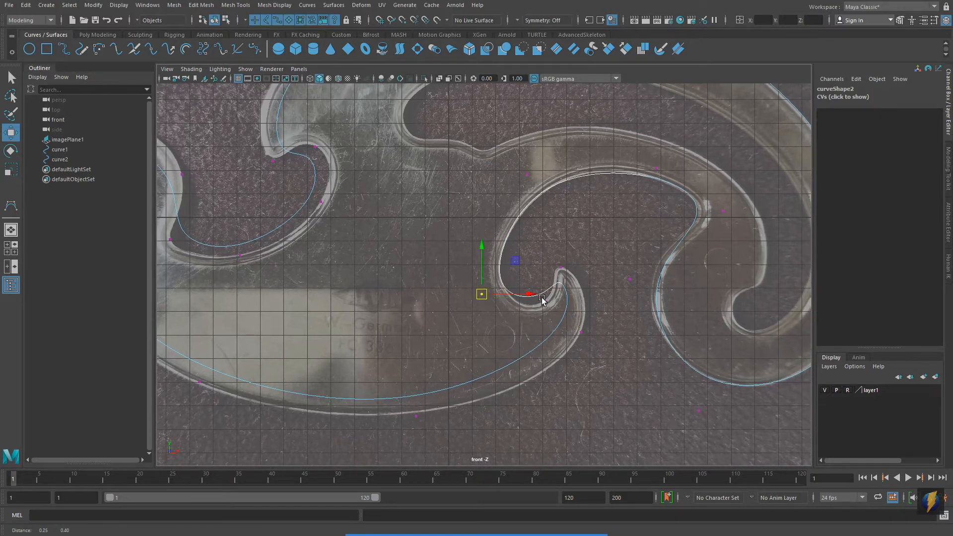
{"action": "scroll", "coordinate": [619, 325], "scroll_direction": "up", "scroll_amount": 3}
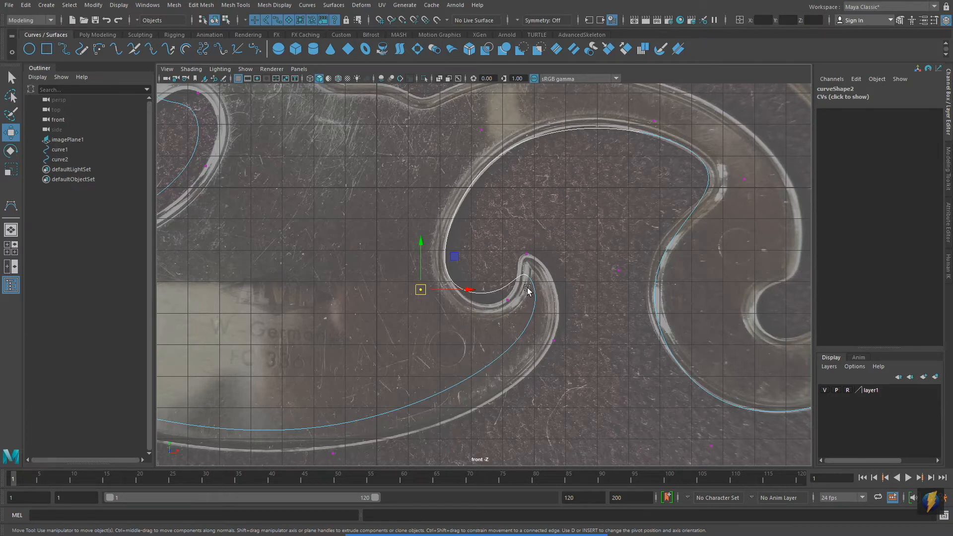
{"action": "scroll", "coordinate": [552, 287], "scroll_direction": "down", "scroll_amount": 1}
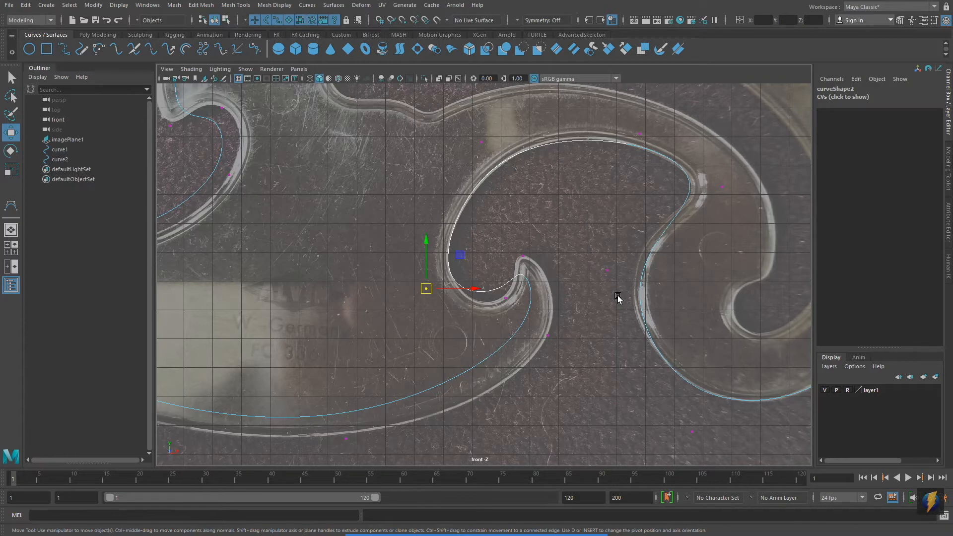
Step the control vertex selection back and forth along the curve, ending on the vertex just below the small hook.
{"action": "key", "text": "Right"}
{"action": "key", "text": "Right"}
{"action": "key", "text": "Right"}
{"action": "key", "text": "Right"}
{"action": "key", "text": "Right"}
{"action": "key", "text": "Right"}
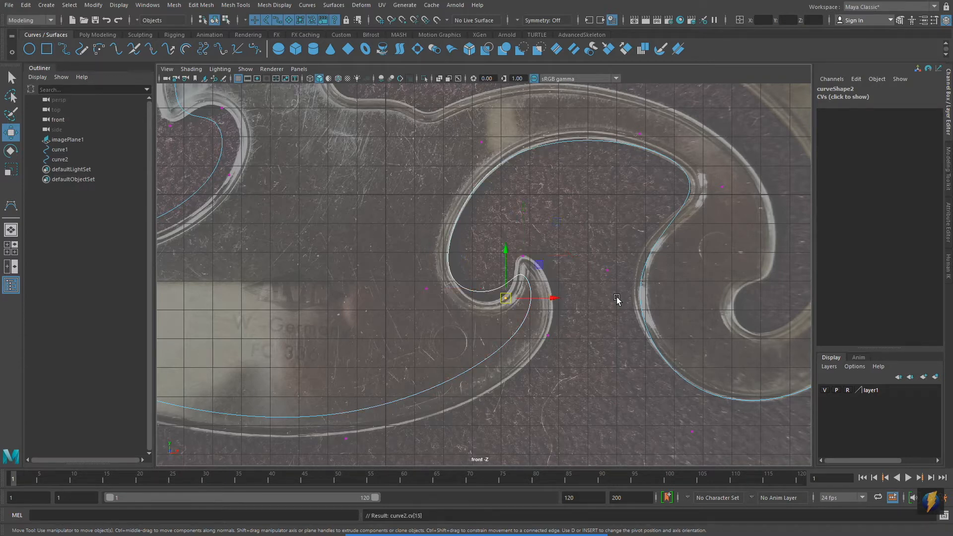
{"action": "key", "text": "Right"}
{"action": "key", "text": "Right"}
{"action": "key", "text": "Left"}
{"action": "key", "text": "Left"}
{"action": "key", "text": "Left"}
{"action": "key", "text": "Left"}
{"action": "key", "text": "Left"}
{"action": "key", "text": "Right"}
Move the control vertices below, above and on the outer side of the small hook outward to match its outline.
{"action": "left_click_drag", "start_coordinate": [506, 299], "coordinate": [509, 313]}
{"action": "key", "text": "Right"}
{"action": "left_click_drag", "start_coordinate": [523, 256], "coordinate": [522, 220]}
{"action": "key", "text": "Right"}
{"action": "left_click_drag", "start_coordinate": [549, 336], "coordinate": [587, 362]}
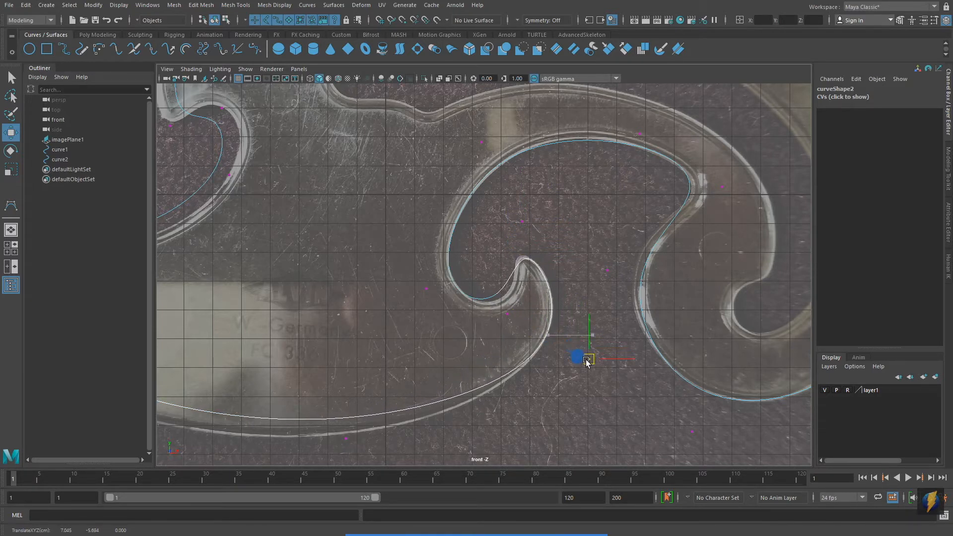
Lower the control vertices along the bottom edge so the curve follows the image's lower outline.
{"action": "key", "text": "Right"}
{"action": "left_click_drag", "start_coordinate": [344, 426], "coordinate": [346, 439]}
{"action": "middle_click_drag", "start_coordinate": [370, 347], "coordinate": [709, 296], "text": "alt"}
{"action": "right_click_drag", "start_coordinate": [590, 278], "coordinate": [515, 280], "text": "alt"}
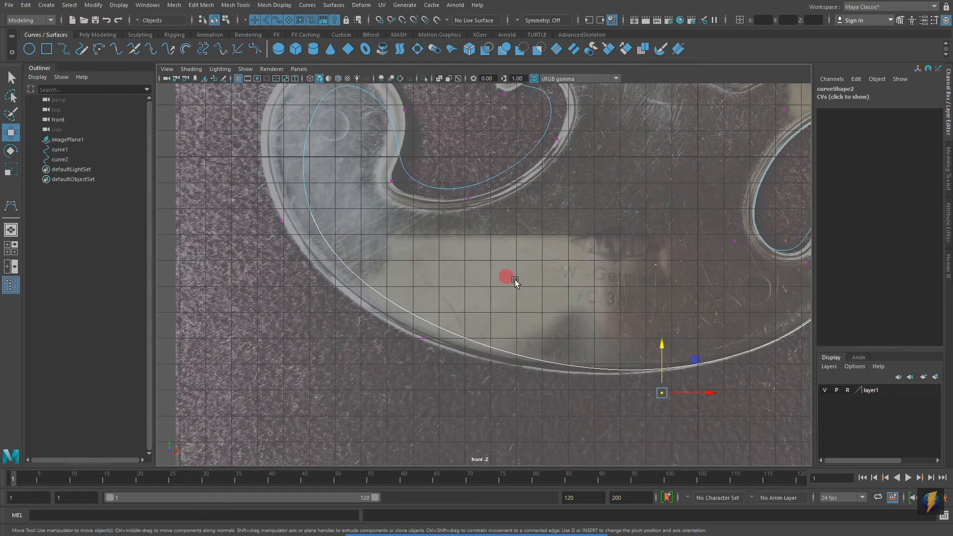
{"action": "middle_click_drag", "start_coordinate": [512, 279], "coordinate": [539, 336], "text": "alt"}
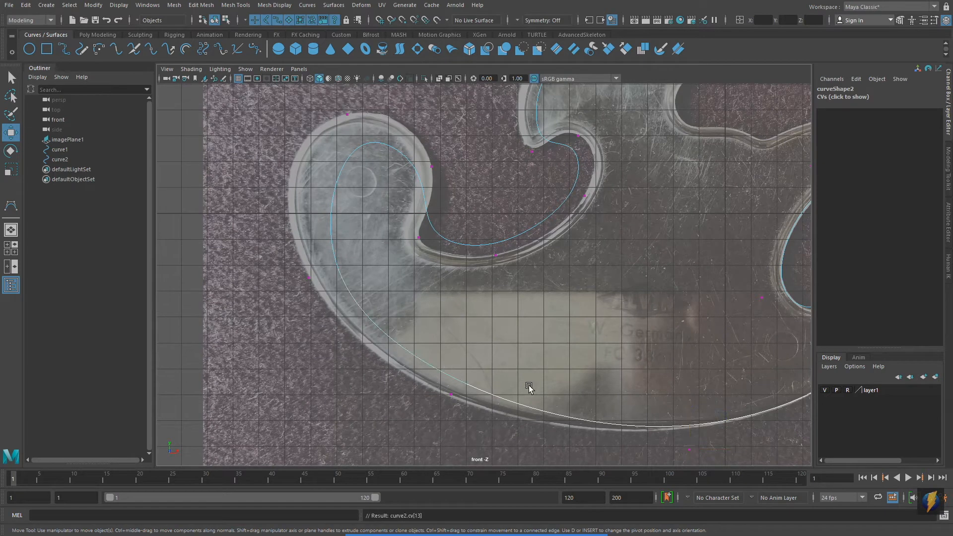
{"action": "left_click", "coordinate": [450, 395]}
{"action": "left_click_drag", "start_coordinate": [451, 394], "coordinate": [439, 412]}
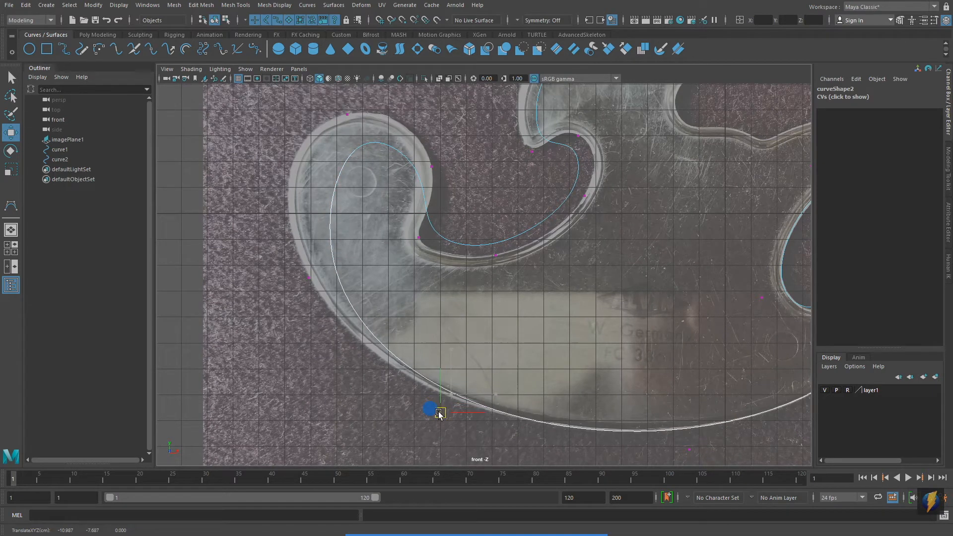
Move the control vertices around the left lobe's outer side and top outward to fit the lobe's outline.
{"action": "left_click", "coordinate": [309, 276]}
{"action": "left_click_drag", "start_coordinate": [309, 277], "coordinate": [281, 283]}
{"action": "left_click", "coordinate": [347, 114]}
{"action": "left_click_drag", "start_coordinate": [351, 114], "coordinate": [331, 65]}
{"action": "left_click", "coordinate": [431, 167]}
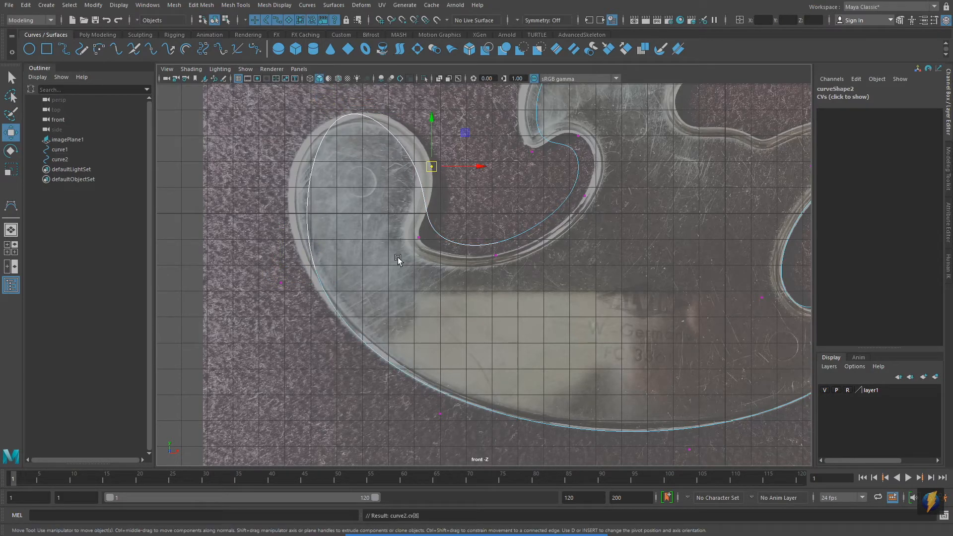
{"action": "key", "text": "Right"}
{"action": "key", "text": "Right"}
{"action": "left_click_drag", "start_coordinate": [287, 277], "coordinate": [253, 247]}
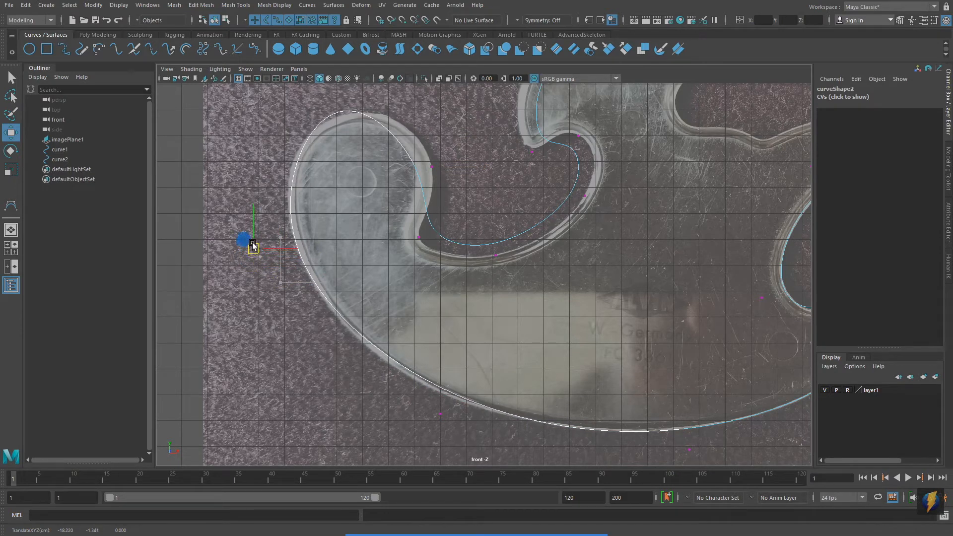
Adjust the control vertices on the left lobe's inner side and the bottom of the upper-left notch to match the outline.
{"action": "key", "text": "Right"}
{"action": "key", "text": "Left"}
{"action": "key", "text": "Left"}
{"action": "key", "text": "Left"}
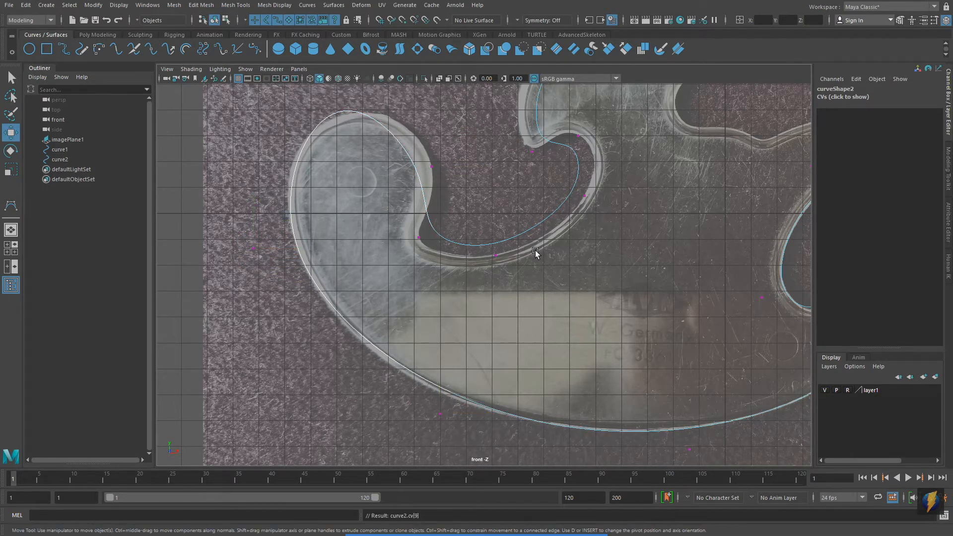
{"action": "left_click_drag", "start_coordinate": [432, 168], "coordinate": [465, 168]}
{"action": "left_click_drag", "start_coordinate": [419, 237], "coordinate": [390, 253]}
{"action": "left_click_drag", "start_coordinate": [474, 239], "coordinate": [605, 277]}
{"action": "left_click_drag", "start_coordinate": [497, 255], "coordinate": [503, 266]}
Reposition the control vertices on the notch's right side and near the pointed tip to follow the image.
{"action": "left_click_drag", "start_coordinate": [567, 178], "coordinate": [659, 214]}
{"action": "left_click_drag", "start_coordinate": [587, 194], "coordinate": [604, 199]}
{"action": "left_click_drag", "start_coordinate": [562, 118], "coordinate": [664, 160]}
{"action": "left_click_drag", "start_coordinate": [580, 134], "coordinate": [511, 170]}
Move the control vertices along the upper-left outer edge, above the pointed tip, outward to meet the outline.
{"action": "middle_click_drag", "start_coordinate": [585, 224], "coordinate": [573, 386], "text": "alt"}
{"action": "left_click", "coordinate": [552, 288]}
{"action": "left_click", "coordinate": [499, 226]}
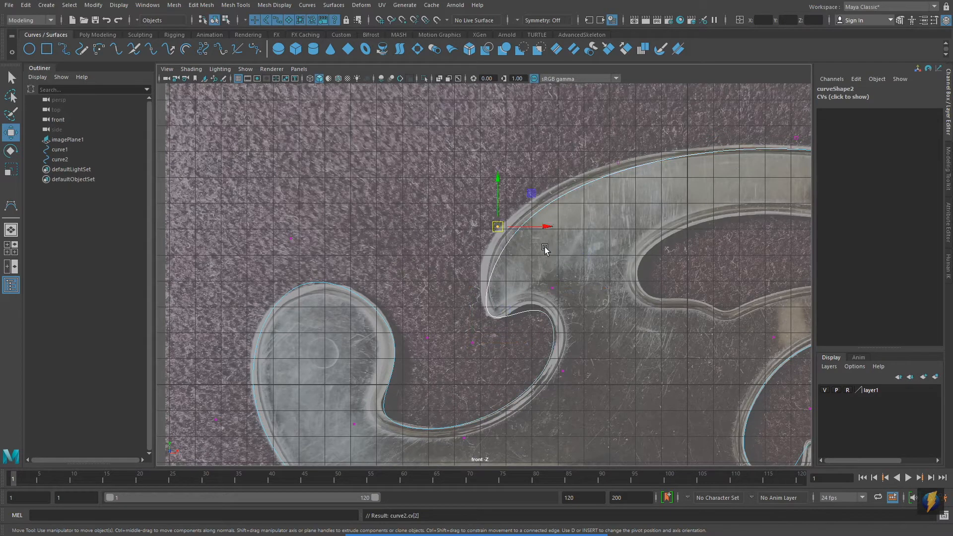
{"action": "left_click_drag", "start_coordinate": [498, 227], "coordinate": [485, 214]}
{"action": "left_click", "coordinate": [619, 163]}
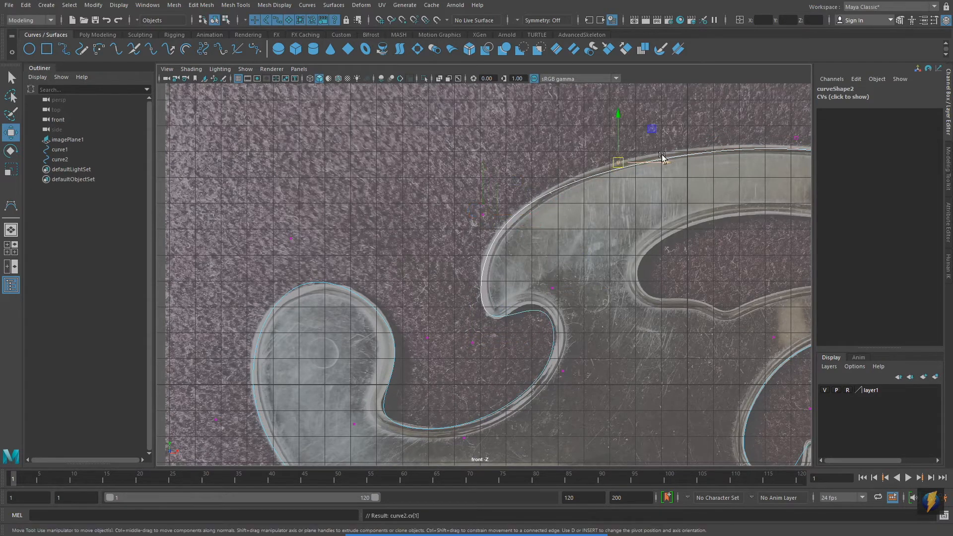
{"action": "left_click_drag", "start_coordinate": [621, 146], "coordinate": [620, 141]}
Leave control vertex editing and return the traced closed curve to object selection.
{"action": "right_click_drag", "start_coordinate": [714, 295], "coordinate": [523, 253], "text": "alt"}
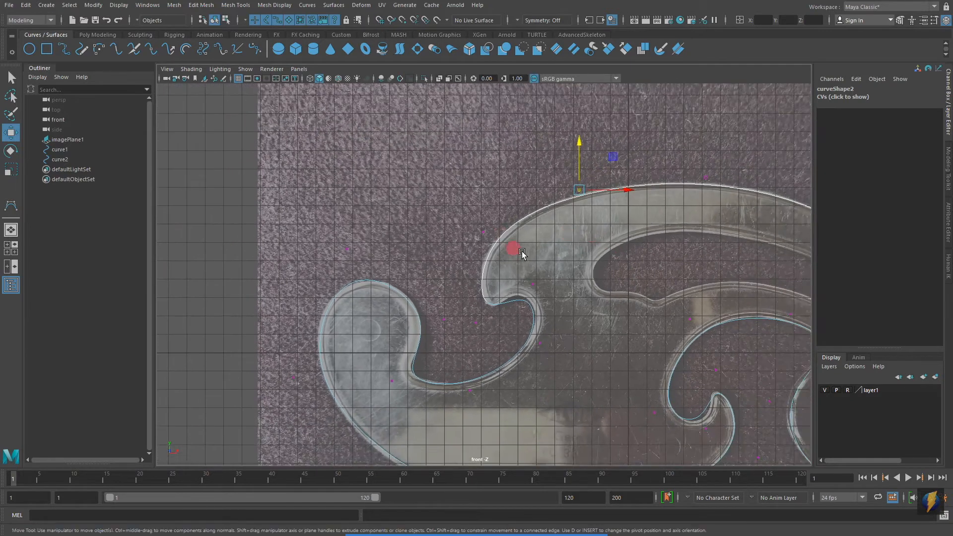
{"action": "middle_click_drag", "start_coordinate": [531, 254], "coordinate": [432, 164], "text": "alt"}
{"action": "right_click_drag", "start_coordinate": [665, 249], "coordinate": [589, 233], "text": "alt"}
{"action": "middle_click_drag", "start_coordinate": [589, 233], "coordinate": [570, 252], "text": "alt"}
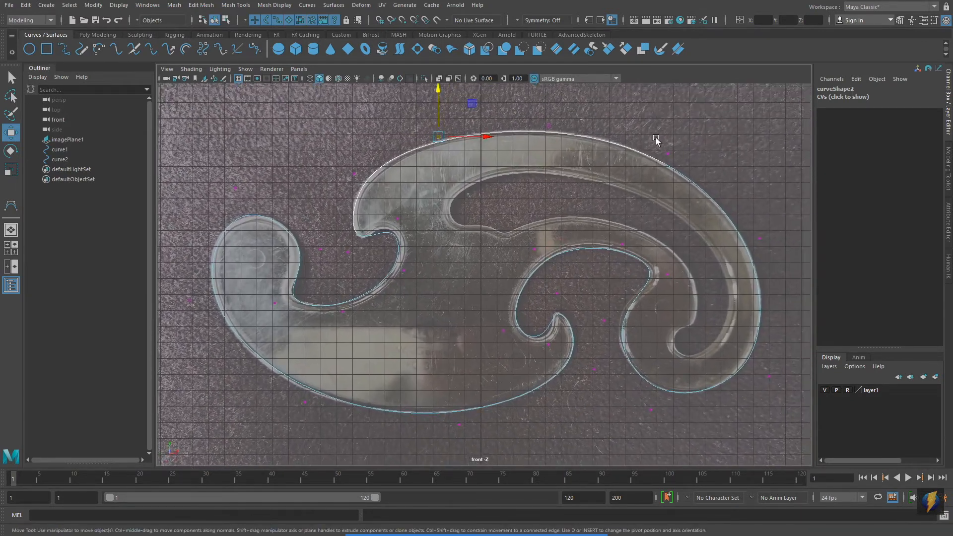
{"action": "key", "text": "F8"}
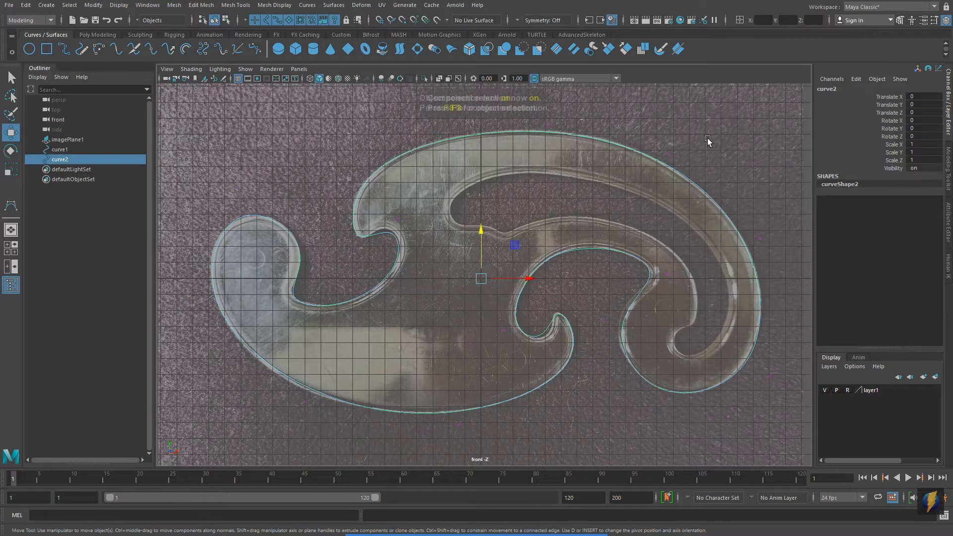
Examine how closely the curve fits the image around the pointed tip and the upper-left notch.
{"action": "mouse_move", "coordinate": [584, 267]}
{"action": "right_mouse_down", "text": "alt"}
{"action": "mouse_move", "coordinate": [562, 277]}
{"action": "mouse_move", "coordinate": [571, 277]}
{"action": "right_mouse_up", "text": "alt"}
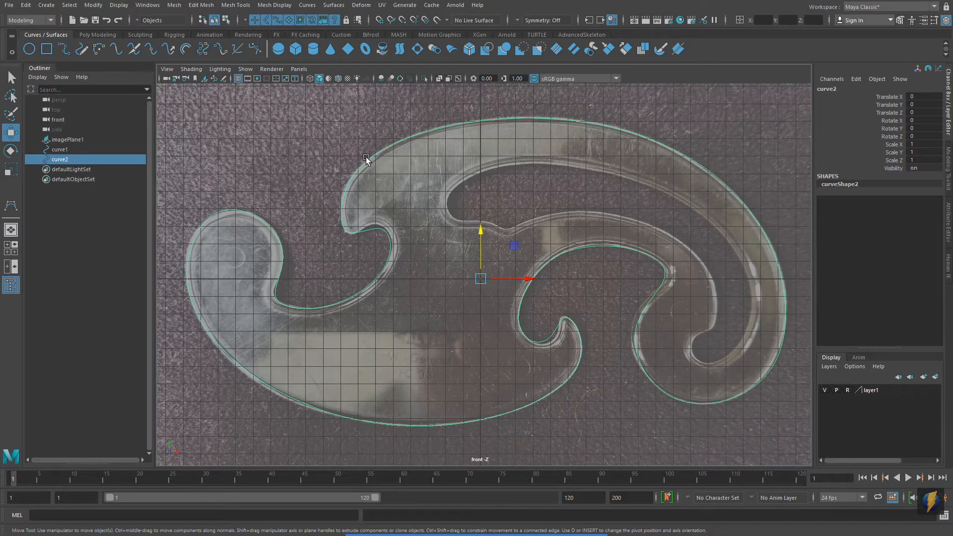
{"action": "middle_click_drag", "start_coordinate": [469, 262], "coordinate": [512, 258], "text": "alt"}
{"action": "right_click_drag", "start_coordinate": [369, 267], "coordinate": [562, 274], "text": "alt"}
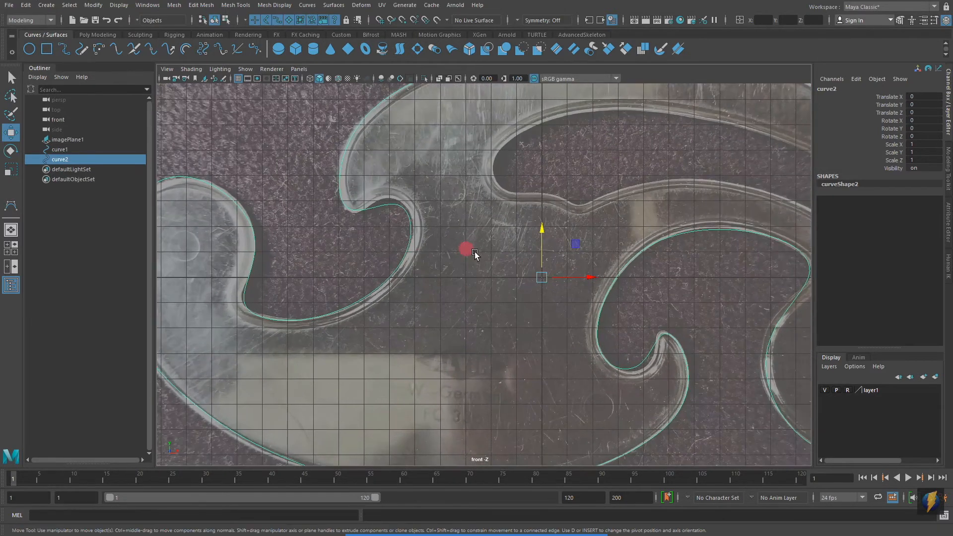
{"action": "middle_click_drag", "start_coordinate": [406, 228], "coordinate": [508, 328], "text": "alt"}
{"action": "right_click_drag", "start_coordinate": [427, 326], "coordinate": [647, 323], "text": "alt"}
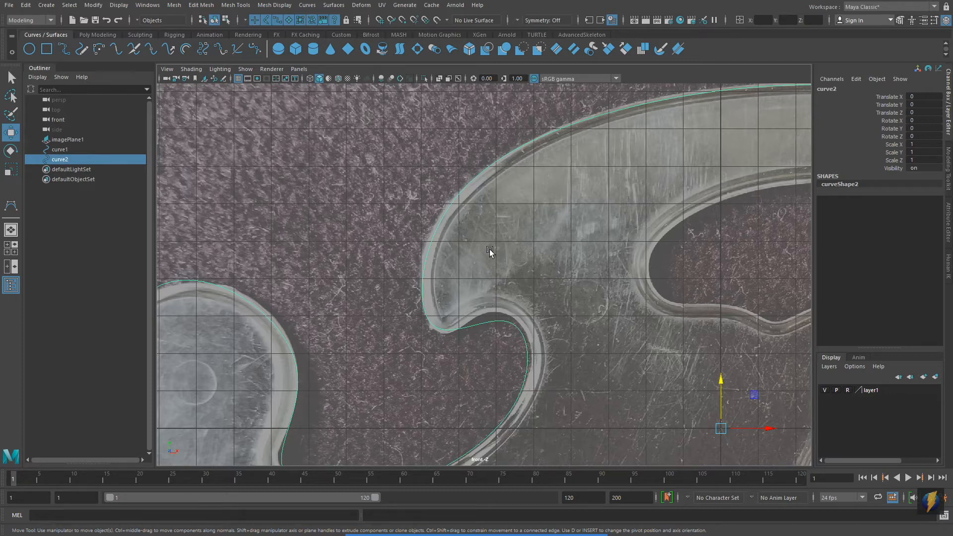
{"action": "mouse_move", "coordinate": [688, 267]}
{"action": "right_mouse_down", "text": "alt"}
{"action": "mouse_move", "coordinate": [508, 247]}
{"action": "mouse_move", "coordinate": [447, 206]}
{"action": "mouse_move", "coordinate": [493, 293]}
{"action": "right_mouse_up", "text": "alt"}
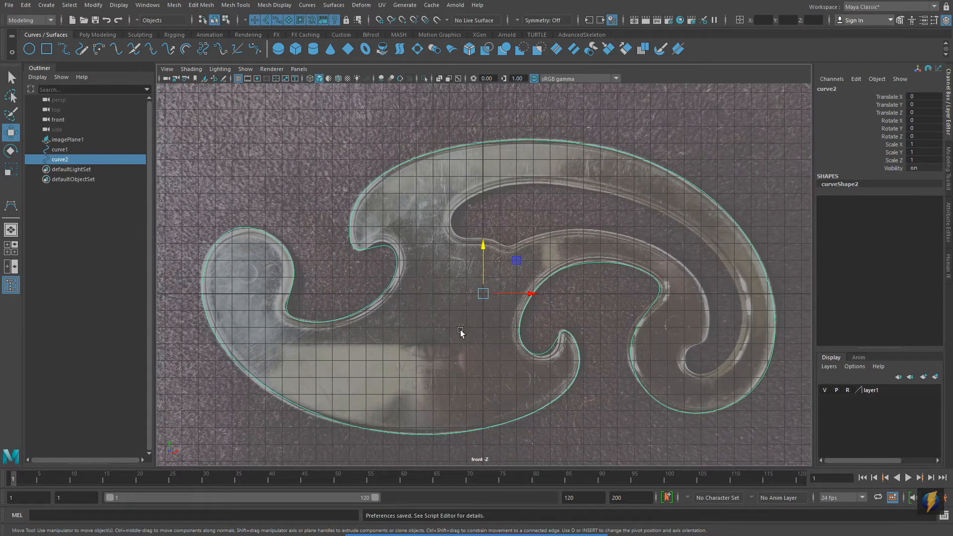
{"action": "middle_click_drag", "start_coordinate": [341, 281], "coordinate": [413, 250], "text": "alt"}
{"action": "right_click_drag", "start_coordinate": [422, 252], "coordinate": [581, 268], "text": "alt"}
{"action": "middle_click_drag", "start_coordinate": [521, 232], "coordinate": [529, 298], "text": "alt"}
{"action": "mouse_move", "coordinate": [528, 298]}
{"action": "right_mouse_down", "text": "alt"}
{"action": "mouse_move", "coordinate": [506, 294]}
{"action": "mouse_move", "coordinate": [571, 299]}
{"action": "right_mouse_up", "text": "alt"}
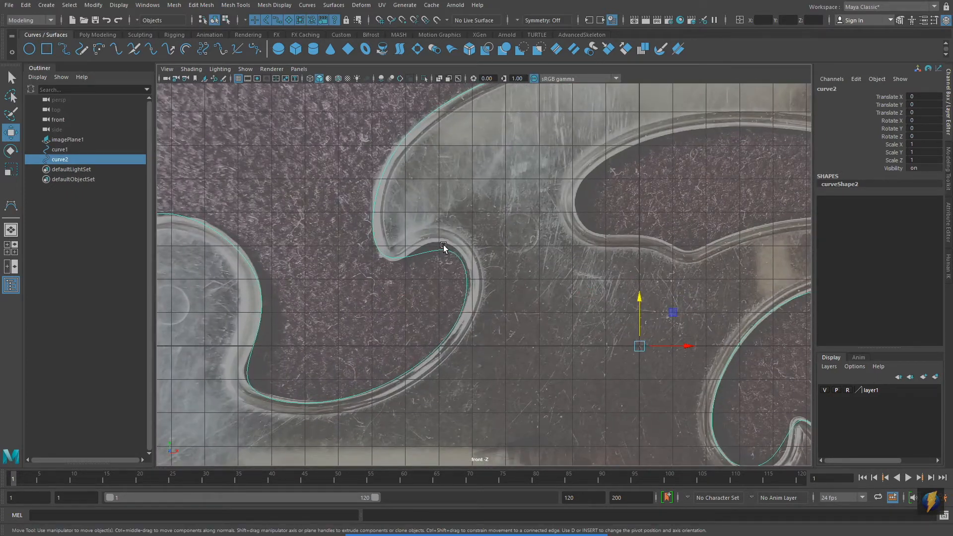
Switch the curve to curve point selection and mark a point on the upper-left notch's right side.
{"action": "right_click", "coordinate": [468, 276]}
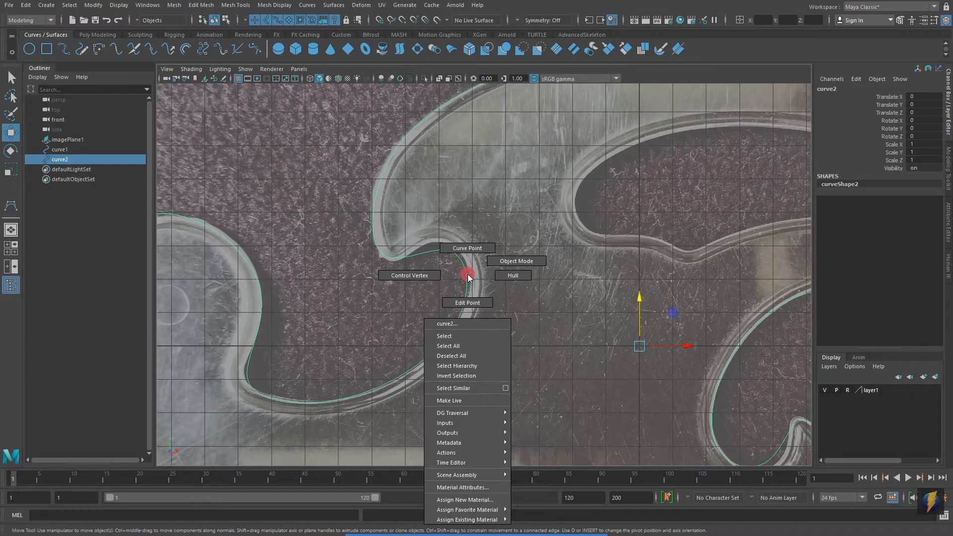
{"action": "right_click_drag", "start_coordinate": [468, 275], "coordinate": [464, 250]}
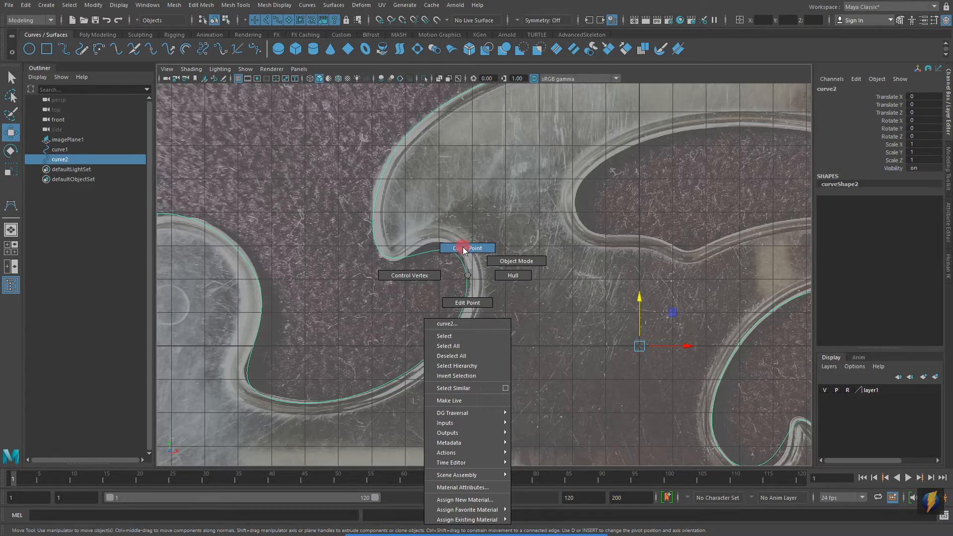
{"action": "right_click_drag", "start_coordinate": [464, 250], "coordinate": [464, 249]}
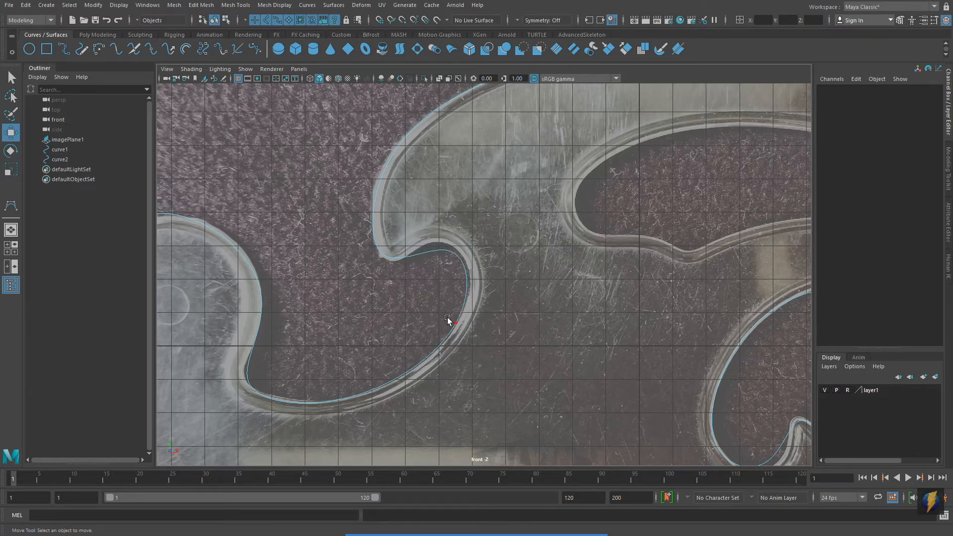
{"action": "left_click", "coordinate": [476, 278]}
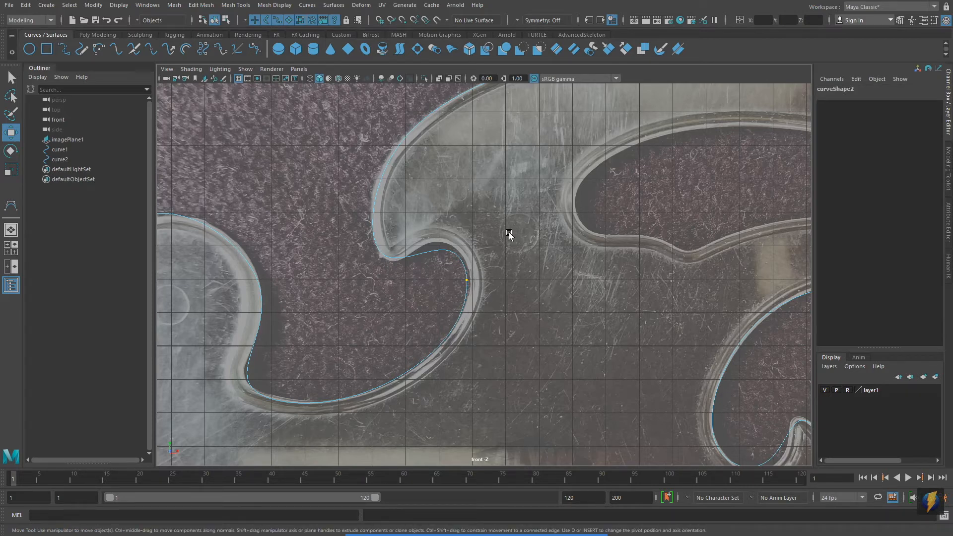
Insert a knot at the marked curve point using the At selection location, with multiplicity increased by 1.
{"action": "left_click", "coordinate": [303, 5]}
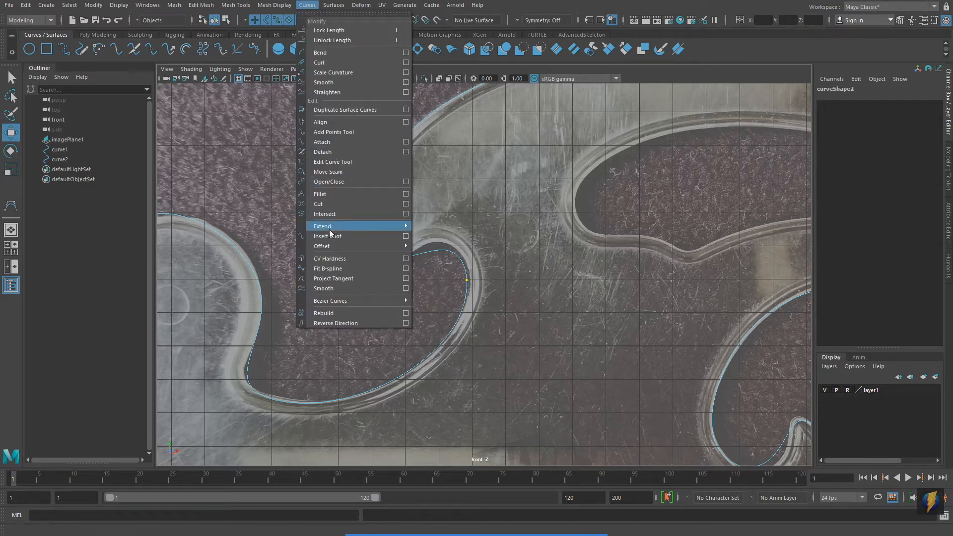
{"action": "left_click", "coordinate": [406, 237]}
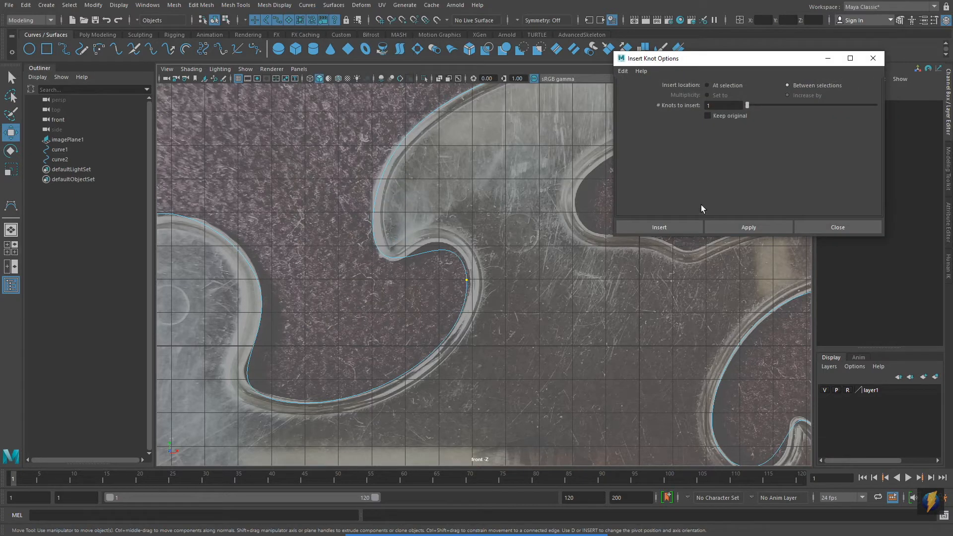
{"action": "left_click", "coordinate": [708, 85]}
{"action": "left_click", "coordinate": [508, 516]}
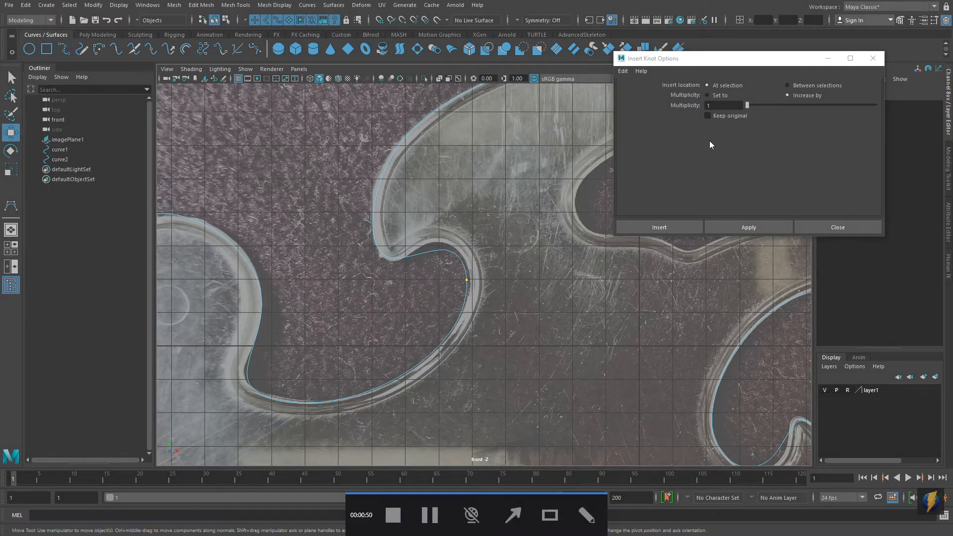
{"action": "left_click_drag", "start_coordinate": [682, 188], "coordinate": [695, 157]}
{"action": "left_click_drag", "start_coordinate": [711, 98], "coordinate": [724, 89]}
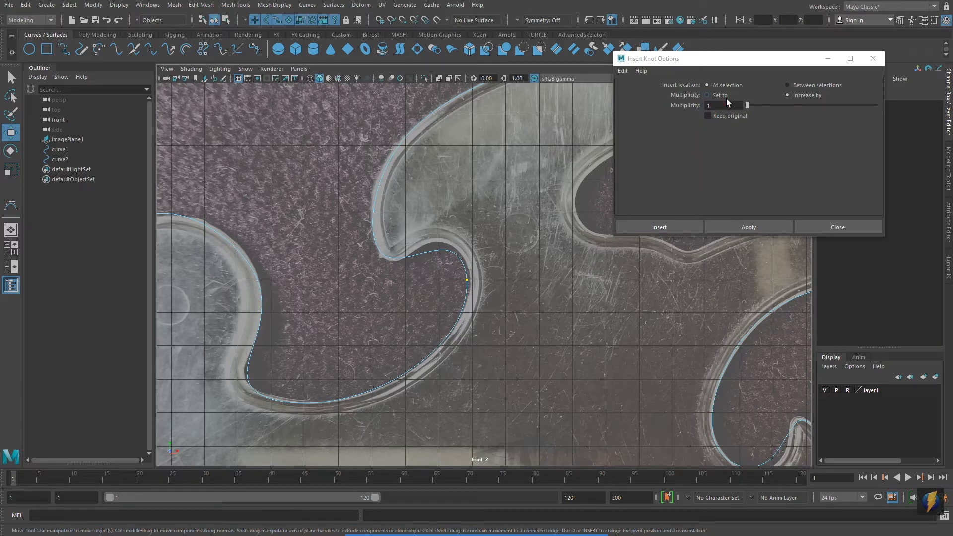
{"action": "left_click", "coordinate": [739, 225]}
Display the curve's edit points and select the one at the inserted knot, with the Insert Knot options closed.
{"action": "right_click_drag", "start_coordinate": [468, 276], "coordinate": [461, 296]}
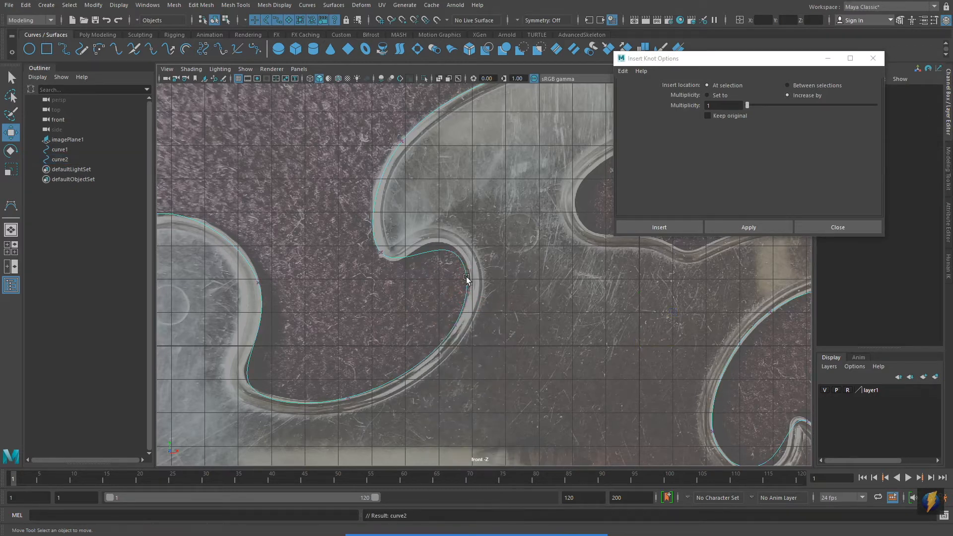
{"action": "left_click", "coordinate": [468, 281]}
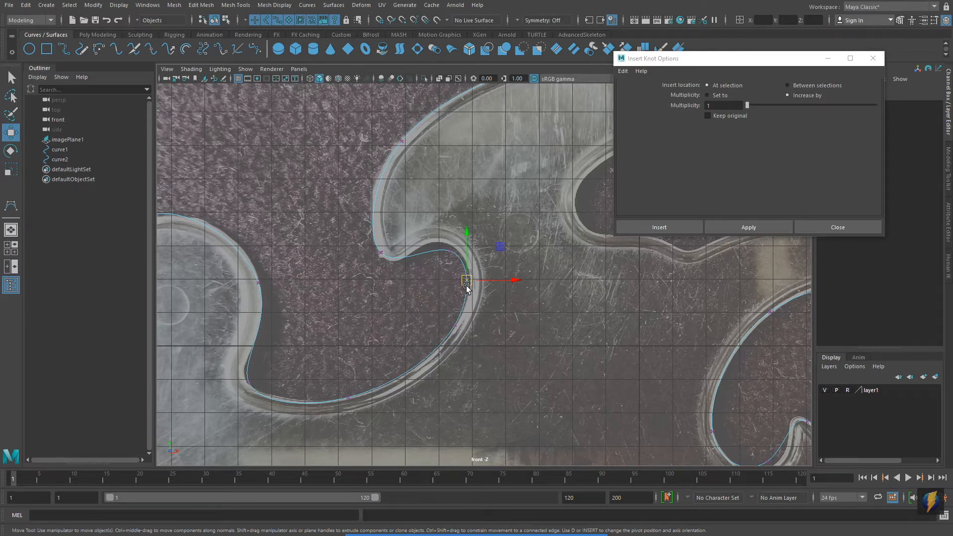
{"action": "left_click", "coordinate": [830, 226]}
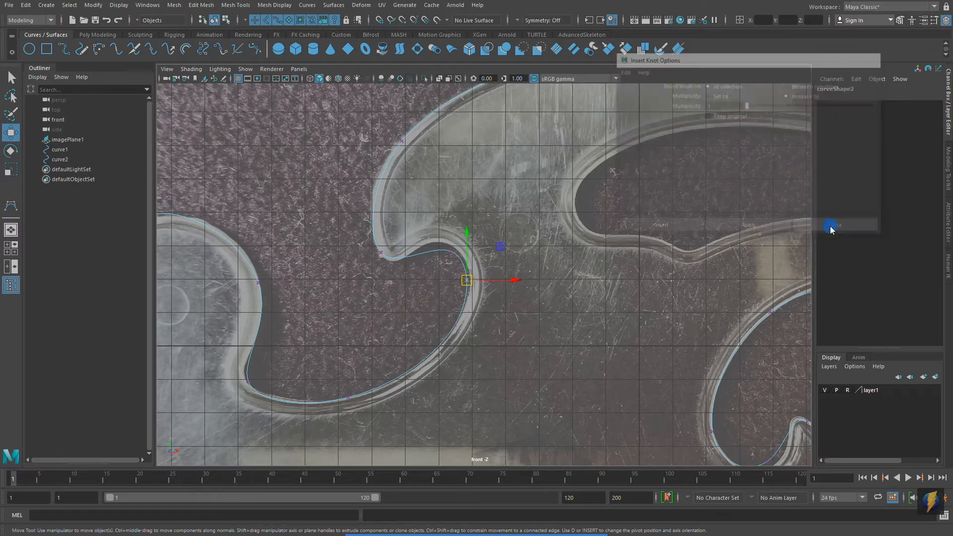
Display the curve's control vertices and reposition those around the upper-left notch and along the adjacent outer arc to follow the image.
{"action": "right_click", "coordinate": [442, 252]}
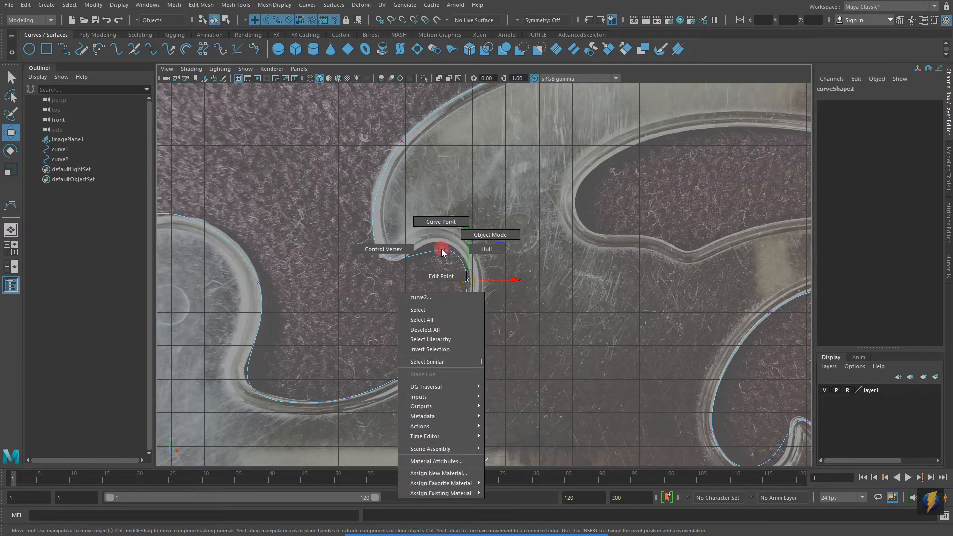
{"action": "right_click_drag", "start_coordinate": [440, 251], "coordinate": [386, 248]}
{"action": "left_click", "coordinate": [466, 189]}
{"action": "mouse_move", "coordinate": [436, 209]}
{"action": "left_mouse_down"}
{"action": "mouse_move", "coordinate": [469, 254]}
{"action": "mouse_move", "coordinate": [445, 222]}
{"action": "left_mouse_up"}
{"action": "left_click_drag", "start_coordinate": [349, 266], "coordinate": [396, 328]}
{"action": "left_click_drag", "start_coordinate": [360, 289], "coordinate": [363, 299]}
{"action": "left_click_drag", "start_coordinate": [356, 99], "coordinate": [376, 126]}
{"action": "left_click_drag", "start_coordinate": [368, 117], "coordinate": [369, 128]}
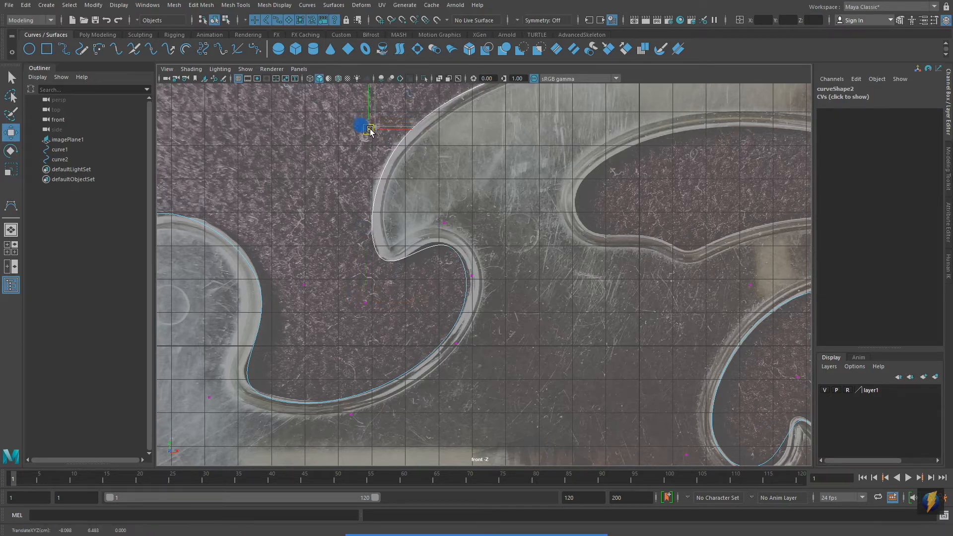
Fine-tune the control vertices to the right of and above the upper-left notch to match its rounded edge.
{"action": "left_click", "coordinate": [473, 276]}
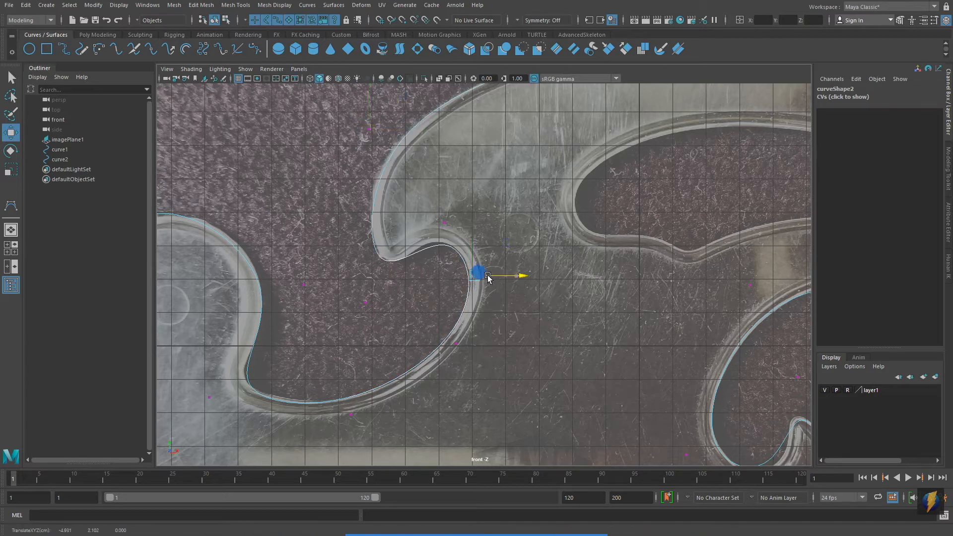
{"action": "left_click", "coordinate": [445, 222]}
{"action": "left_click_drag", "start_coordinate": [445, 221], "coordinate": [442, 220]}
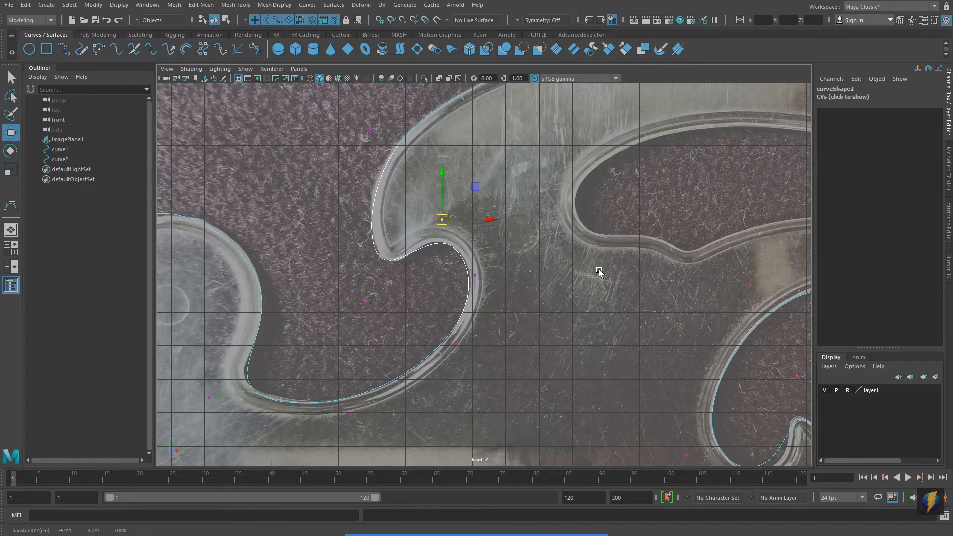
Display the curve's edit points and select the ones on either side of the left lobe's inner bend.
{"action": "middle_click_drag", "start_coordinate": [440, 312], "coordinate": [582, 231], "text": "alt"}
{"action": "right_click_drag", "start_coordinate": [462, 299], "coordinate": [492, 297], "text": "alt"}
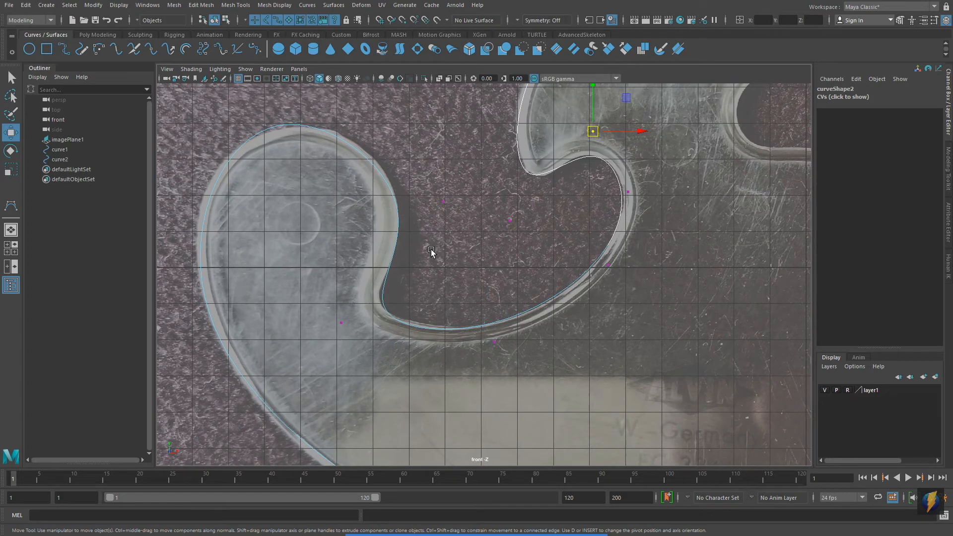
{"action": "right_click", "coordinate": [396, 237]}
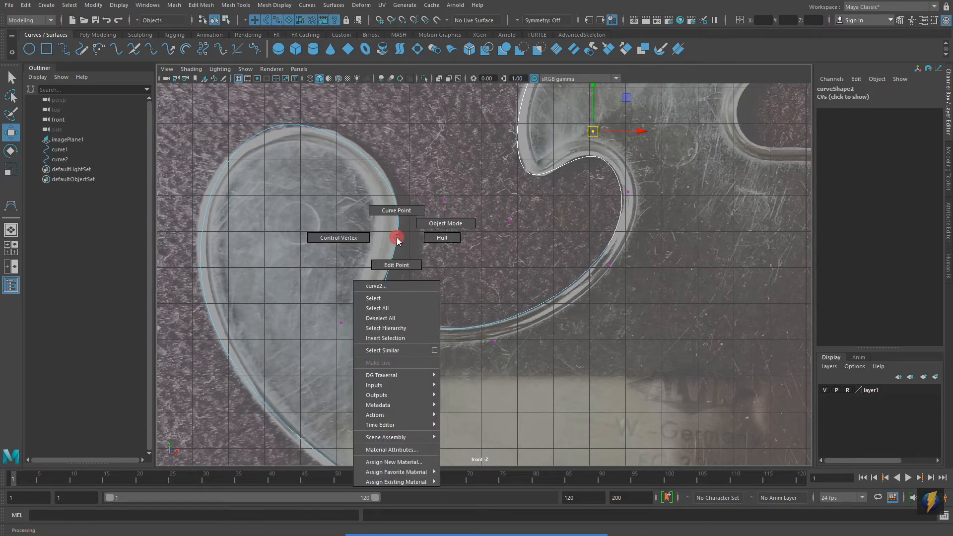
{"action": "right_click_drag", "start_coordinate": [398, 240], "coordinate": [396, 266]}
{"action": "middle_click_drag", "start_coordinate": [466, 259], "coordinate": [460, 282], "text": "alt"}
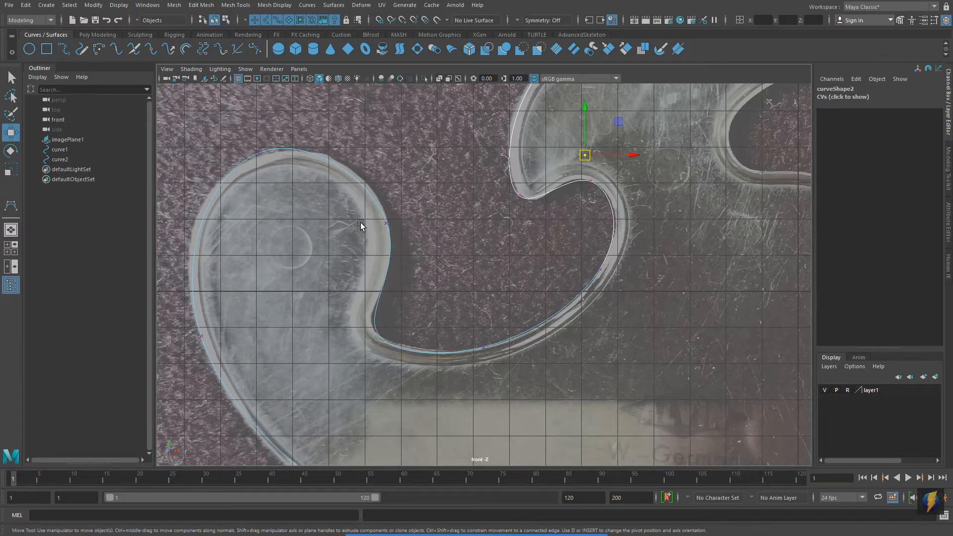
{"action": "left_click_drag", "start_coordinate": [306, 198], "coordinate": [440, 363]}
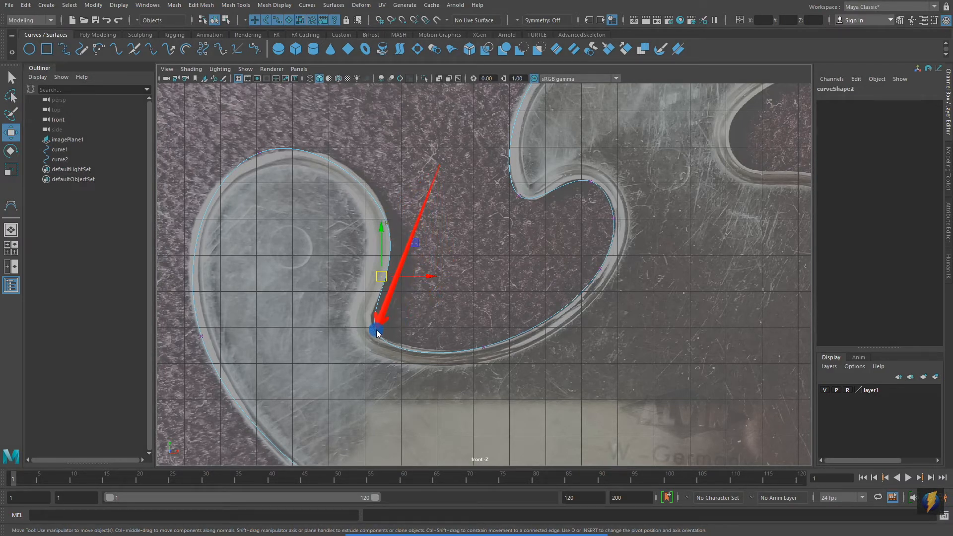
Insert 1 knot on the left lobe's inner bend using the Between selections insert location.
{"action": "scroll", "coordinate": [490, 277], "scroll_direction": "up", "scroll_amount": 2}
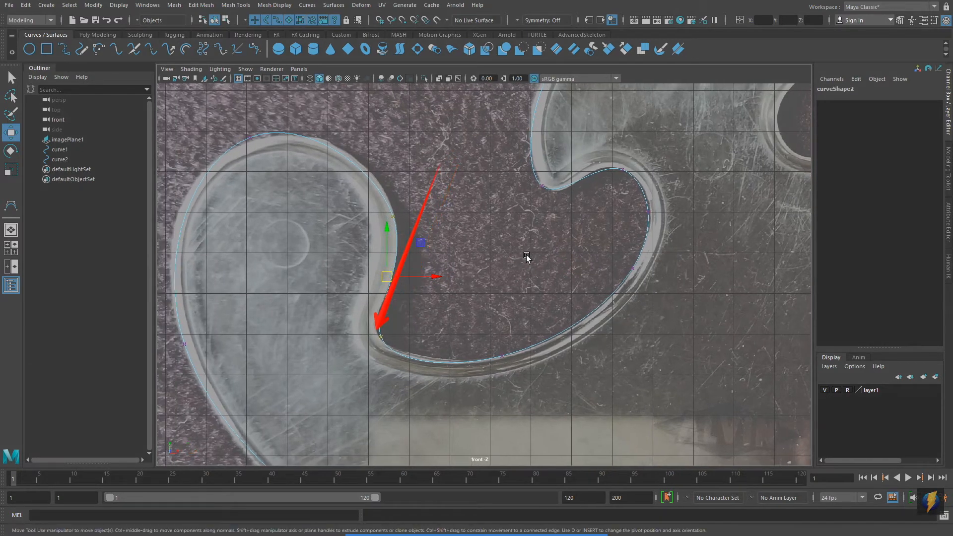
{"action": "middle_click_drag", "start_coordinate": [504, 221], "coordinate": [493, 219], "text": "alt"}
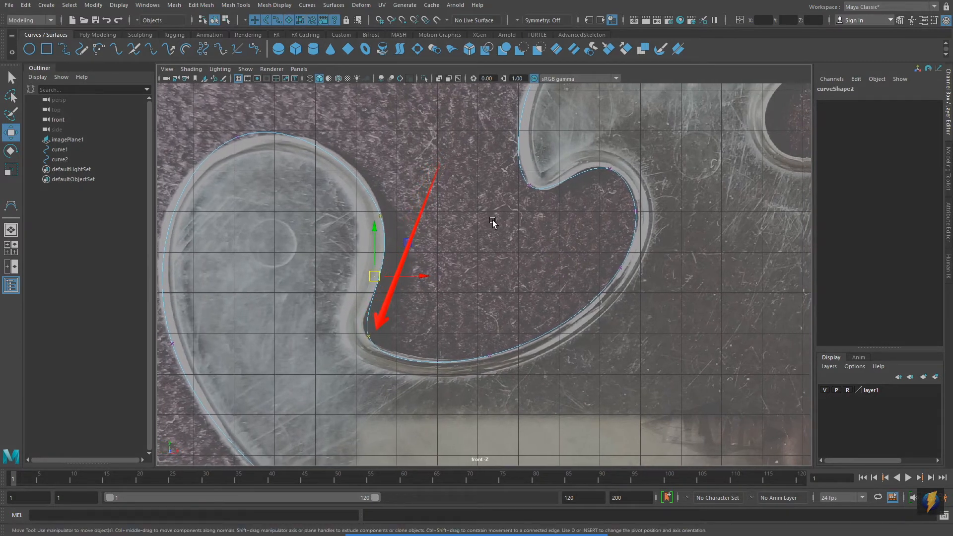
{"action": "left_click", "coordinate": [307, 6]}
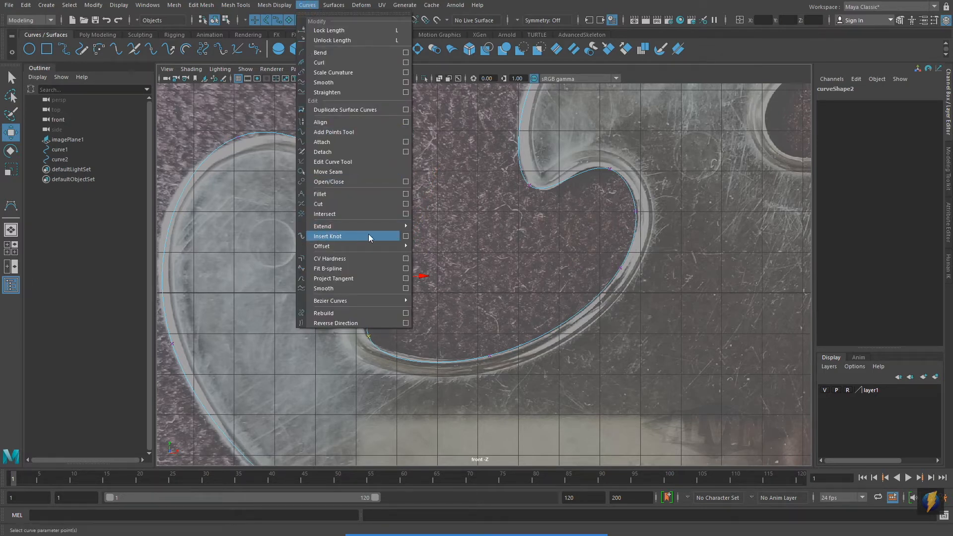
{"action": "left_click", "coordinate": [406, 236]}
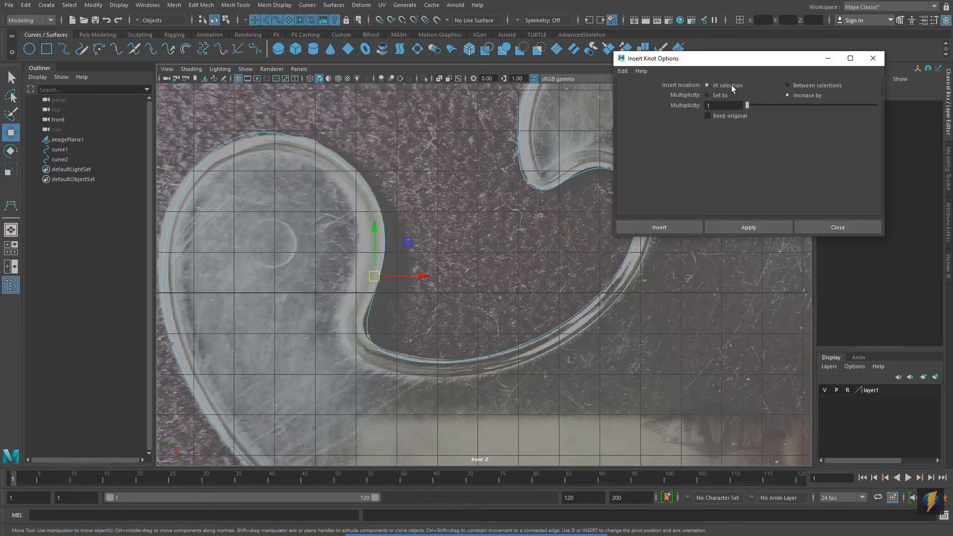
{"action": "mouse_move", "coordinate": [460, 523]}
{"action": "left_click", "coordinate": [514, 517]}
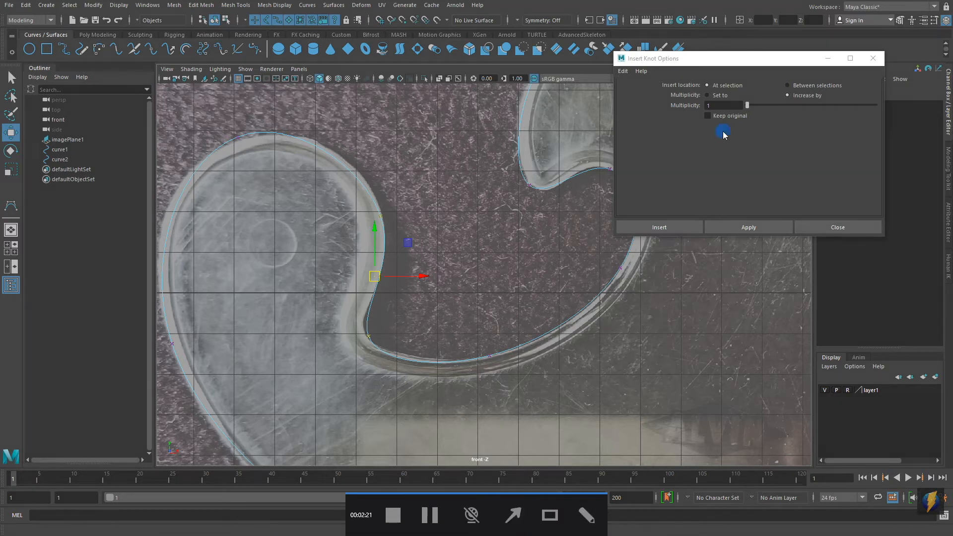
{"action": "left_click", "coordinate": [786, 85]}
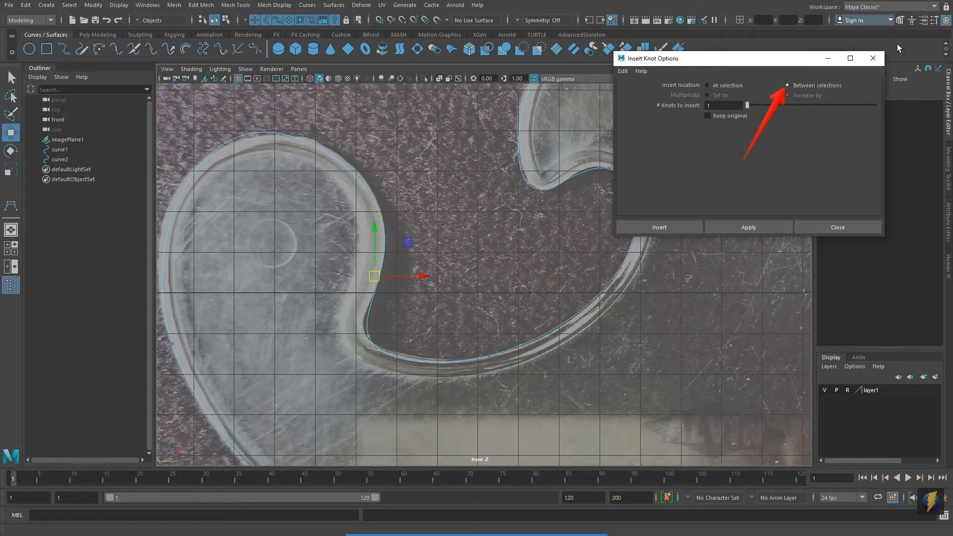
{"action": "left_click", "coordinate": [741, 224]}
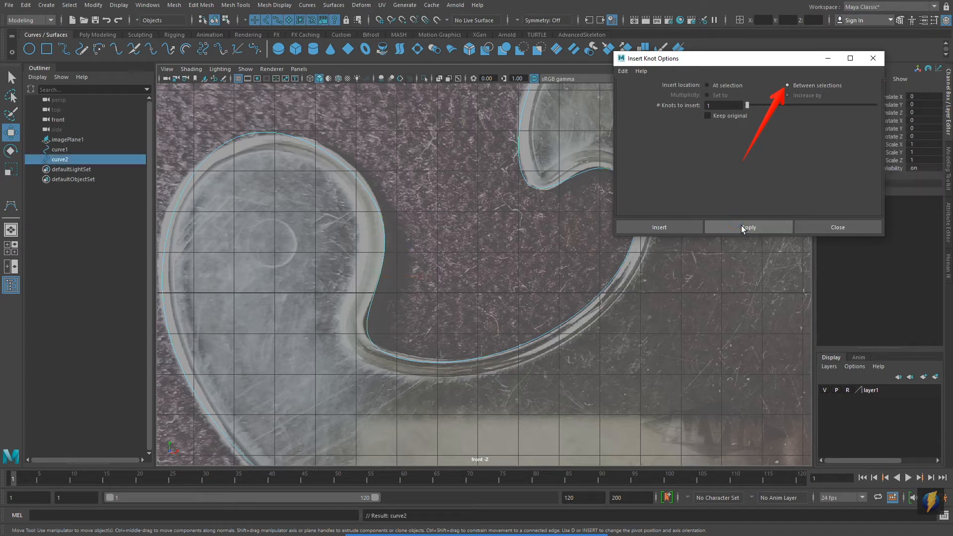
Display the edit points again and select the new one on the left lobe's inner bend.
{"action": "right_click", "coordinate": [385, 243]}
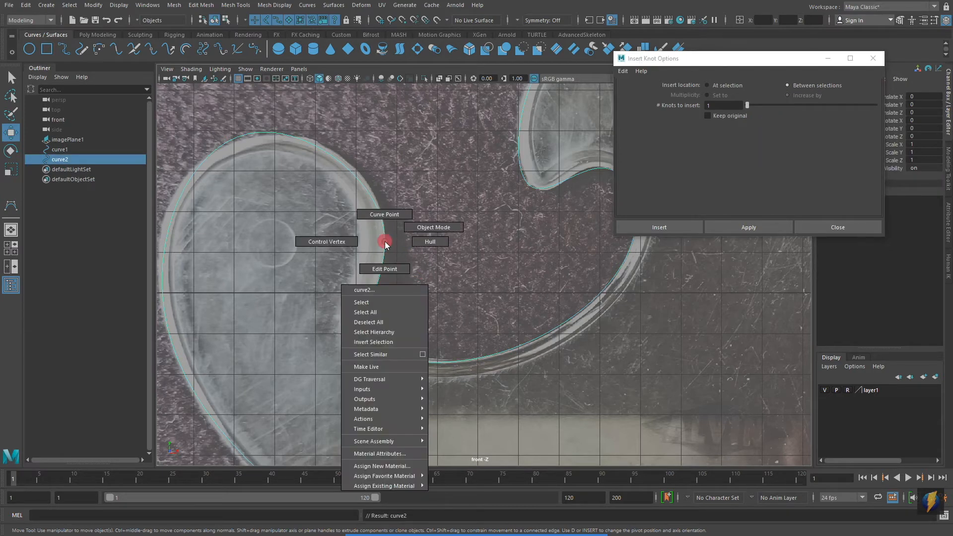
{"action": "right_click_drag", "start_coordinate": [386, 262], "coordinate": [386, 265]}
{"action": "left_click_drag", "start_coordinate": [336, 258], "coordinate": [414, 308]}
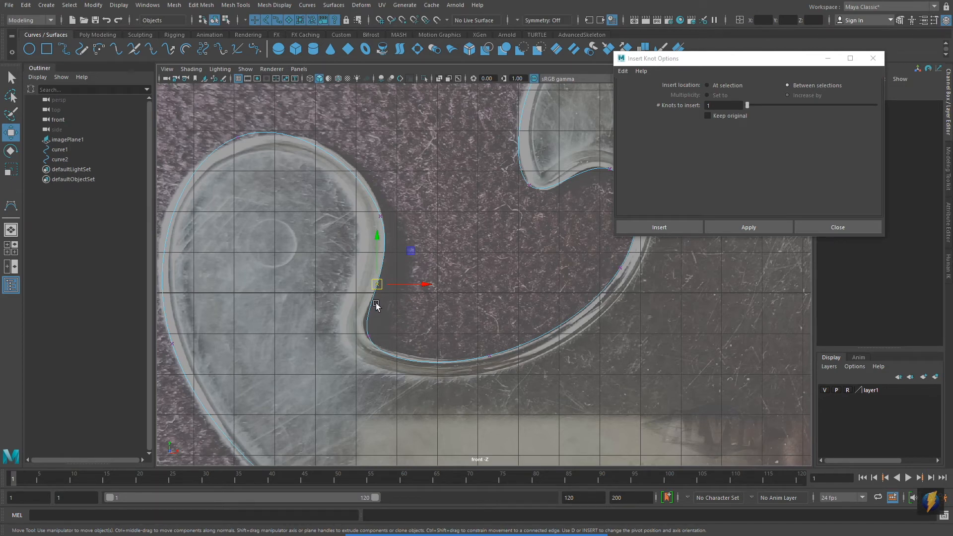
Switch to control vertices and adjust those around the left lobe's inner bend to fit the image edge.
{"action": "right_click_drag", "start_coordinate": [383, 241], "coordinate": [348, 243]}
{"action": "left_click", "coordinate": [351, 359]}
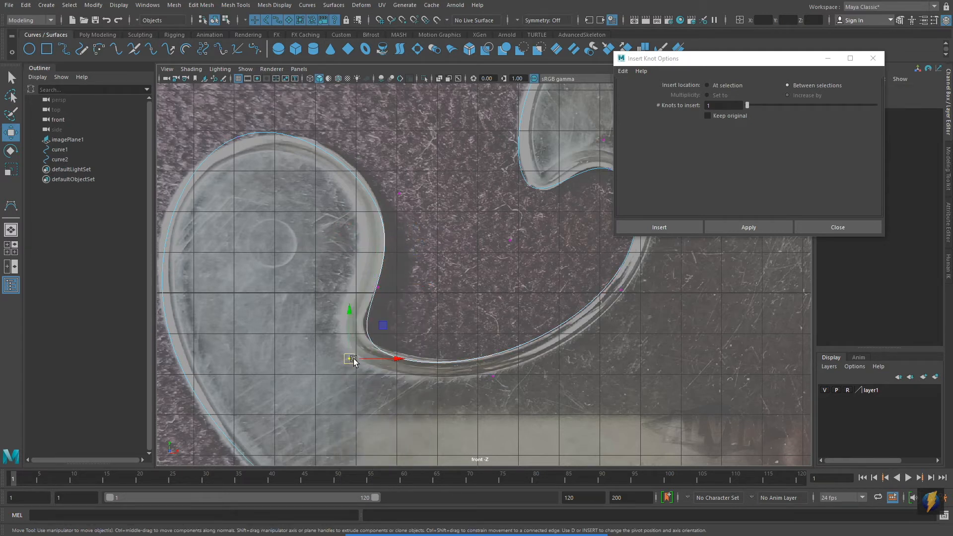
{"action": "mouse_move", "coordinate": [353, 361]}
{"action": "left_mouse_down"}
{"action": "mouse_move", "coordinate": [342, 355]}
{"action": "mouse_move", "coordinate": [348, 358]}
{"action": "left_mouse_up"}
{"action": "left_click_drag", "start_coordinate": [359, 265], "coordinate": [376, 288]}
{"action": "left_click_drag", "start_coordinate": [382, 174], "coordinate": [409, 185]}
Move the control vertex above and outside the left lobe so the curve follows the lobe's rounded top.
{"action": "middle_click_drag", "start_coordinate": [365, 179], "coordinate": [423, 232], "text": "alt"}
{"action": "right_click_drag", "start_coordinate": [484, 227], "coordinate": [297, 107], "text": "alt"}
{"action": "left_click_drag", "start_coordinate": [274, 99], "coordinate": [300, 143]}
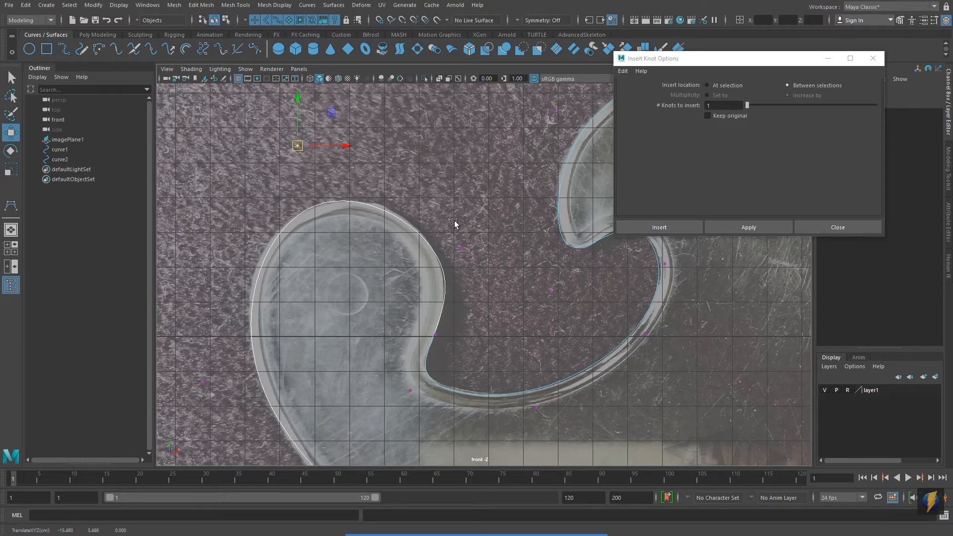
Select the edit points on both sides of the small hook near the lower middle and insert 1 knot between them.
{"action": "middle_click_drag", "start_coordinate": [574, 298], "coordinate": [390, 196], "text": "alt"}
{"action": "right_click_drag", "start_coordinate": [579, 271], "coordinate": [480, 266], "text": "alt"}
{"action": "middle_click_drag", "start_coordinate": [580, 296], "coordinate": [416, 293], "text": "alt"}
{"action": "middle_click_drag", "start_coordinate": [527, 262], "coordinate": [406, 282], "text": "alt"}
{"action": "mouse_move", "coordinate": [485, 258]}
{"action": "middle_mouse_down", "text": "alt"}
{"action": "mouse_move", "coordinate": [395, 309]}
{"action": "mouse_move", "coordinate": [533, 230]}
{"action": "middle_mouse_up", "text": "alt"}
{"action": "right_click_drag", "start_coordinate": [532, 230], "coordinate": [567, 309], "text": "alt"}
{"action": "middle_click_drag", "start_coordinate": [451, 319], "coordinate": [471, 285], "text": "alt"}
{"action": "right_click_drag", "start_coordinate": [400, 326], "coordinate": [447, 331], "text": "alt"}
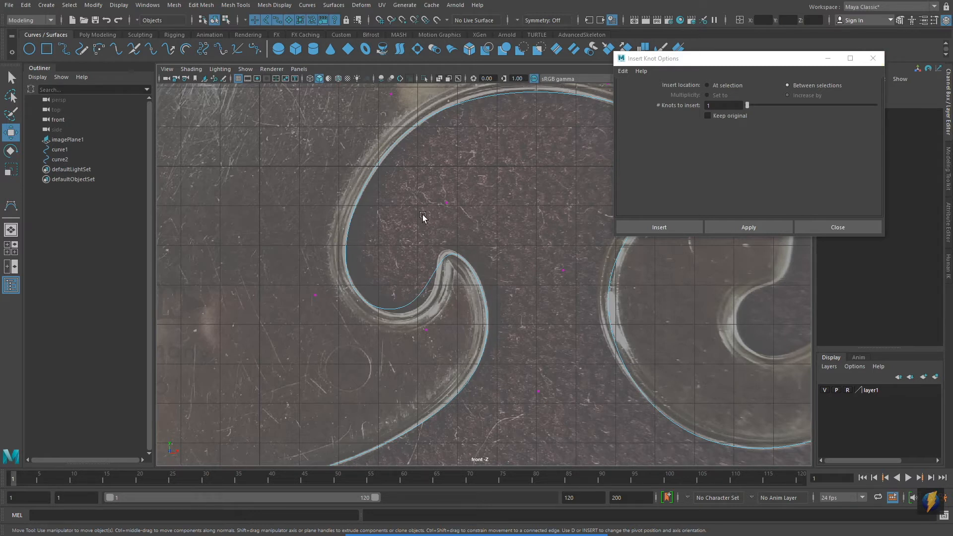
{"action": "right_click_drag", "start_coordinate": [454, 256], "coordinate": [444, 281]}
{"action": "left_click_drag", "start_coordinate": [388, 219], "coordinate": [473, 305]}
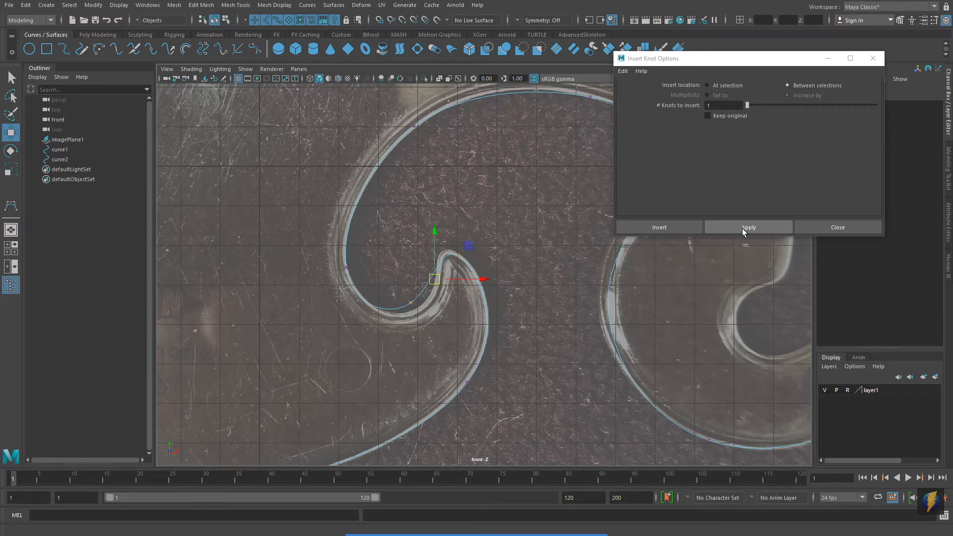
{"action": "left_click", "coordinate": [743, 227]}
Switch to control vertices and reposition those above, beside and below the small hook to fit its tip and inner bend.
{"action": "right_click_drag", "start_coordinate": [425, 275], "coordinate": [393, 264]}
{"action": "left_click_drag", "start_coordinate": [415, 264], "coordinate": [447, 277]}
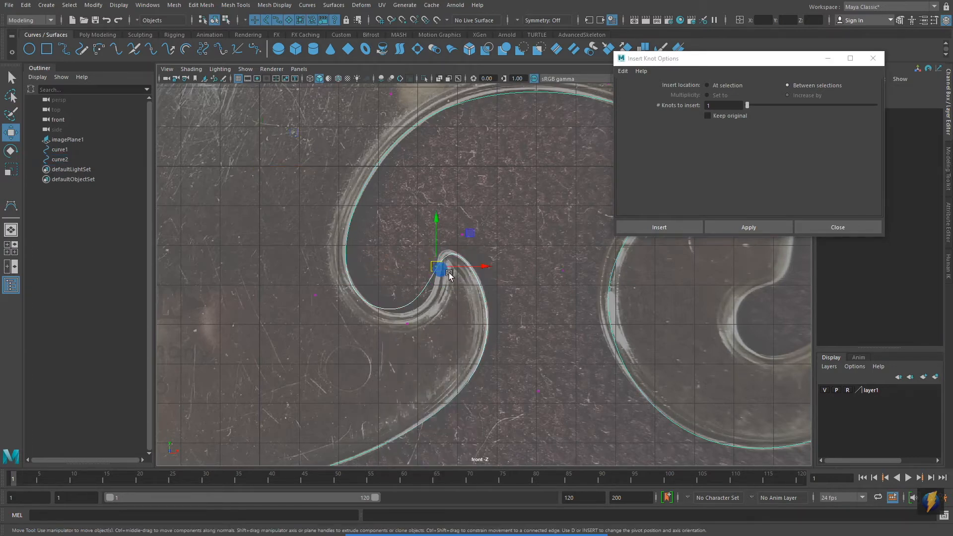
{"action": "left_click_drag", "start_coordinate": [447, 190], "coordinate": [455, 229]}
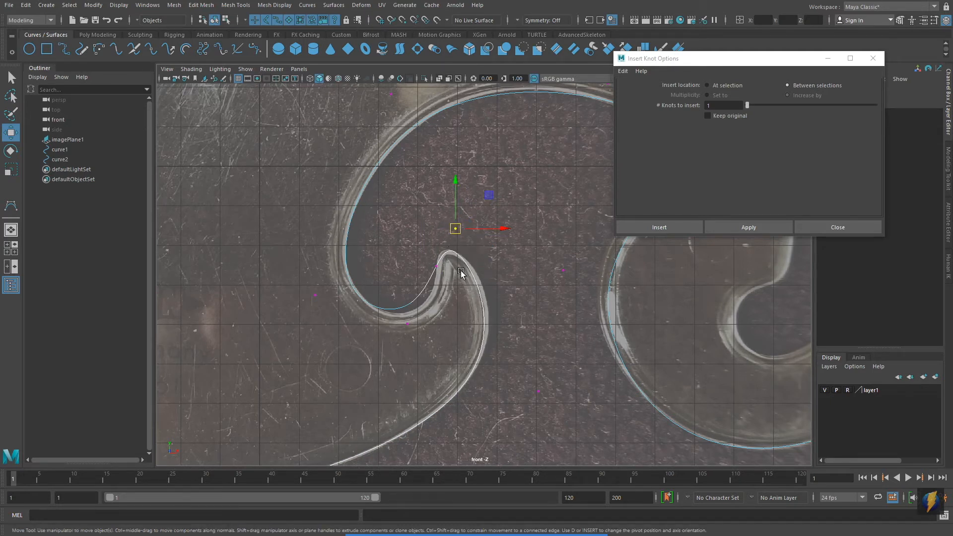
{"action": "right_click_drag", "start_coordinate": [444, 256], "coordinate": [386, 257]}
{"action": "left_click_drag", "start_coordinate": [391, 305], "coordinate": [438, 356]}
{"action": "left_click_drag", "start_coordinate": [407, 324], "coordinate": [419, 331]}
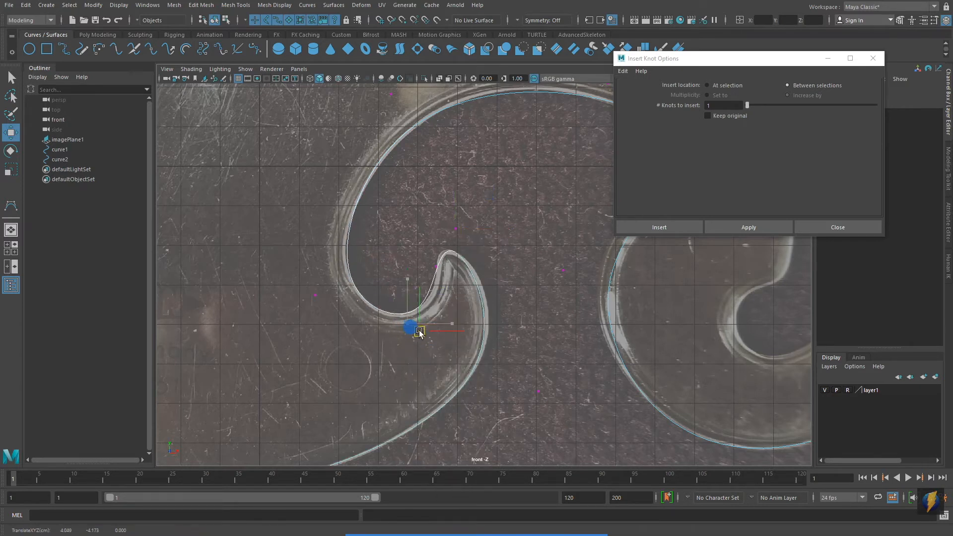
{"action": "left_click_drag", "start_coordinate": [302, 273], "coordinate": [316, 294]}
Adjust the control vertices around the large inner arc beside the hook to follow the image edge.
{"action": "middle_click_drag", "start_coordinate": [481, 264], "coordinate": [410, 308], "text": "alt"}
{"action": "middle_click_drag", "start_coordinate": [475, 242], "coordinate": [475, 237], "text": "alt"}
{"action": "mouse_move", "coordinate": [416, 291]}
{"action": "left_mouse_down"}
{"action": "mouse_move", "coordinate": [439, 313]}
{"action": "mouse_move", "coordinate": [416, 296]}
{"action": "left_mouse_up"}
{"action": "left_click_drag", "start_coordinate": [570, 172], "coordinate": [601, 205]}
{"action": "left_click_drag", "start_coordinate": [579, 194], "coordinate": [585, 196]}
{"action": "left_click_drag", "start_coordinate": [458, 110], "coordinate": [462, 119]}
Close the Insert Knot options and return the traced curve to object mode.
{"action": "right_click_drag", "start_coordinate": [525, 203], "coordinate": [338, 196], "text": "alt"}
{"action": "middle_click_drag", "start_coordinate": [338, 195], "coordinate": [500, 232], "text": "alt"}
{"action": "left_click", "coordinate": [873, 58]}
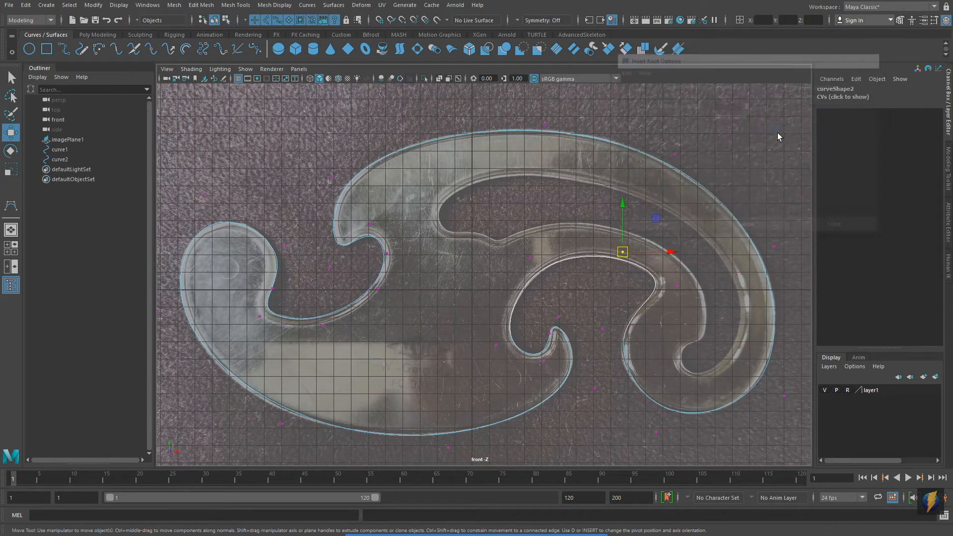
{"action": "right_click_drag", "start_coordinate": [659, 154], "coordinate": [715, 149]}
Hide layer1 so that only the curves are displayed without the reference image.
{"action": "scroll", "coordinate": [559, 261], "scroll_direction": "down", "scroll_amount": 5}
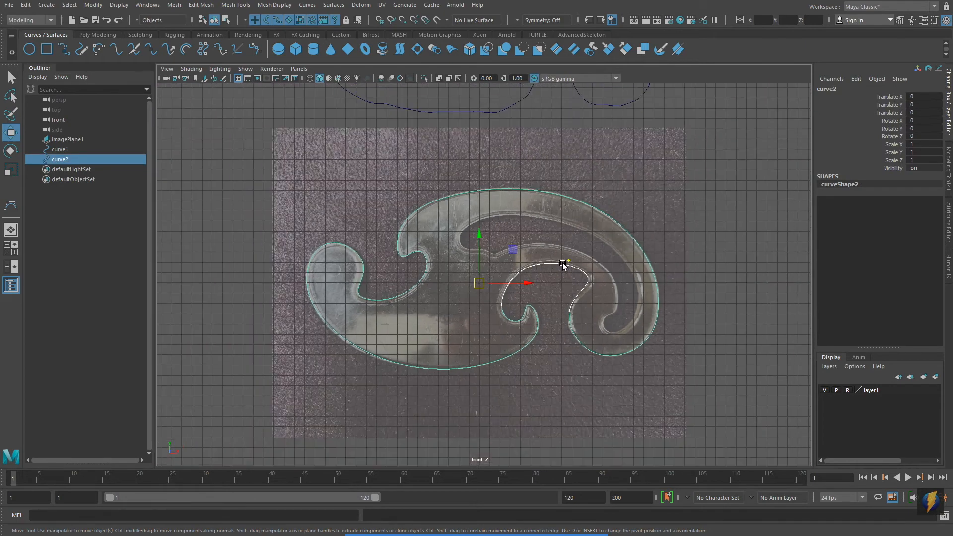
{"action": "middle_click_drag", "start_coordinate": [516, 235], "coordinate": [499, 242], "text": "alt"}
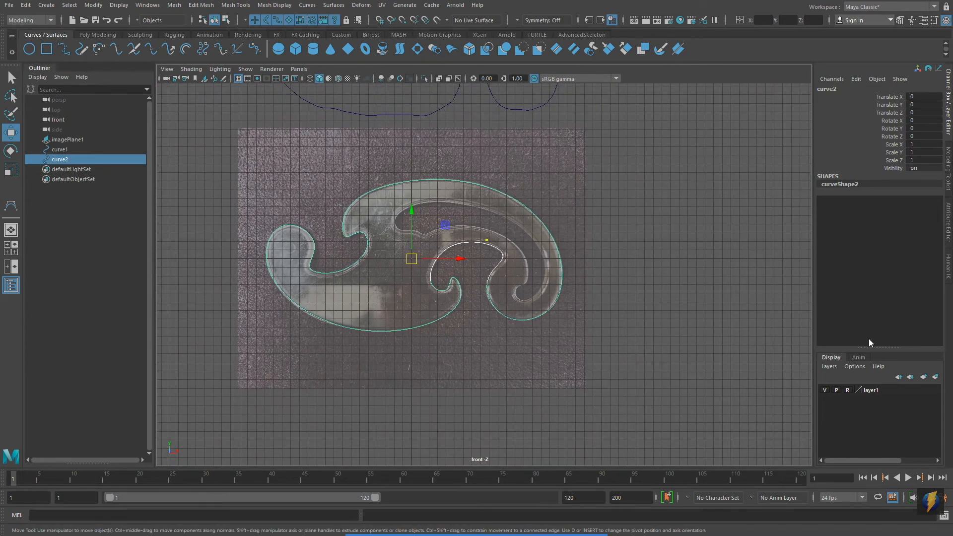
{"action": "middle_click_drag", "start_coordinate": [492, 309], "coordinate": [559, 319], "text": "alt"}
{"action": "scroll", "coordinate": [559, 319], "scroll_direction": "up", "scroll_amount": 1}
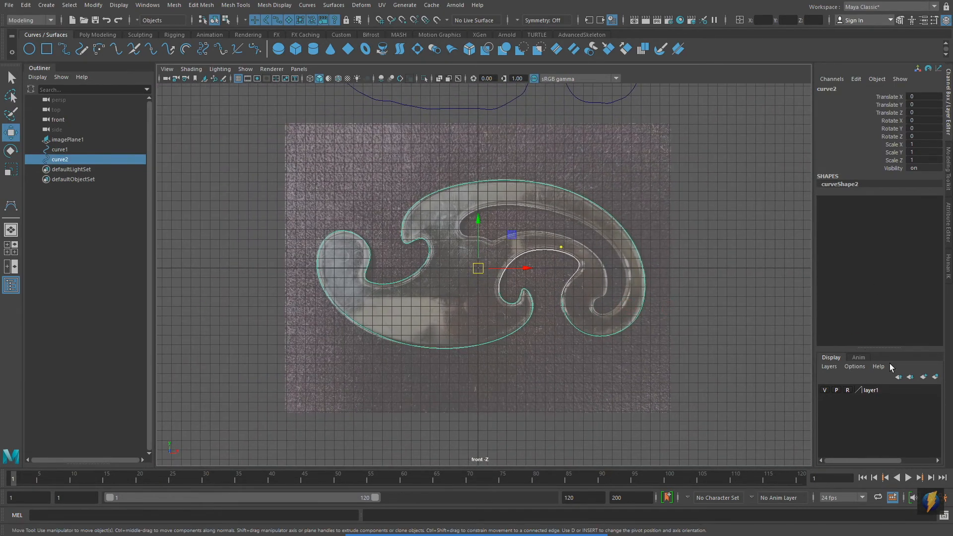
{"action": "left_click", "coordinate": [825, 391]}
Compare the shape of the refined CV curve with the first traced curve above it, and look over the available curve tools.
{"action": "scroll", "coordinate": [487, 273], "scroll_direction": "up", "scroll_amount": 2}
{"action": "right_click_drag", "start_coordinate": [486, 273], "coordinate": [490, 270], "text": "alt"}
{"action": "left_click", "coordinate": [666, 163]}
{"action": "middle_click_drag", "start_coordinate": [478, 241], "coordinate": [474, 259], "text": "alt"}
{"action": "right_click_drag", "start_coordinate": [474, 259], "coordinate": [532, 227], "text": "alt"}
{"action": "left_click", "coordinate": [723, 250]}
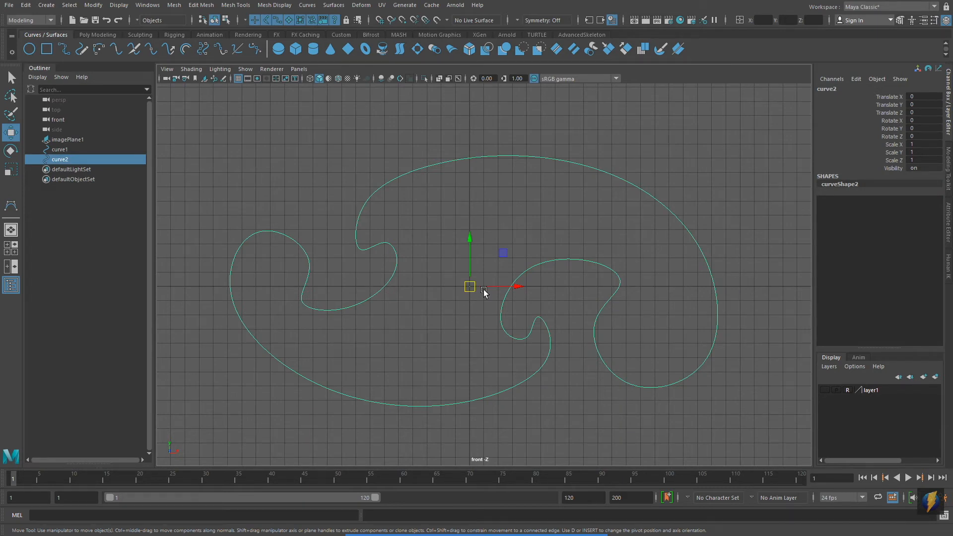
{"action": "right_click_drag", "start_coordinate": [693, 238], "coordinate": [415, 220], "text": "alt"}
{"action": "middle_click_drag", "start_coordinate": [652, 192], "coordinate": [644, 297], "text": "alt"}
{"action": "right_click_drag", "start_coordinate": [644, 297], "coordinate": [583, 253], "text": "alt"}
{"action": "middle_click_drag", "start_coordinate": [584, 253], "coordinate": [604, 257], "text": "alt"}
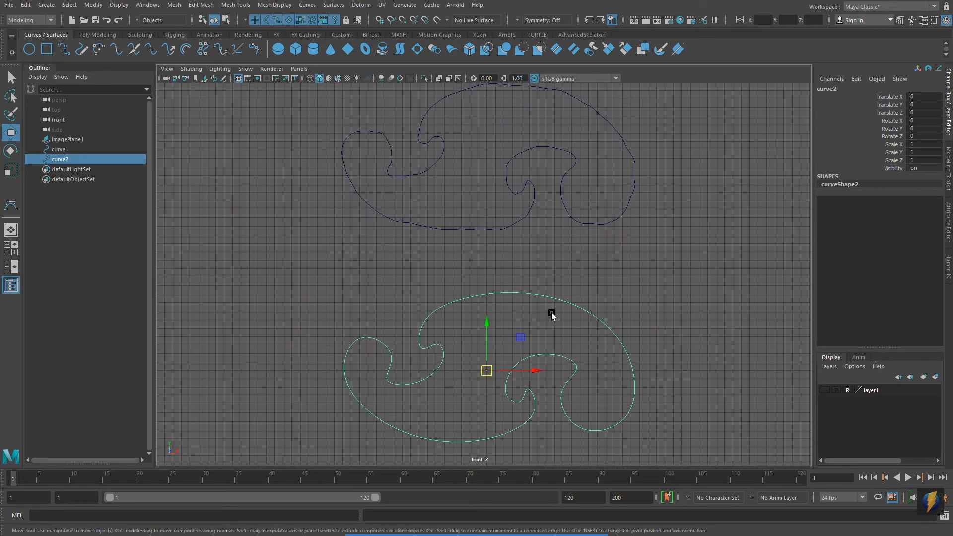
{"action": "middle_click_drag", "start_coordinate": [578, 299], "coordinate": [571, 284], "text": "alt"}
{"action": "left_click", "coordinate": [530, 263]}
{"action": "left_click_drag", "start_coordinate": [494, 252], "coordinate": [529, 304]}
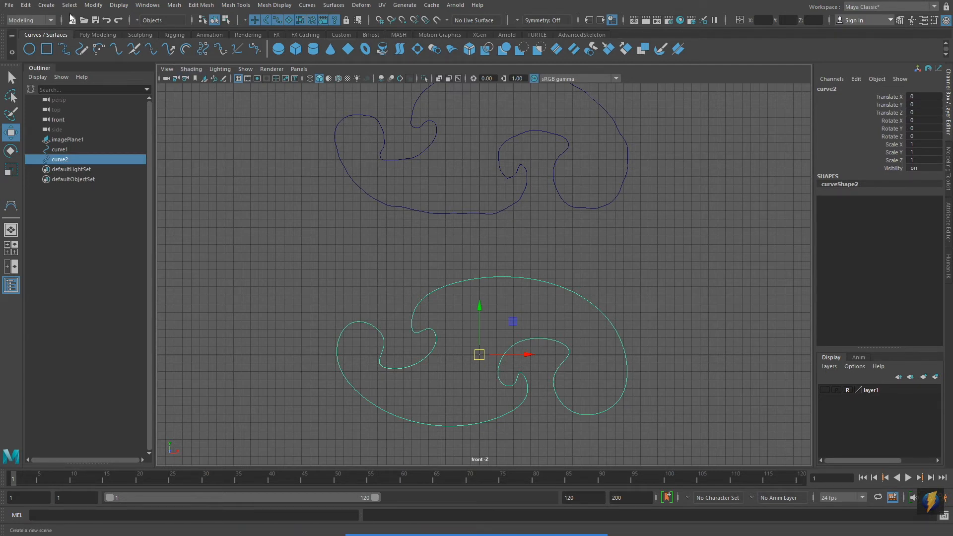
{"action": "left_click", "coordinate": [46, 5]}
{"action": "mouse_move", "coordinate": [85, 79]}
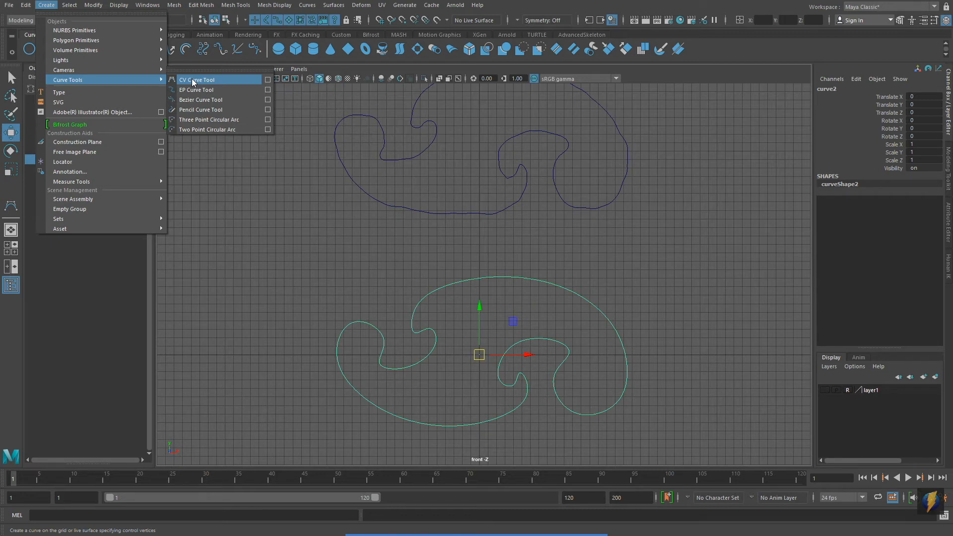
Display the control vertices of both traced curves and compare how many points each uses and where they lie.
{"action": "left_click_drag", "start_coordinate": [438, 186], "coordinate": [466, 231]}
{"action": "middle_click_drag", "start_coordinate": [533, 220], "coordinate": [540, 281], "text": "alt"}
{"action": "middle_click_drag", "start_coordinate": [601, 250], "coordinate": [592, 221], "text": "alt"}
{"action": "right_click_drag", "start_coordinate": [521, 210], "coordinate": [494, 204]}
{"action": "left_click", "coordinate": [368, 274]}
{"action": "scroll", "coordinate": [480, 269], "scroll_direction": "up", "scroll_amount": 1}
{"action": "middle_click_drag", "start_coordinate": [496, 272], "coordinate": [488, 247], "text": "alt"}
{"action": "left_click_drag", "start_coordinate": [496, 274], "coordinate": [530, 303]}
{"action": "right_click", "coordinate": [530, 301]}
{"action": "right_click_drag", "start_coordinate": [530, 301], "coordinate": [469, 281]}
{"action": "scroll", "coordinate": [586, 309], "scroll_direction": "down", "scroll_amount": 1}
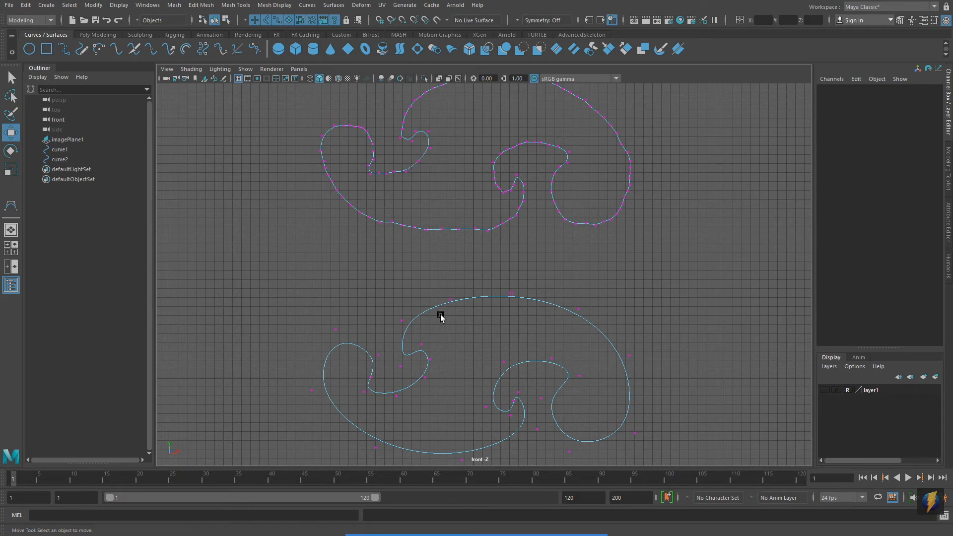
{"action": "scroll", "coordinate": [590, 352], "scroll_direction": "down", "scroll_amount": 1}
{"action": "scroll", "coordinate": [590, 351], "scroll_direction": "down", "scroll_amount": 1}
{"action": "scroll", "coordinate": [592, 305], "scroll_direction": "down", "scroll_amount": 1}
Return to object mode and select both traced curves together.
{"action": "right_click_drag", "start_coordinate": [571, 233], "coordinate": [624, 220]}
{"action": "left_click", "coordinate": [639, 290]}
{"action": "middle_click_drag", "start_coordinate": [634, 302], "coordinate": [526, 311], "text": "alt"}
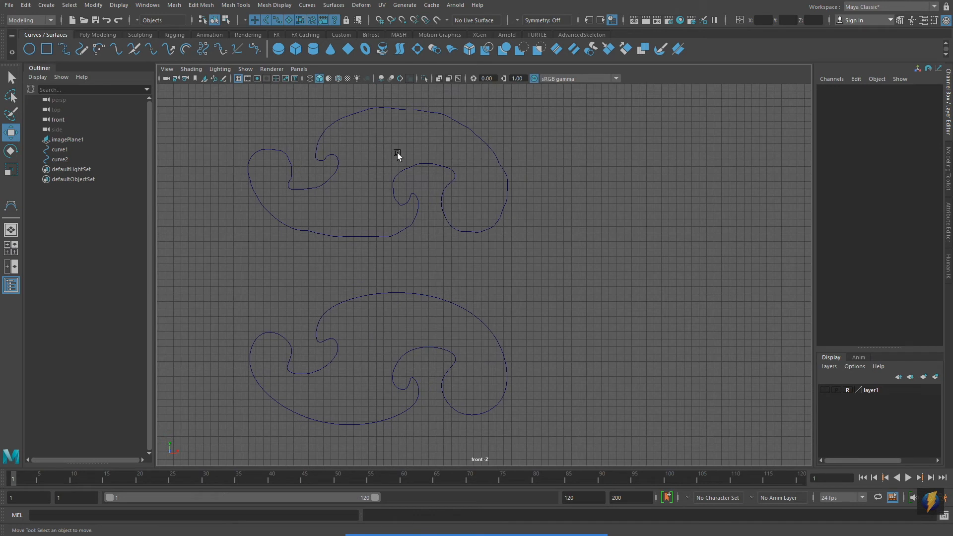
{"action": "left_click_drag", "start_coordinate": [379, 241], "coordinate": [648, 322]}
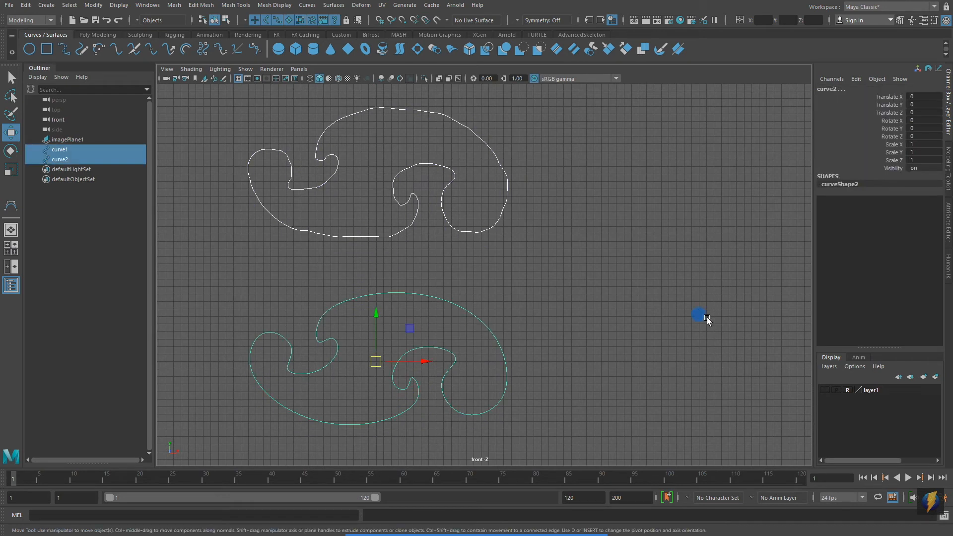
Select only the lower refined curve and examine its spans, form and degree in its shape attributes.
{"action": "left_click", "coordinate": [566, 310]}
{"action": "left_click_drag", "start_coordinate": [379, 273], "coordinate": [412, 323]}
{"action": "middle_click_drag", "start_coordinate": [499, 337], "coordinate": [499, 333], "text": "alt"}
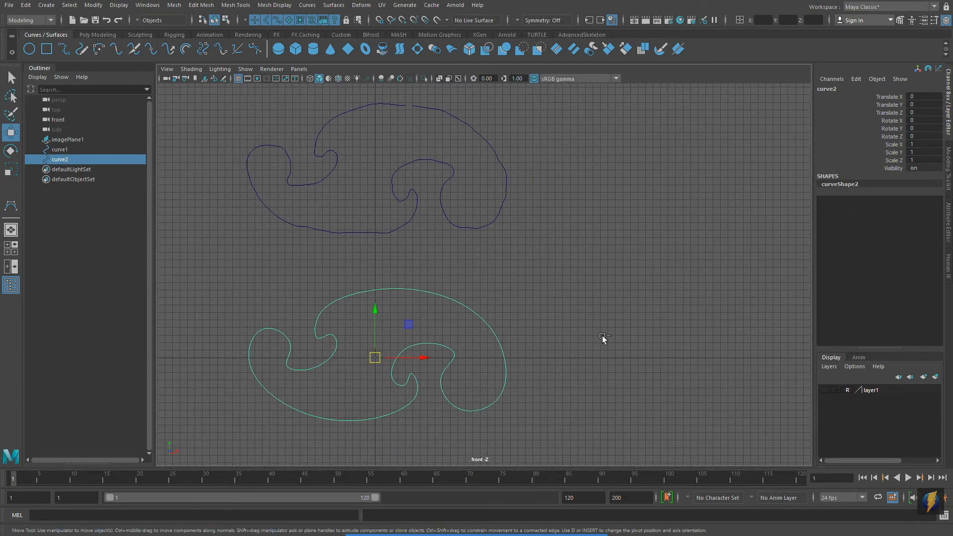
{"action": "left_click", "coordinate": [950, 217]}
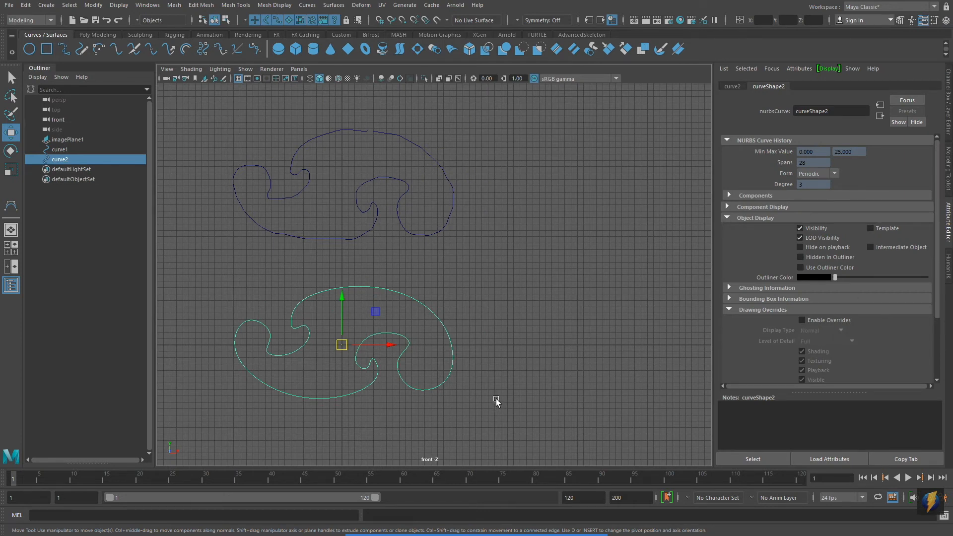
{"action": "mouse_move", "coordinate": [513, 523]}
{"action": "left_click", "coordinate": [513, 523]}
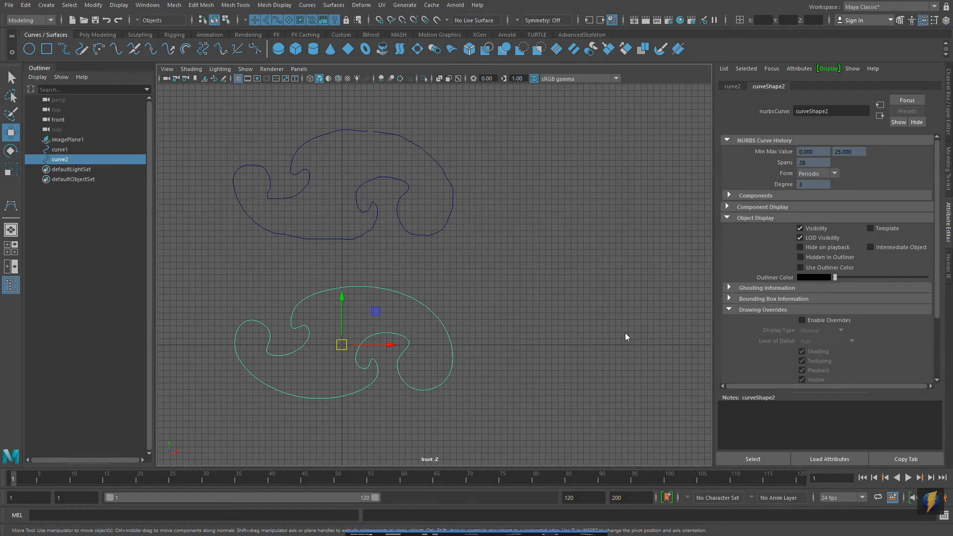
{"action": "mouse_move", "coordinate": [586, 353]}
{"action": "left_mouse_down"}
{"action": "mouse_move", "coordinate": [696, 266]}
{"action": "mouse_move", "coordinate": [776, 179]}
{"action": "mouse_move", "coordinate": [798, 191]}
{"action": "left_mouse_up"}
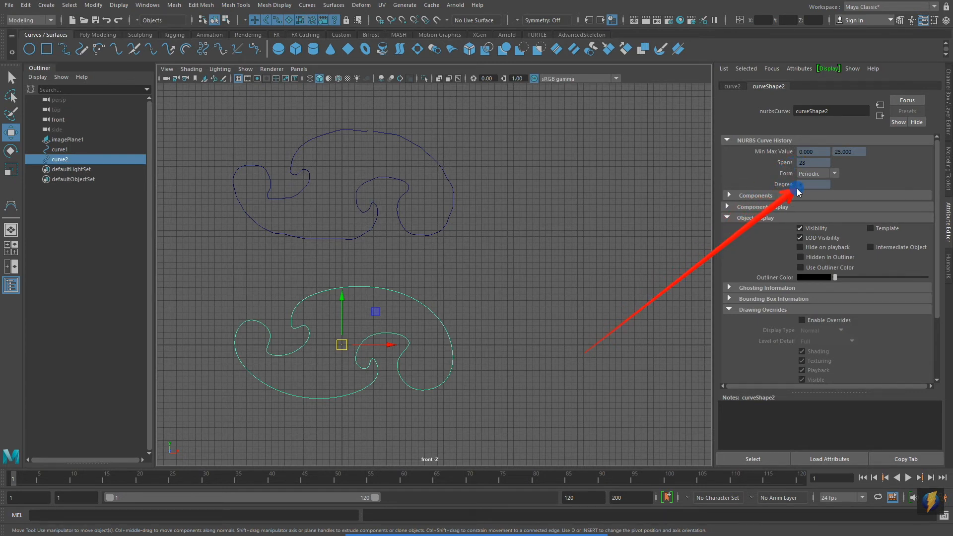
Compare the spans and form of the upper traced curve with those of the lower refined curve.
{"action": "middle_click_drag", "start_coordinate": [429, 229], "coordinate": [443, 231], "text": "alt"}
{"action": "left_click_drag", "start_coordinate": [382, 165], "coordinate": [394, 196]}
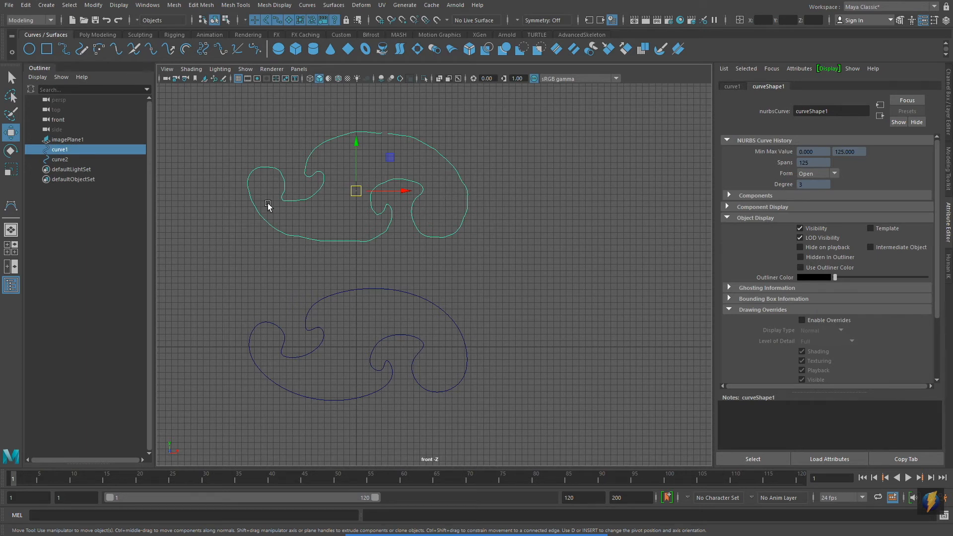
{"action": "middle_click_drag", "start_coordinate": [406, 243], "coordinate": [449, 268], "text": "alt"}
{"action": "left_click_drag", "start_coordinate": [427, 308], "coordinate": [628, 346]}
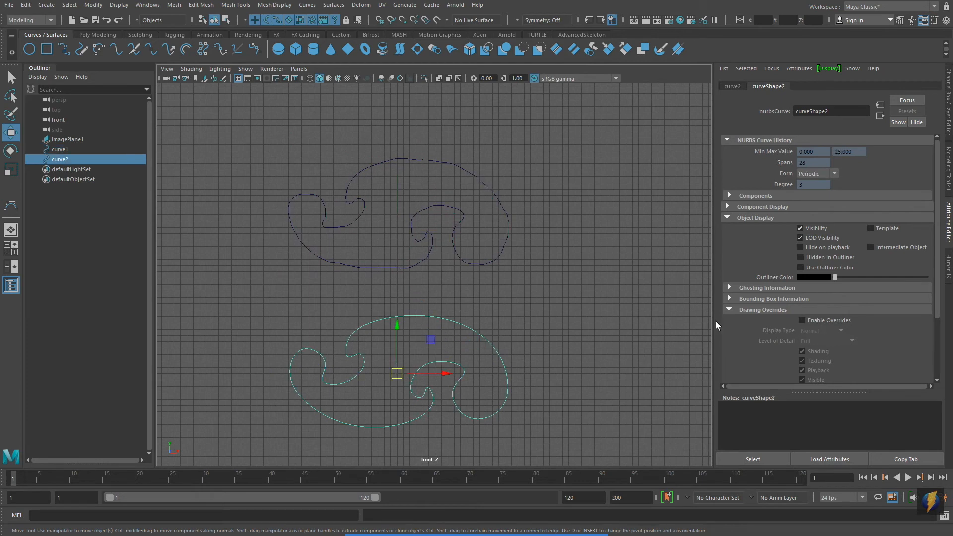
{"action": "left_click", "coordinate": [463, 229]}
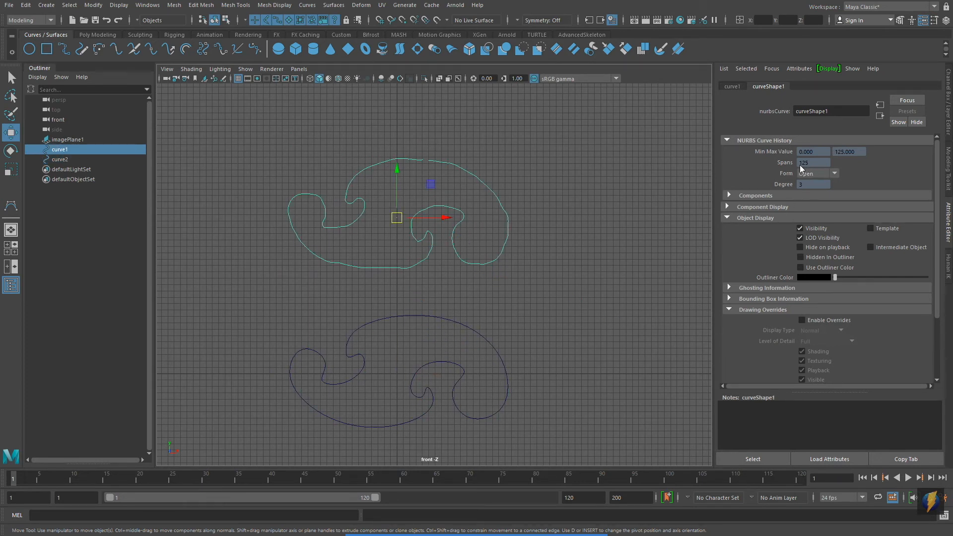
{"action": "middle_click_drag", "start_coordinate": [548, 241], "coordinate": [542, 235], "text": "alt"}
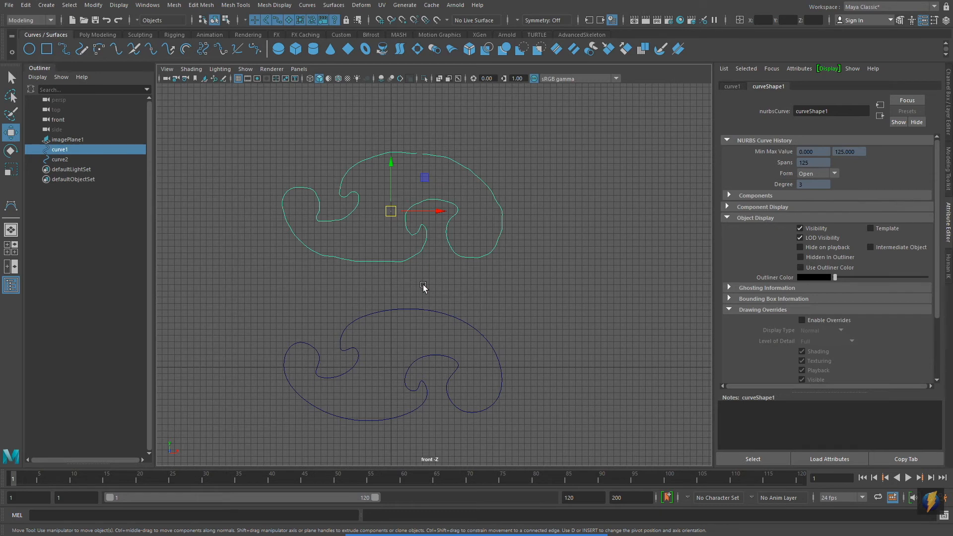
Open the Rebuild Curve options for the upper curve and reset the settings to their defaults.
{"action": "left_click", "coordinate": [311, 5]}
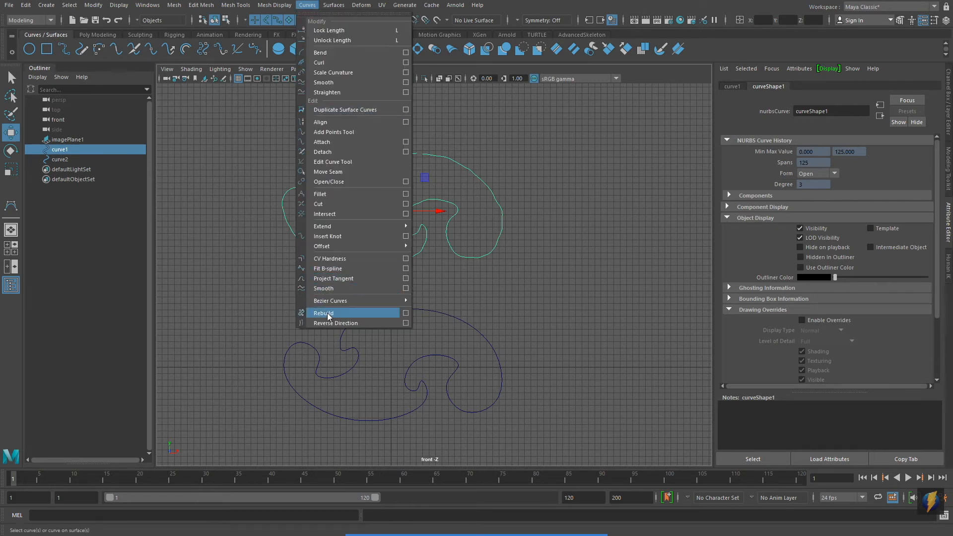
{"action": "left_click", "coordinate": [406, 314]}
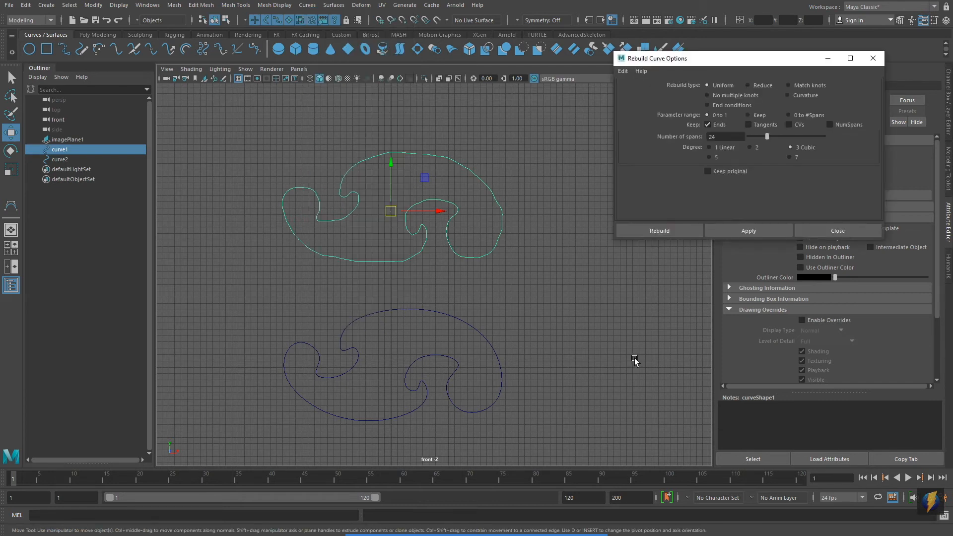
{"action": "middle_click_drag", "start_coordinate": [530, 263], "coordinate": [502, 263], "text": "alt"}
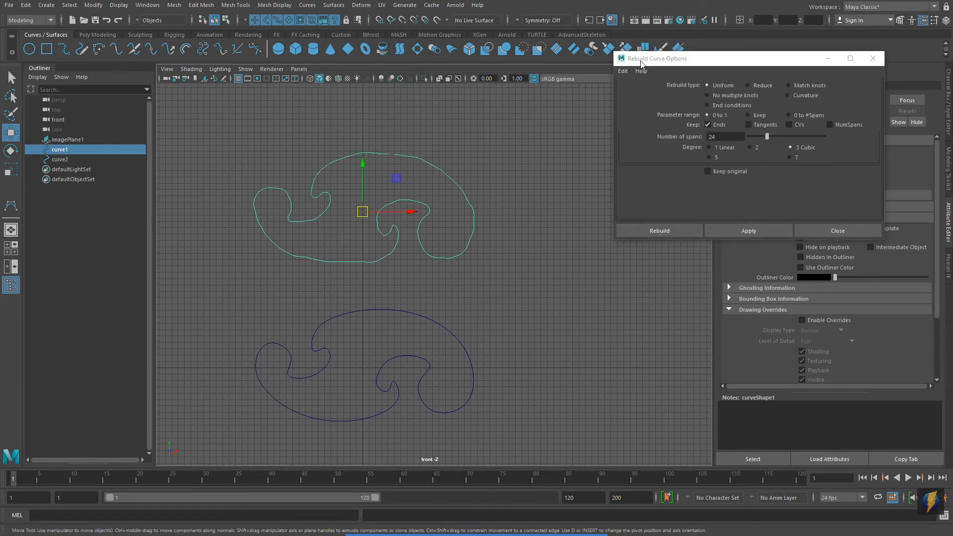
{"action": "left_click", "coordinate": [622, 71]}
{"action": "left_click", "coordinate": [638, 93]}
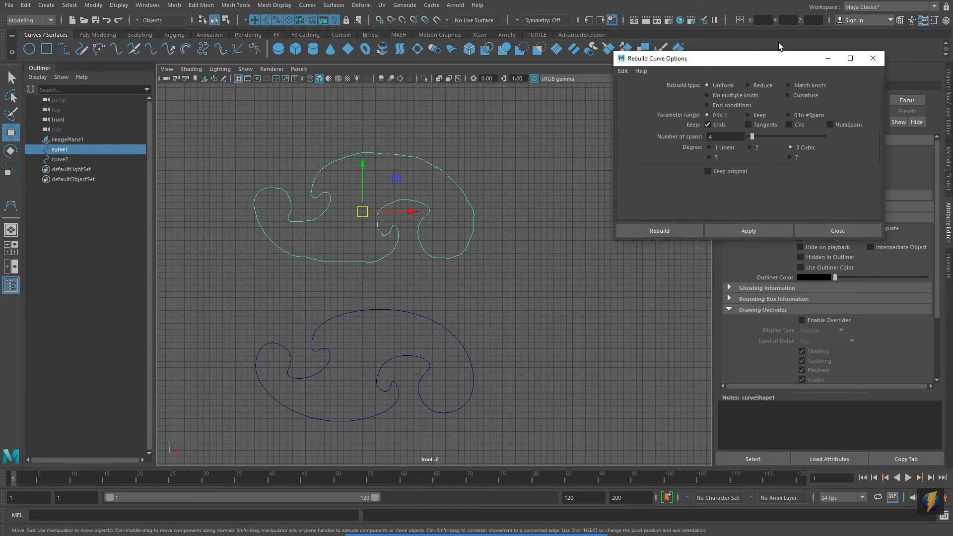
{"action": "left_click_drag", "start_coordinate": [754, 62], "coordinate": [699, 105]}
{"action": "mouse_move", "coordinate": [489, 223]}
{"action": "middle_mouse_down", "text": "alt"}
{"action": "mouse_move", "coordinate": [475, 264]}
{"action": "mouse_move", "coordinate": [478, 220]}
{"action": "middle_mouse_up", "text": "alt"}
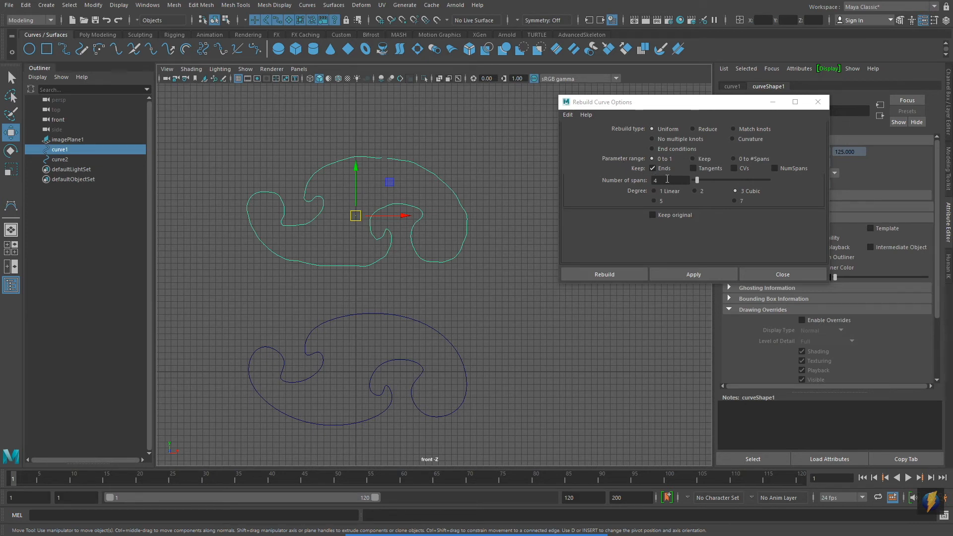
Try rebuilding the upper curve as a uniform cubic with 4 spans, and undo it.
{"action": "left_click", "coordinate": [683, 273]}
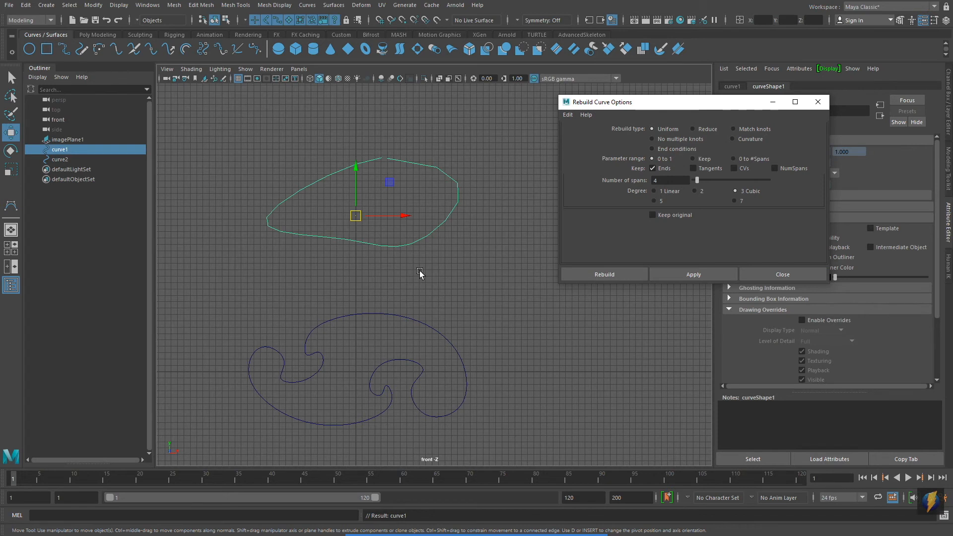
{"action": "middle_click", "coordinate": [487, 274]}
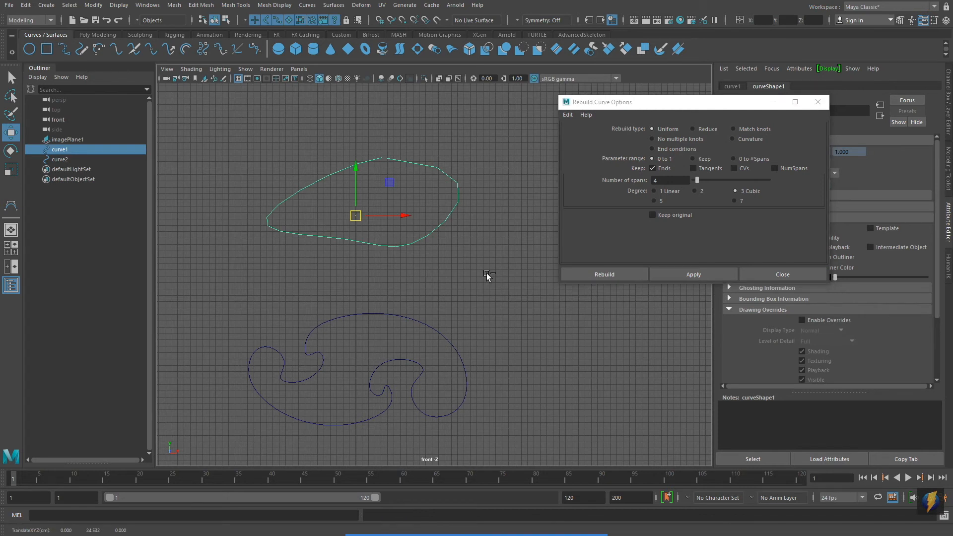
{"action": "key", "text": "ctrl+z"}
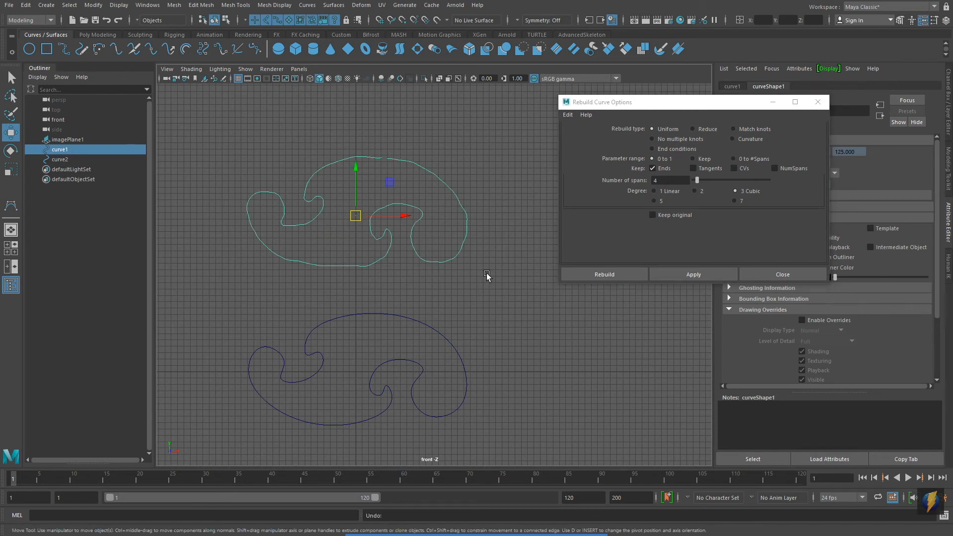
Try rebuilding the upper curve with the number of spans set to 12, and undo it.
{"action": "middle_click_drag", "start_coordinate": [483, 280], "coordinate": [496, 270], "text": "alt"}
{"action": "double_click", "coordinate": [662, 181]}
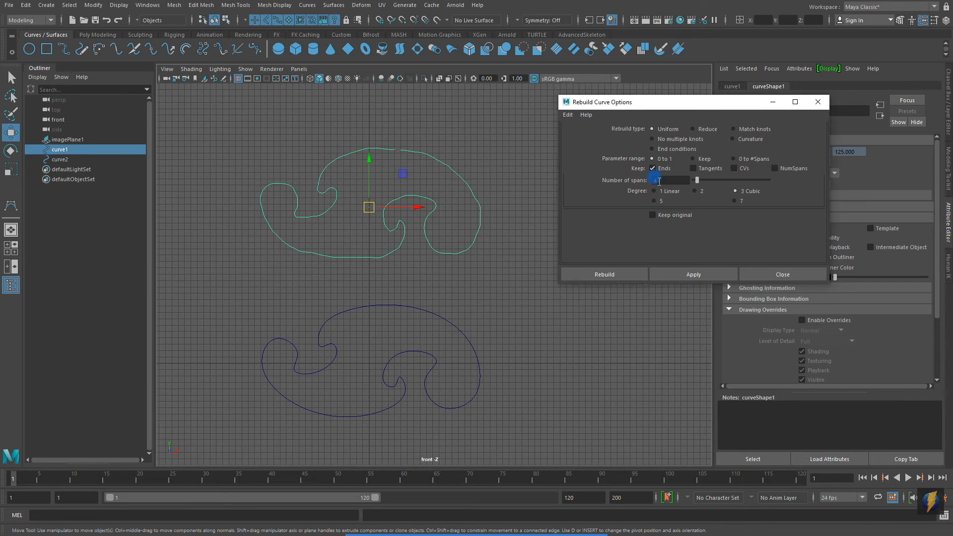
{"action": "type", "text": "12"}
{"action": "left_click", "coordinate": [710, 272]}
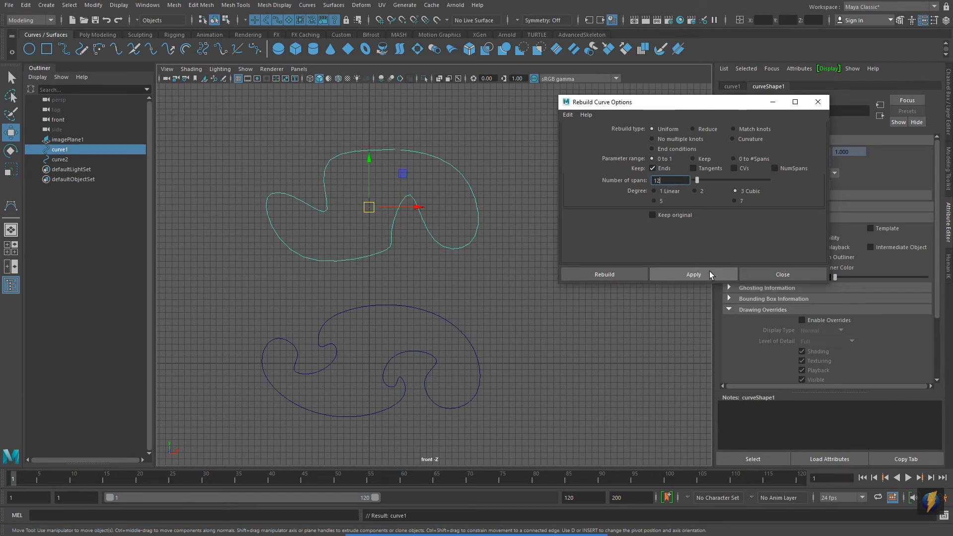
{"action": "middle_click", "coordinate": [557, 336]}
{"action": "key", "text": "ctrl+z"}
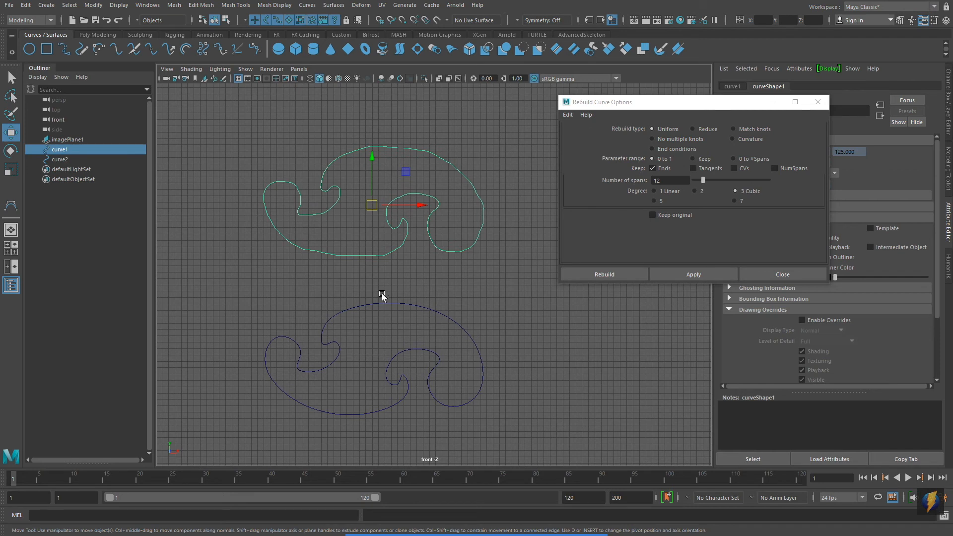
Rebuild the upper curve with the number of spans set to 28 and close the rebuild options.
{"action": "double_click", "coordinate": [669, 180]}
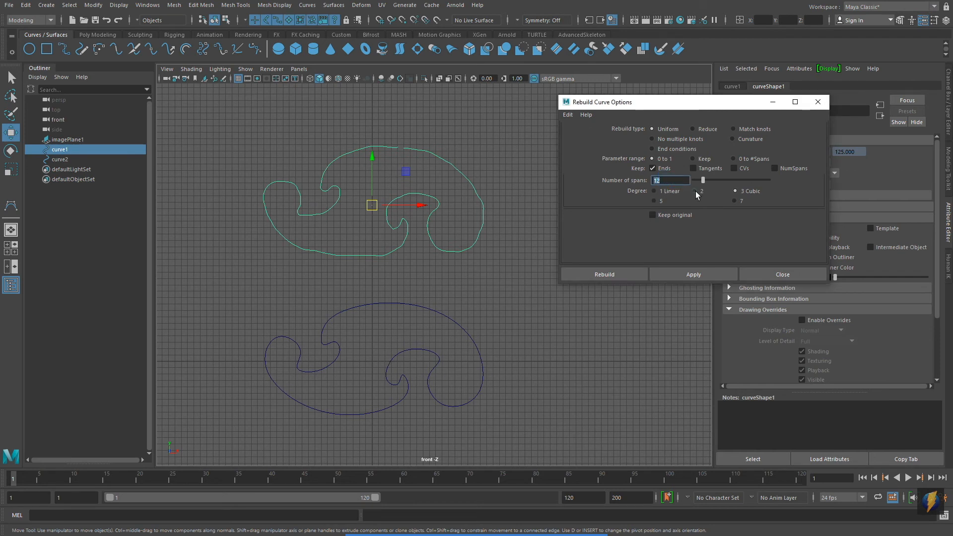
{"action": "type", "text": "28"}
{"action": "left_click", "coordinate": [678, 273]}
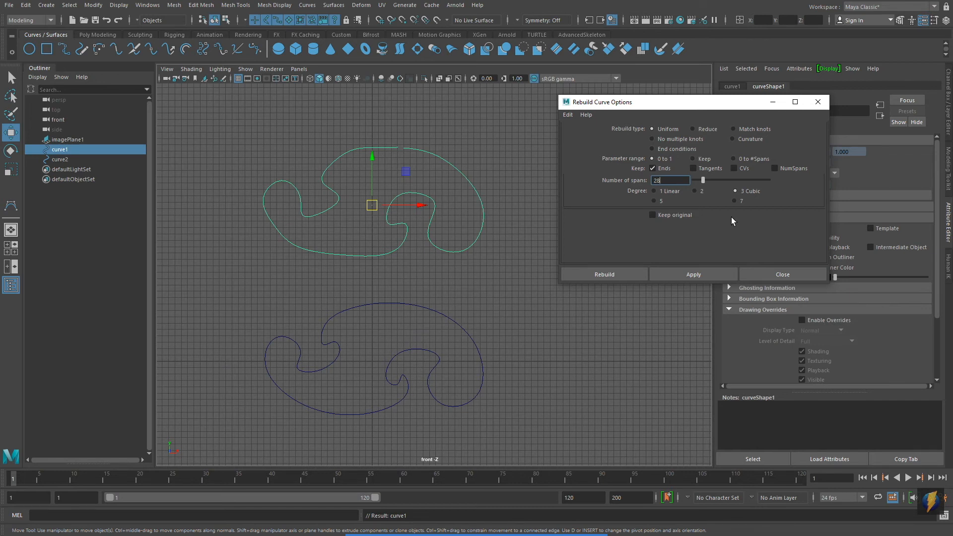
{"action": "left_click", "coordinate": [818, 102]}
{"action": "middle_click_drag", "start_coordinate": [477, 308], "coordinate": [605, 279], "text": "alt"}
{"action": "right_click_drag", "start_coordinate": [606, 278], "coordinate": [597, 274], "text": "alt"}
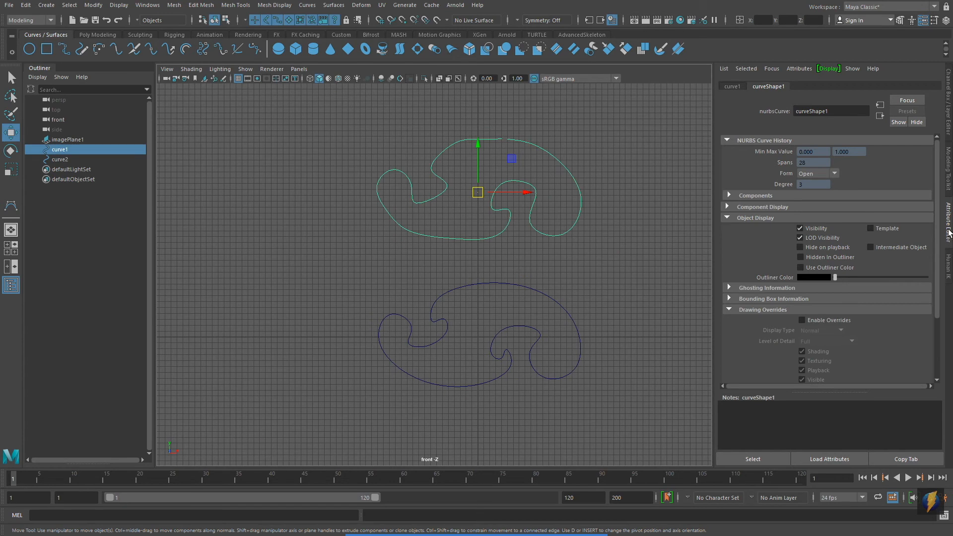
Show layer1 with the reference image and move the refined curve2 aside to about -40.5 in X.
{"action": "left_click", "coordinate": [949, 142]}
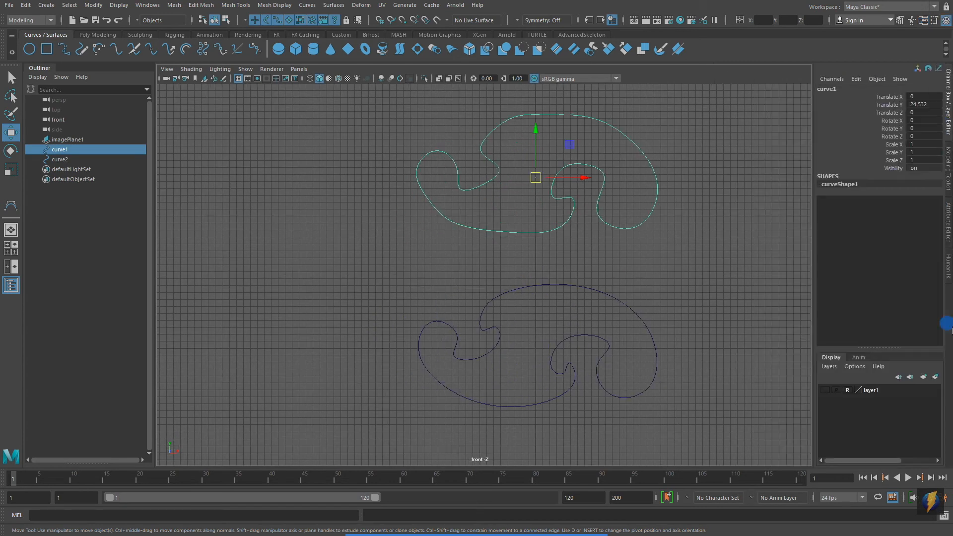
{"action": "left_click", "coordinate": [825, 390]}
{"action": "middle_click_drag", "start_coordinate": [583, 298], "coordinate": [529, 281], "text": "alt"}
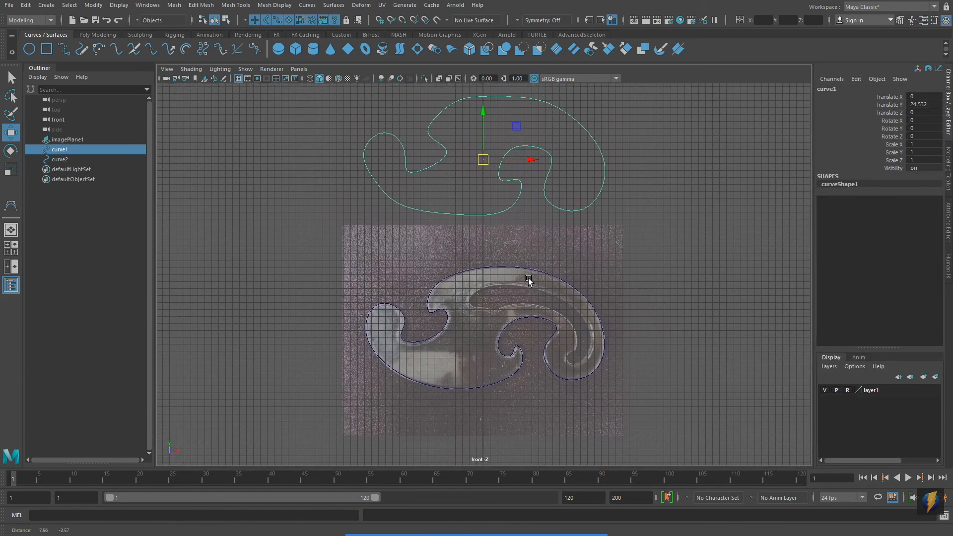
{"action": "right_click_drag", "start_coordinate": [528, 280], "coordinate": [528, 292], "text": "alt"}
{"action": "left_click", "coordinate": [530, 285]}
{"action": "left_click_drag", "start_coordinate": [534, 338], "coordinate": [232, 335]}
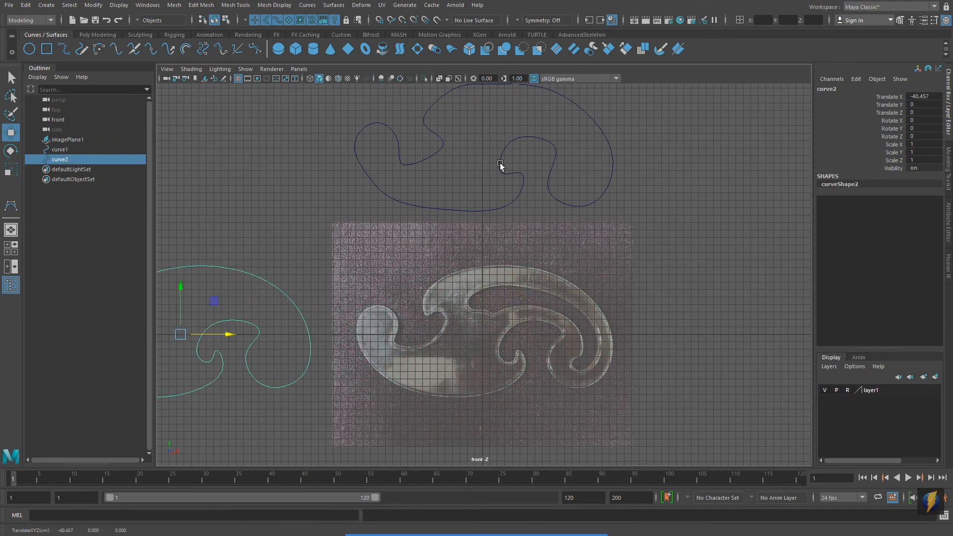
Set the rebuilt curve1's Translate Y to 0 to place it over the reference image.
{"action": "left_click", "coordinate": [501, 166]}
{"action": "left_click", "coordinate": [924, 104]}
{"action": "type", "text": "0"}
{"action": "key", "text": "Return"}
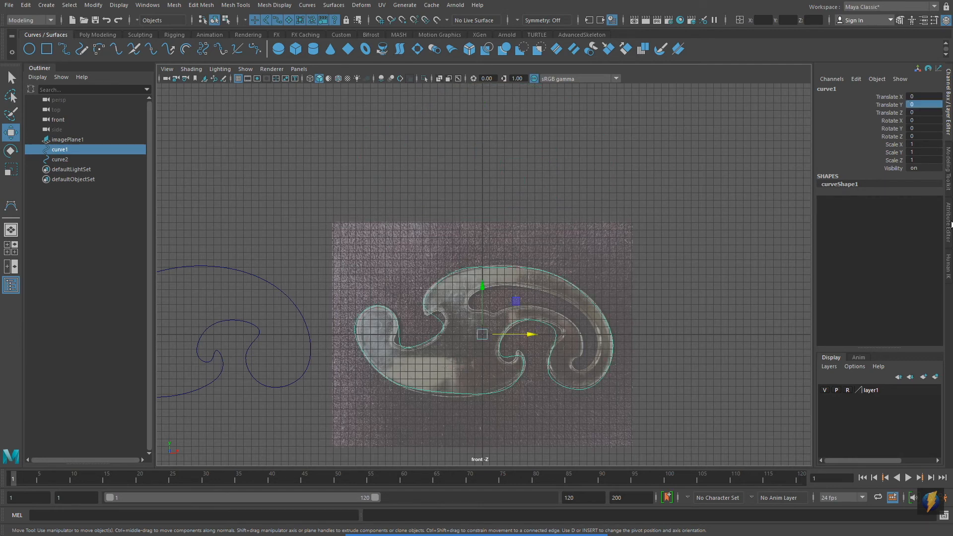
Examine how closely the rebuilt curve follows the French curve's outline in the reference image.
{"action": "scroll", "coordinate": [624, 230], "scroll_direction": "up", "scroll_amount": 5}
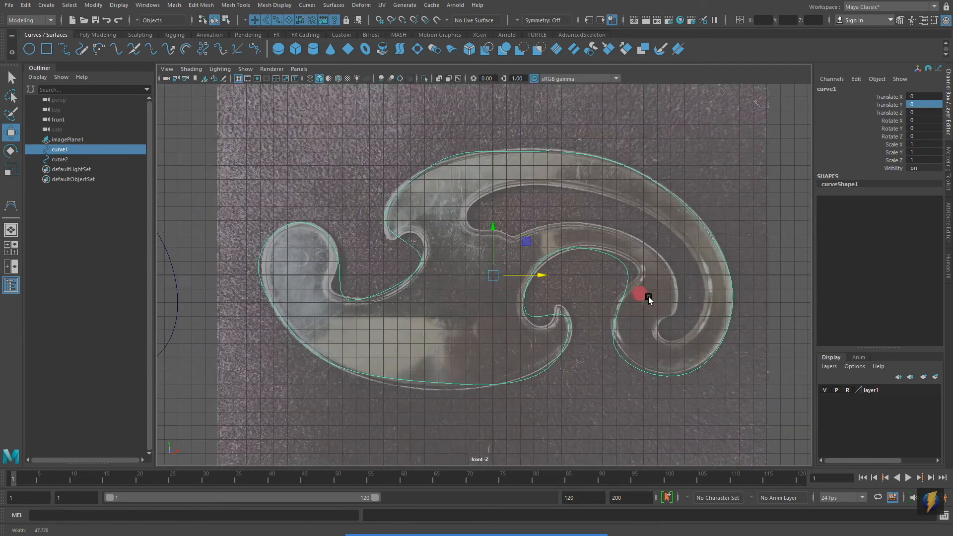
{"action": "middle_click_drag", "start_coordinate": [496, 164], "coordinate": [478, 200], "text": "alt"}
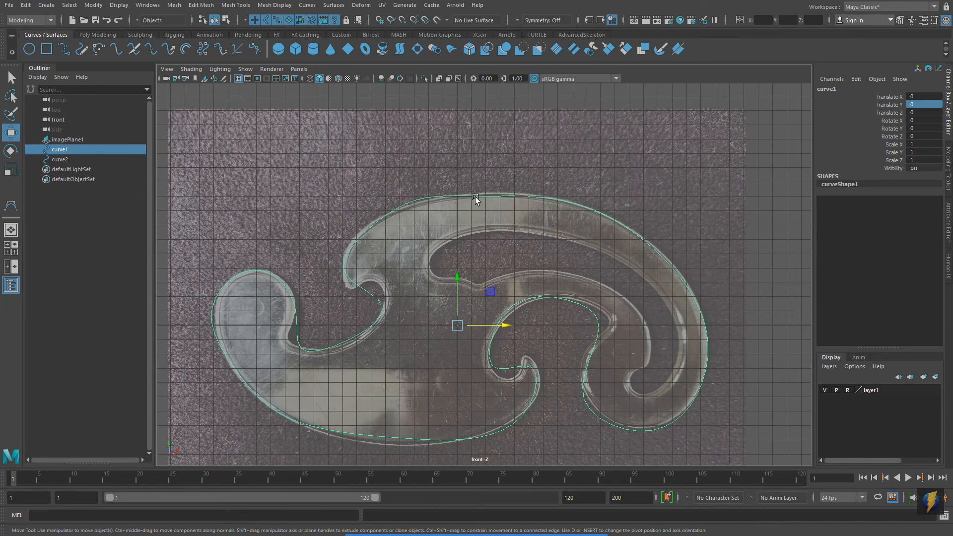
{"action": "right_click", "coordinate": [476, 195]}
{"action": "mouse_move", "coordinate": [475, 195]}
{"action": "right_mouse_down"}
{"action": "mouse_move", "coordinate": [444, 196]}
{"action": "mouse_move", "coordinate": [480, 197]}
{"action": "right_mouse_up"}
{"action": "right_click_drag", "start_coordinate": [591, 258], "coordinate": [140, 231], "text": "alt"}
{"action": "middle_click_drag", "start_coordinate": [250, 230], "coordinate": [385, 231], "text": "alt"}
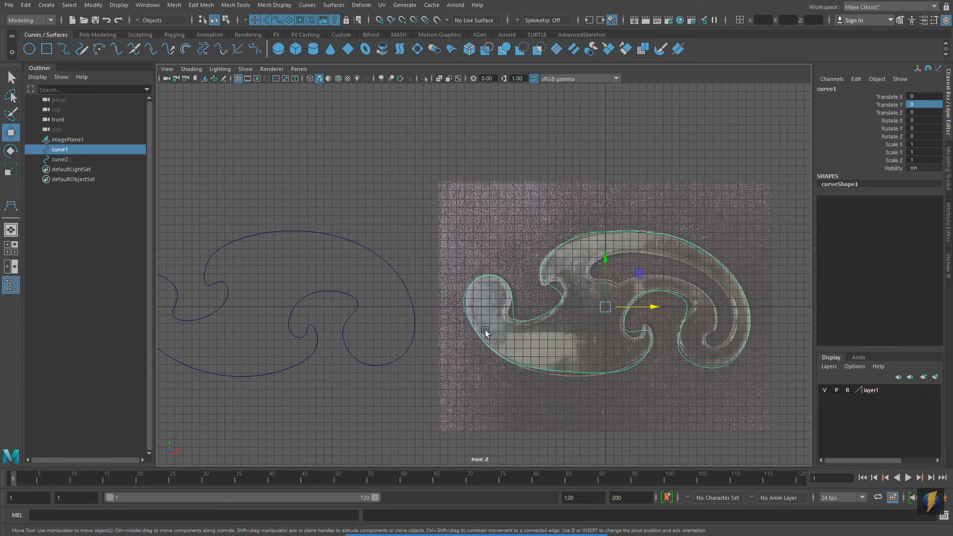
{"action": "middle_click_drag", "start_coordinate": [608, 311], "coordinate": [438, 290], "text": "alt"}
{"action": "right_click_drag", "start_coordinate": [439, 290], "coordinate": [563, 320], "text": "alt"}
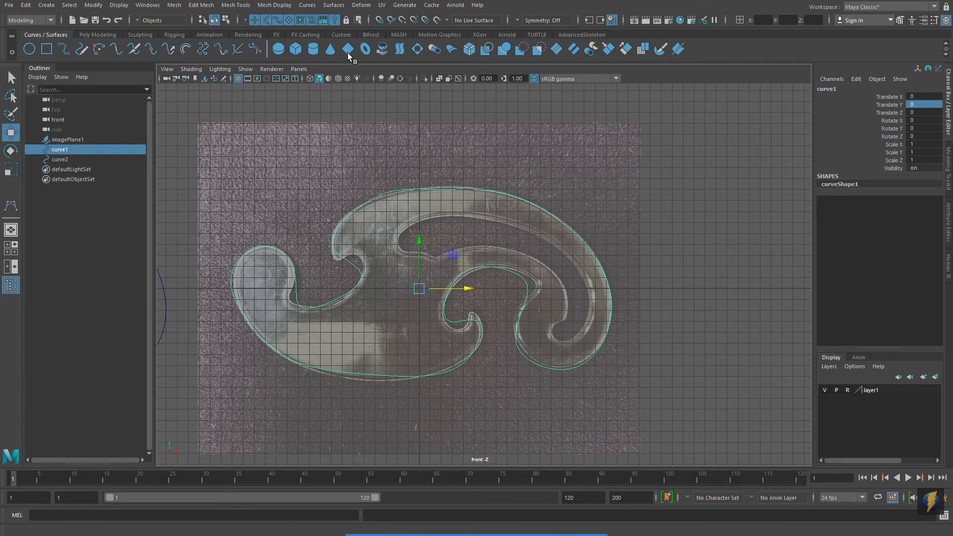
Close the rebuilt curve with Open/Close and switch to editing its control vertices.
{"action": "left_click", "coordinate": [313, 5]}
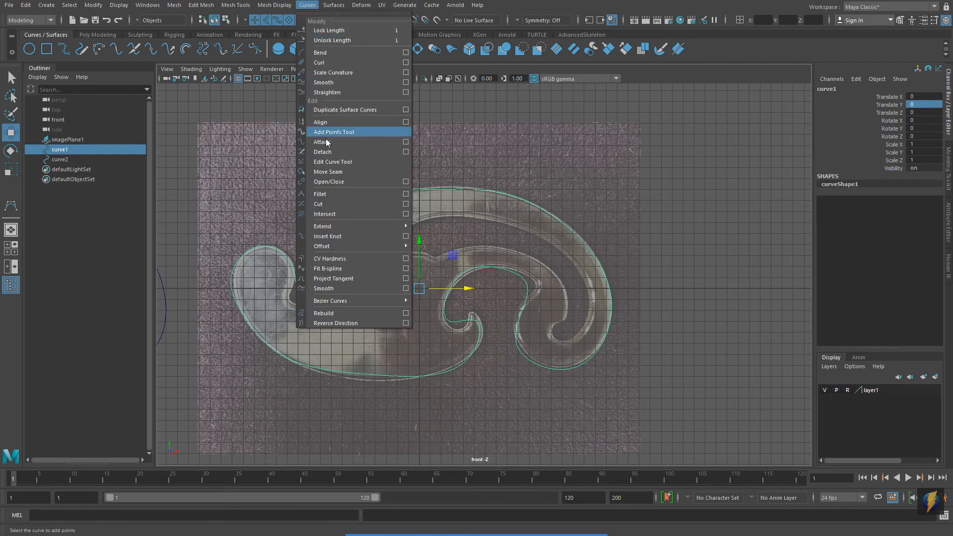
{"action": "left_click", "coordinate": [329, 181]}
{"action": "right_click_drag", "start_coordinate": [495, 248], "coordinate": [494, 172], "text": "alt"}
{"action": "right_click_drag", "start_coordinate": [543, 239], "coordinate": [571, 234], "text": "alt"}
Reposition the control vertices around the upper-left arc, its pointed tip and the rounded left lobe to fit the image.
{"action": "left_click", "coordinate": [394, 172]}
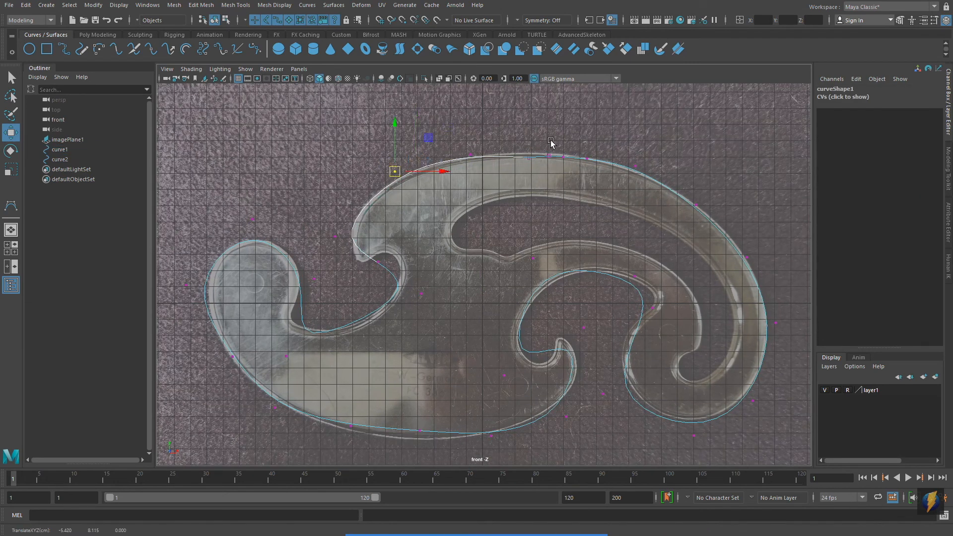
{"action": "middle_click_drag", "start_coordinate": [552, 143], "coordinate": [623, 130], "text": "alt"}
{"action": "left_click", "coordinate": [416, 218]}
{"action": "left_click_drag", "start_coordinate": [416, 218], "coordinate": [402, 228]}
{"action": "left_click", "coordinate": [449, 247]}
{"action": "left_click_drag", "start_coordinate": [450, 247], "coordinate": [471, 245]}
{"action": "left_click_drag", "start_coordinate": [494, 279], "coordinate": [480, 289]}
{"action": "left_click_drag", "start_coordinate": [357, 342], "coordinate": [396, 329]}
{"action": "left_click_drag", "start_coordinate": [386, 264], "coordinate": [380, 258]}
{"action": "left_click_drag", "start_coordinate": [324, 205], "coordinate": [321, 205]}
Move the control vertices along the lower-left side and bottom edge onto the French curve's outline.
{"action": "middle_click_drag", "start_coordinate": [293, 261], "coordinate": [360, 215], "text": "alt"}
{"action": "left_click_drag", "start_coordinate": [371, 297], "coordinate": [371, 299]}
{"action": "left_click_drag", "start_coordinate": [414, 346], "coordinate": [418, 348]}
{"action": "left_click_drag", "start_coordinate": [474, 392], "coordinate": [491, 371]}
{"action": "left_click_drag", "start_coordinate": [559, 370], "coordinate": [559, 378]}
Adjust the control vertices around the small lower hook in the middle to follow the image.
{"action": "middle_click_drag", "start_coordinate": [705, 293], "coordinate": [524, 283], "text": "alt"}
{"action": "right_click_drag", "start_coordinate": [524, 283], "coordinate": [571, 271], "text": "alt"}
{"action": "left_click_drag", "start_coordinate": [544, 232], "coordinate": [576, 271]}
{"action": "middle_click_drag", "start_coordinate": [610, 292], "coordinate": [624, 289]}
{"action": "left_click", "coordinate": [536, 368]}
{"action": "left_click_drag", "start_coordinate": [536, 368], "coordinate": [539, 360]}
{"action": "key", "text": "Right"}
{"action": "left_click", "coordinate": [454, 314]}
{"action": "left_click_drag", "start_coordinate": [454, 313], "coordinate": [455, 315]}
Adjust the control vertices along the inner right arc, its notch and the right lobe to match the image.
{"action": "left_click", "coordinate": [493, 159]}
{"action": "left_click_drag", "start_coordinate": [492, 160], "coordinate": [495, 168]}
{"action": "left_click_drag", "start_coordinate": [626, 184], "coordinate": [645, 179]}
{"action": "left_click", "coordinate": [649, 224]}
{"action": "left_click_drag", "start_coordinate": [649, 225], "coordinate": [662, 225]}
{"action": "left_click", "coordinate": [584, 338]}
{"action": "left_click_drag", "start_coordinate": [585, 338], "coordinate": [578, 313]}
{"action": "left_click_drag", "start_coordinate": [704, 393], "coordinate": [696, 391]}
{"action": "left_click", "coordinate": [782, 347]}
Move the control vertices of the top arc vertically onto the French curve's outer edge and shift its upper-left vertex outward.
{"action": "middle_click_drag", "start_coordinate": [804, 278], "coordinate": [654, 361], "text": "alt"}
{"action": "left_click_drag", "start_coordinate": [622, 240], "coordinate": [623, 236]}
{"action": "left_click", "coordinate": [555, 172]}
{"action": "left_click_drag", "start_coordinate": [556, 172], "coordinate": [555, 170]}
{"action": "left_click", "coordinate": [477, 124]}
{"action": "left_click", "coordinate": [537, 174]}
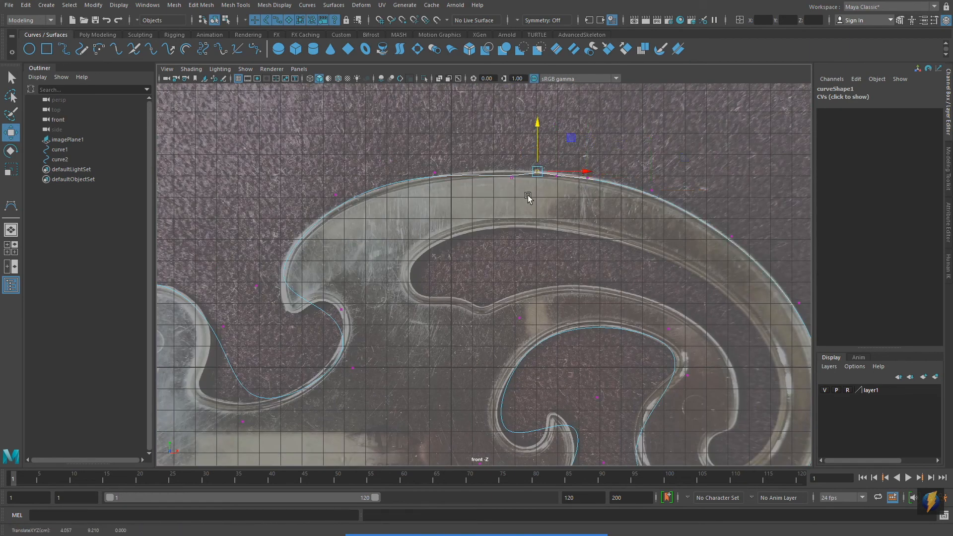
{"action": "left_click", "coordinate": [511, 178]}
{"action": "left_click_drag", "start_coordinate": [512, 131], "coordinate": [512, 125]}
{"action": "left_click", "coordinate": [435, 173]}
{"action": "left_click_drag", "start_coordinate": [431, 143], "coordinate": [430, 147]}
{"action": "left_click", "coordinate": [337, 196]}
{"action": "left_click_drag", "start_coordinate": [336, 195], "coordinate": [307, 212]}
{"action": "left_click", "coordinate": [257, 286]}
Spread the vertices along the top arc sideways, from its upper-left part to the right shoulder.
{"action": "left_click", "coordinate": [435, 175]}
{"action": "left_click_drag", "start_coordinate": [435, 176], "coordinate": [410, 175]}
{"action": "left_click", "coordinate": [511, 173]}
{"action": "left_click_drag", "start_coordinate": [511, 173], "coordinate": [486, 173]}
{"action": "left_click", "coordinate": [588, 178]}
{"action": "left_click_drag", "start_coordinate": [588, 177], "coordinate": [623, 187]}
{"action": "left_click", "coordinate": [652, 190]}
{"action": "left_click_drag", "start_coordinate": [655, 191], "coordinate": [699, 216]}
{"action": "left_click", "coordinate": [732, 237]}
{"action": "left_click_drag", "start_coordinate": [734, 238], "coordinate": [756, 263]}
{"action": "left_click", "coordinate": [623, 186]}
{"action": "left_click", "coordinate": [694, 216]}
Insert a knot on the curve beside the pointed tip of the upper-left arc.
{"action": "middle_click_drag", "start_coordinate": [566, 291], "coordinate": [676, 161], "text": "alt"}
{"action": "middle_click_drag", "start_coordinate": [562, 168], "coordinate": [563, 214], "text": "alt"}
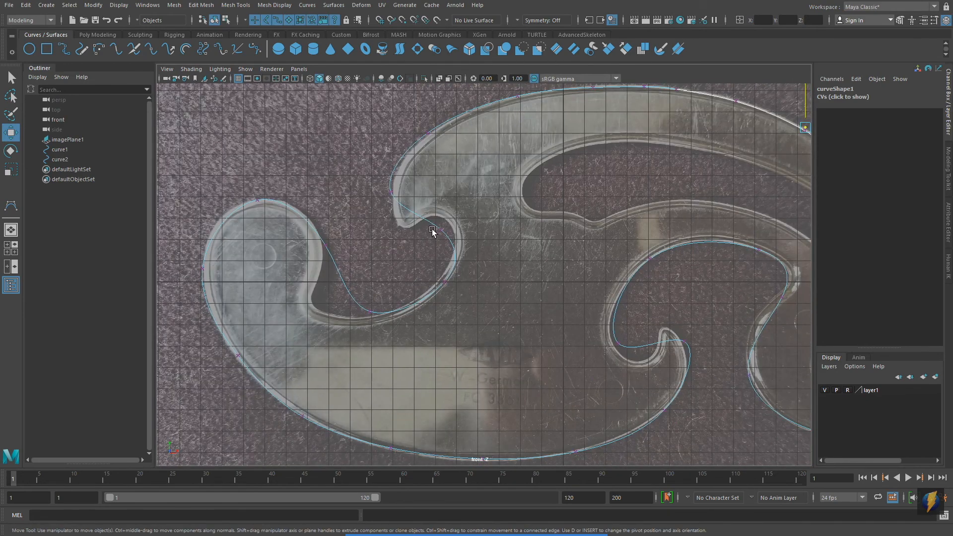
{"action": "right_click_drag", "start_coordinate": [391, 193], "coordinate": [370, 175]}
{"action": "left_click", "coordinate": [418, 214]}
{"action": "middle_click_drag", "start_coordinate": [572, 257], "coordinate": [559, 276], "text": "alt"}
{"action": "right_click_drag", "start_coordinate": [560, 276], "coordinate": [589, 278], "text": "alt"}
{"action": "left_click", "coordinate": [308, 5]}
{"action": "left_click", "coordinate": [340, 235]}
Return to control vertex editing and move the vertices around the upper-left pointed tip to fit the image.
{"action": "right_click_drag", "start_coordinate": [422, 243], "coordinate": [389, 243]}
{"action": "left_click", "coordinate": [355, 203]}
{"action": "left_click_drag", "start_coordinate": [358, 207], "coordinate": [388, 258]}
{"action": "left_click", "coordinate": [404, 229]}
{"action": "left_click_drag", "start_coordinate": [450, 257], "coordinate": [440, 213]}
{"action": "left_click", "coordinate": [355, 219]}
{"action": "left_click_drag", "start_coordinate": [382, 220], "coordinate": [388, 220]}
Move the control vertices along the left hollow's right side and floor to bring the curve onto the plate's edge.
{"action": "left_click", "coordinate": [462, 317]}
{"action": "left_click_drag", "start_coordinate": [462, 317], "coordinate": [470, 308]}
{"action": "left_click", "coordinate": [328, 383]}
{"action": "left_click_drag", "start_coordinate": [363, 383], "coordinate": [348, 384]}
{"action": "left_click_drag", "start_coordinate": [313, 363], "coordinate": [314, 370]}
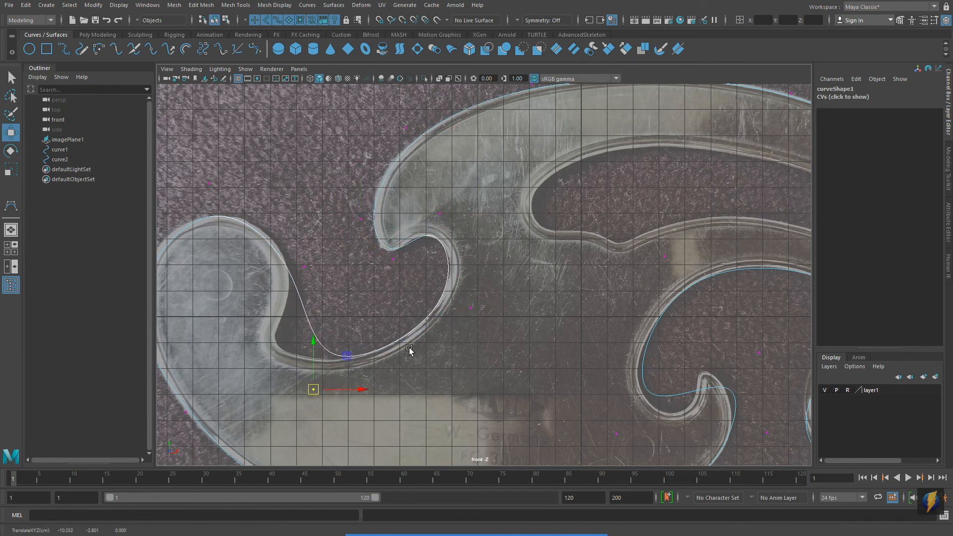
{"action": "middle_click_drag", "start_coordinate": [404, 347], "coordinate": [495, 321], "text": "alt"}
Insert a knot between the edit points along the left hollow's lower stretch beside the rounded left lobe.
{"action": "right_click_drag", "start_coordinate": [382, 292], "coordinate": [359, 271]}
{"action": "left_click_drag", "start_coordinate": [447, 348], "coordinate": [347, 199]}
{"action": "left_click", "coordinate": [307, 5]}
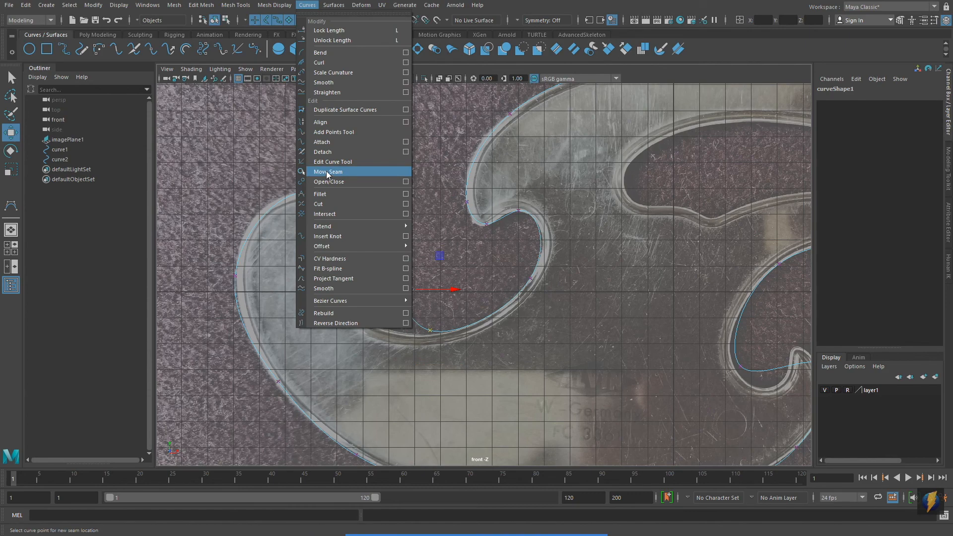
{"action": "left_click", "coordinate": [405, 237]}
{"action": "left_click_drag", "start_coordinate": [750, 219], "coordinate": [757, 131]}
{"action": "left_click", "coordinate": [694, 276]}
Return to control vertex editing and move the vertices to fit the left lobe's inner edge and the hollow's lower bend.
{"action": "right_click_drag", "start_coordinate": [399, 289], "coordinate": [365, 289]}
{"action": "left_click", "coordinate": [402, 302]}
{"action": "left_click_drag", "start_coordinate": [401, 302], "coordinate": [350, 318]}
{"action": "left_click", "coordinate": [382, 227]}
{"action": "left_click_drag", "start_coordinate": [382, 227], "coordinate": [407, 248]}
{"action": "left_click", "coordinate": [301, 152]}
{"action": "left_click", "coordinate": [207, 277]}
{"action": "left_click_drag", "start_coordinate": [223, 276], "coordinate": [227, 277]}
{"action": "left_click", "coordinate": [301, 152]}
{"action": "left_click", "coordinate": [407, 248]}
{"action": "left_click_drag", "start_coordinate": [408, 238], "coordinate": [409, 231]}
Insert a knot on the curve at the small hook in the plate's lower middle.
{"action": "middle_click_drag", "start_coordinate": [512, 397], "coordinate": [425, 300], "text": "alt"}
{"action": "right_click_drag", "start_coordinate": [424, 300], "coordinate": [425, 329]}
{"action": "left_click", "coordinate": [425, 300]}
{"action": "left_click", "coordinate": [694, 271]}
Return to control vertex editing and move the vertices around the small hook and its hollow toward the image outline.
{"action": "middle_click_drag", "start_coordinate": [390, 291], "coordinate": [433, 281], "text": "alt"}
{"action": "right_click_drag", "start_coordinate": [433, 281], "coordinate": [380, 283]}
{"action": "left_click", "coordinate": [502, 266]}
{"action": "left_click_drag", "start_coordinate": [502, 266], "coordinate": [499, 280]}
{"action": "left_click", "coordinate": [421, 296]}
{"action": "left_click_drag", "start_coordinate": [421, 296], "coordinate": [410, 325]}
{"action": "left_click", "coordinate": [350, 309]}
{"action": "left_click_drag", "start_coordinate": [350, 309], "coordinate": [346, 298]}
{"action": "left_click", "coordinate": [489, 283]}
{"action": "left_click_drag", "start_coordinate": [488, 283], "coordinate": [453, 231]}
Walk through the vertices below the small hook and shift them slightly to refine the fit.
{"action": "left_click", "coordinate": [454, 401]}
{"action": "middle_click_drag", "start_coordinate": [467, 385], "coordinate": [473, 385], "text": "shift"}
{"action": "key", "text": "Left"}
{"action": "key", "text": "Right"}
{"action": "key", "text": "Right"}
{"action": "key", "text": "Right"}
{"action": "middle_click_drag", "start_coordinate": [410, 323], "coordinate": [416, 329]}
{"action": "key", "text": "Left"}
{"action": "key", "text": "Left"}
Insert another knot between the edit points around the small hook's tip.
{"action": "right_click_drag", "start_coordinate": [452, 314], "coordinate": [452, 343]}
{"action": "left_click_drag", "start_coordinate": [421, 243], "coordinate": [472, 395]}
{"action": "left_click", "coordinate": [671, 271]}
Return to control vertex editing and move the vertices on the small hook's outer right side to follow its edge.
{"action": "right_click_drag", "start_coordinate": [451, 309], "coordinate": [397, 297]}
{"action": "left_click", "coordinate": [444, 256]}
{"action": "key", "text": "Left"}
{"action": "left_click_drag", "start_coordinate": [504, 299], "coordinate": [516, 299]}
{"action": "key", "text": "Left"}
{"action": "left_click_drag", "start_coordinate": [435, 410], "coordinate": [473, 384]}
Fine-tune the vertices at the small hook's tip, under its hollow, and along the hollow's left side and upper arc.
{"action": "key", "text": "Left"}
{"action": "key", "text": "Right"}
{"action": "key", "text": "Right"}
{"action": "key", "text": "Left"}
{"action": "key", "text": "Right"}
{"action": "key", "text": "Right"}
{"action": "left_click_drag", "start_coordinate": [444, 256], "coordinate": [434, 253]}
{"action": "left_click_drag", "start_coordinate": [416, 333], "coordinate": [426, 335]}
{"action": "key", "text": "Right"}
{"action": "left_click_drag", "start_coordinate": [346, 297], "coordinate": [342, 298]}
{"action": "key", "text": "Right"}
{"action": "left_click_drag", "start_coordinate": [396, 144], "coordinate": [400, 141]}
Move the Insert Knot options aside and insert a knot between the edit points at the right hollow's pointed corner.
{"action": "left_click_drag", "start_coordinate": [689, 102], "coordinate": [897, 213]}
{"action": "middle_click_drag", "start_coordinate": [586, 254], "coordinate": [426, 237], "text": "alt"}
{"action": "right_click_drag", "start_coordinate": [425, 237], "coordinate": [425, 264]}
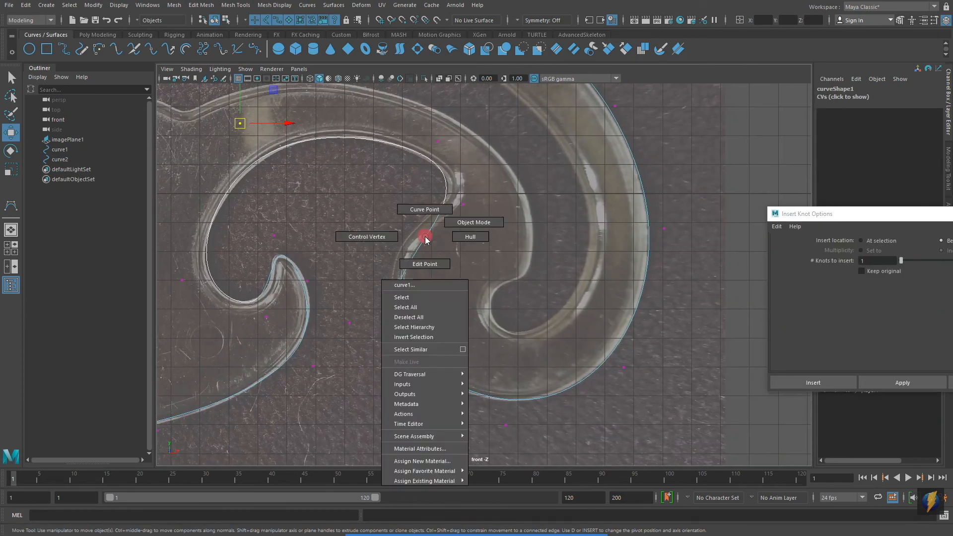
{"action": "left_click_drag", "start_coordinate": [343, 193], "coordinate": [462, 345]}
{"action": "left_click", "coordinate": [902, 383]}
Return to control vertex editing and move the vertices around the right hollow's pointed corner onto the plate's edge.
{"action": "right_click_drag", "start_coordinate": [445, 199], "coordinate": [388, 198]}
{"action": "left_click", "coordinate": [406, 263]}
{"action": "left_click_drag", "start_coordinate": [408, 263], "coordinate": [404, 237]}
{"action": "key", "text": "Left"}
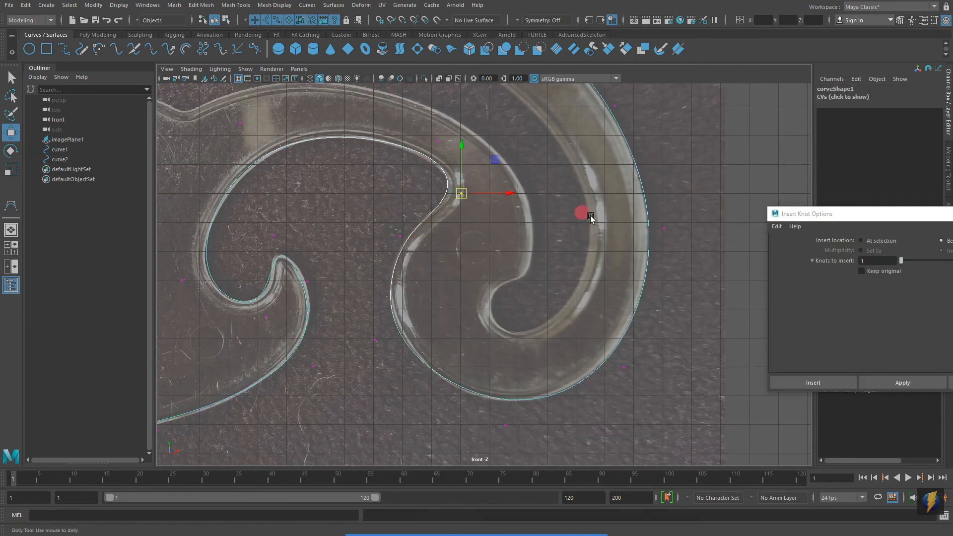
Switch curve1 back to object mode and close the Insert Knot options.
{"action": "scroll", "coordinate": [549, 219], "scroll_direction": "down", "scroll_amount": 5}
{"action": "middle_click_drag", "start_coordinate": [343, 224], "coordinate": [496, 254], "text": "alt"}
{"action": "right_click_drag", "start_coordinate": [573, 135], "coordinate": [610, 122]}
{"action": "scroll", "coordinate": [610, 149], "scroll_direction": "down", "scroll_amount": 3}
{"action": "left_click_drag", "start_coordinate": [908, 219], "coordinate": [707, 219]}
{"action": "left_click", "coordinate": [828, 214]}
{"action": "scroll", "coordinate": [745, 248], "scroll_direction": "up", "scroll_amount": 2}
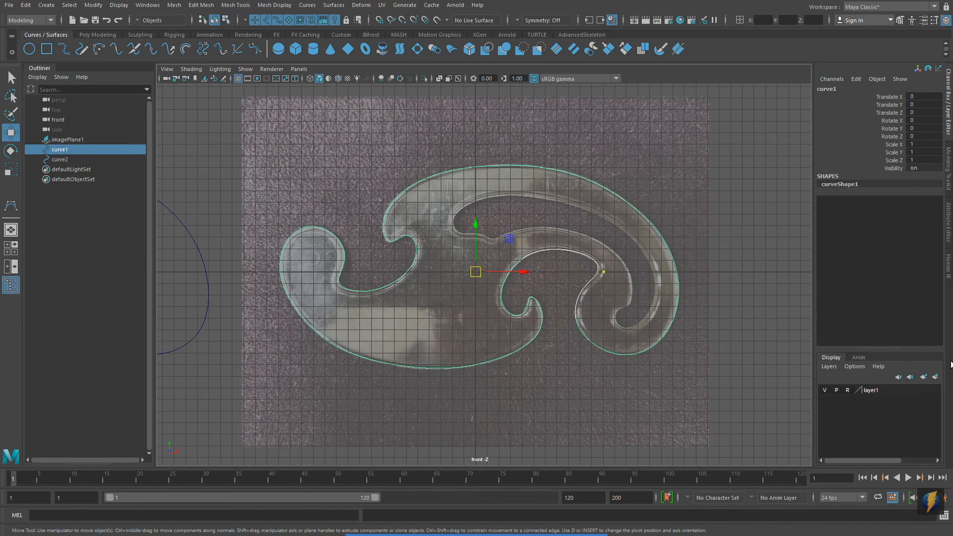
Hide layer1 and compare the shapes of the two French curve outlines side by side.
{"action": "left_click", "coordinate": [824, 390]}
{"action": "scroll", "coordinate": [550, 298], "scroll_direction": "down", "scroll_amount": 3}
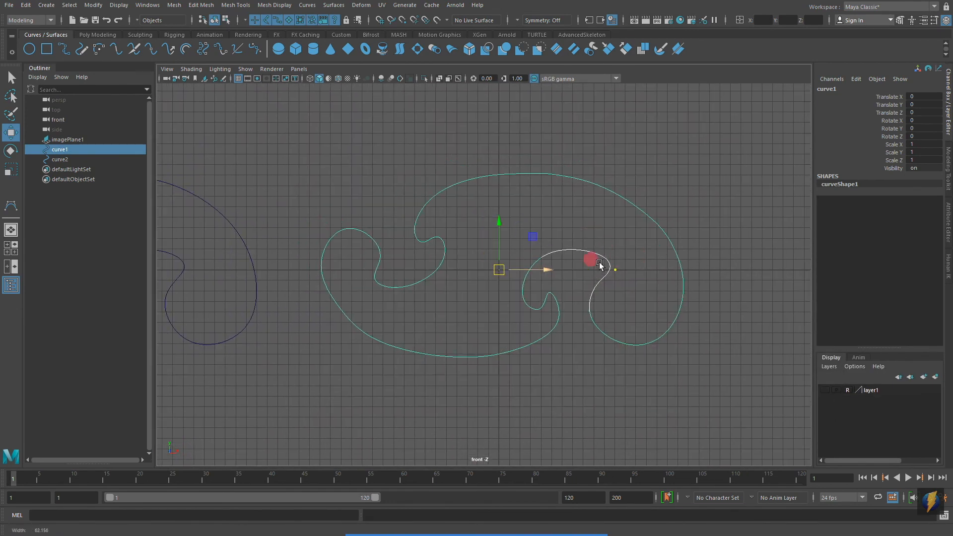
{"action": "middle_click_drag", "start_coordinate": [508, 254], "coordinate": [562, 263], "text": "alt"}
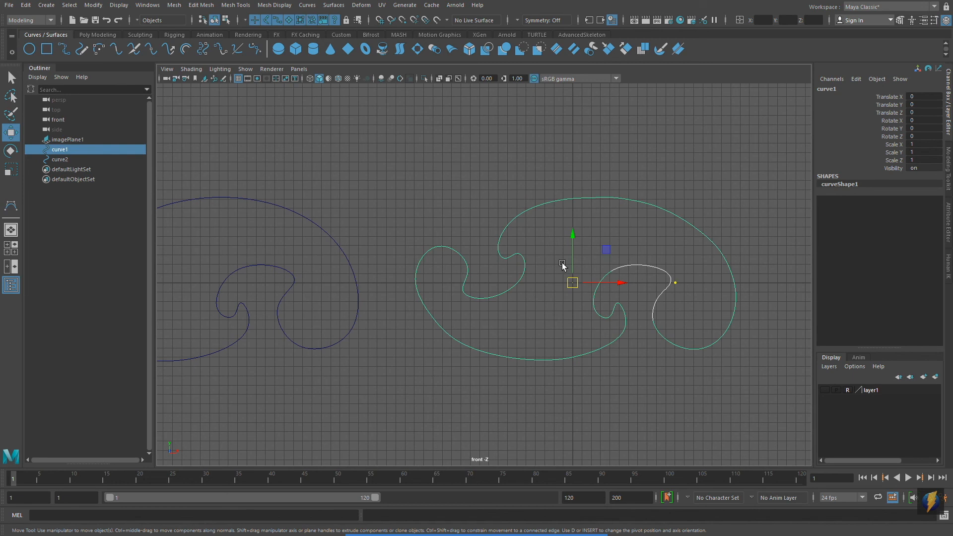
{"action": "middle_click_drag", "start_coordinate": [514, 254], "coordinate": [589, 234], "text": "alt"}
{"action": "right_click_drag", "start_coordinate": [589, 234], "coordinate": [552, 232], "text": "alt"}
{"action": "middle_click_drag", "start_coordinate": [517, 217], "coordinate": [546, 220], "text": "alt"}
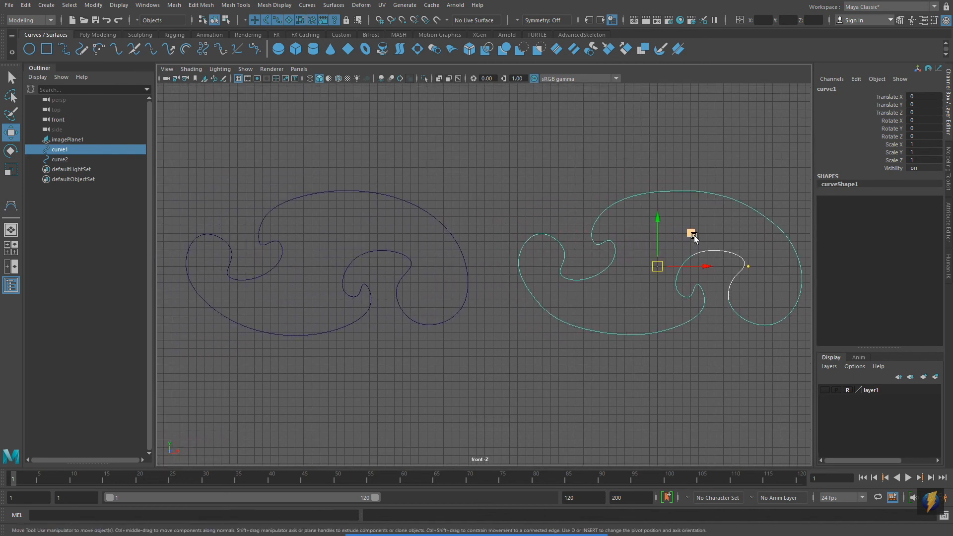
Clear the selection, frame all objects in the front view and show layer1 again.
{"action": "left_click", "coordinate": [46, 5]}
{"action": "mouse_move", "coordinate": [81, 86]}
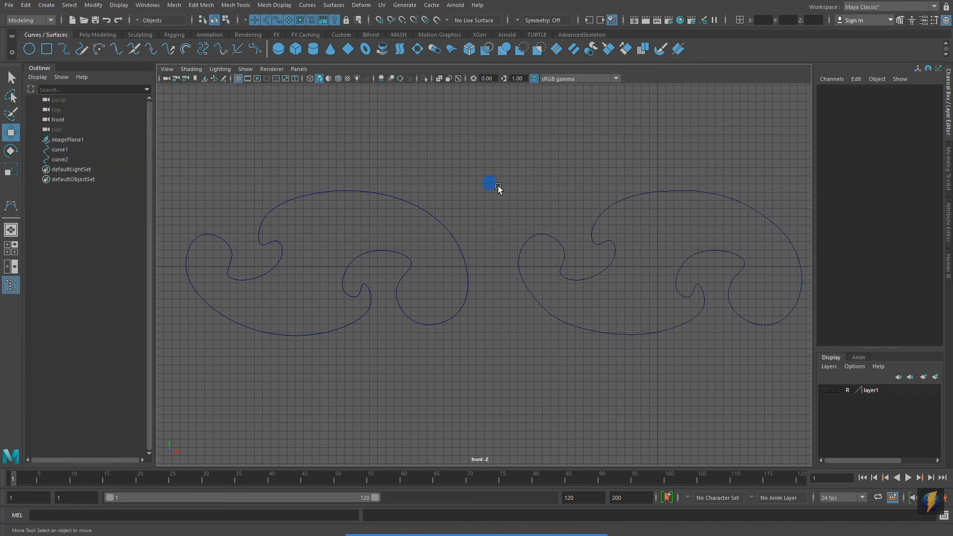
{"action": "key", "text": "a"}
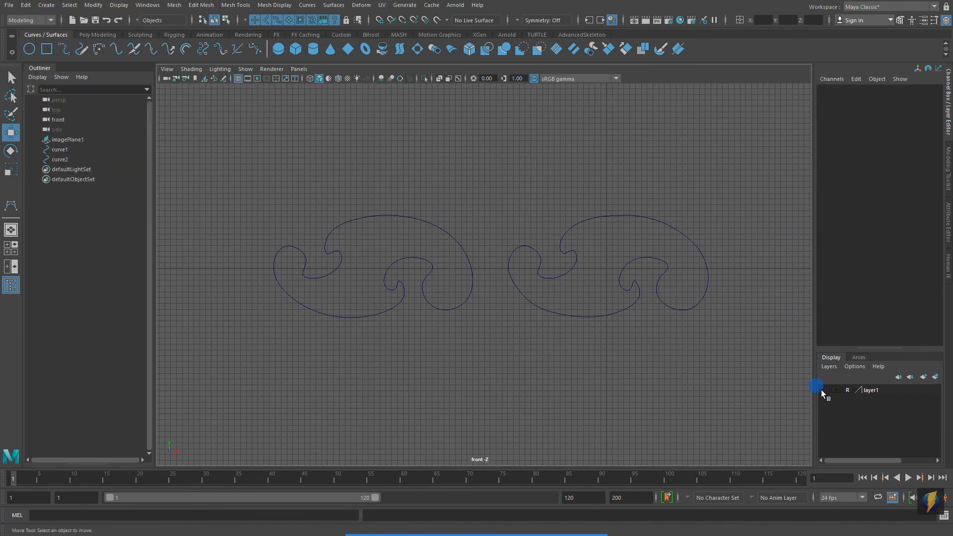
{"action": "left_click", "coordinate": [823, 391]}
Select curve1 and curve2 and move them straight up above the reference image, to a Translate Y of 23.07.
{"action": "right_click_drag", "start_coordinate": [621, 208], "coordinate": [576, 206], "text": "alt"}
{"action": "left_click_drag", "start_coordinate": [346, 193], "coordinate": [624, 333]}
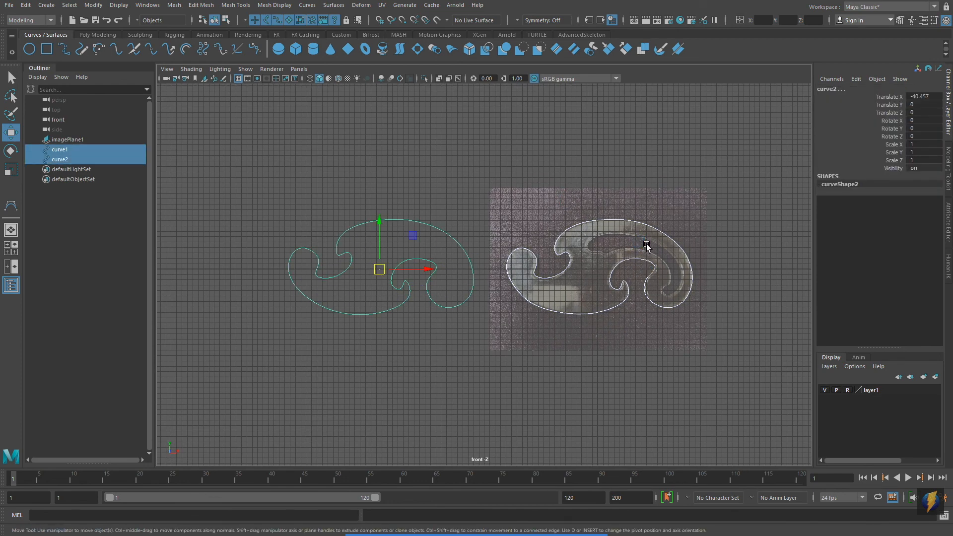
{"action": "middle_click_drag", "start_coordinate": [647, 244], "coordinate": [637, 280], "text": "alt"}
{"action": "left_click_drag", "start_coordinate": [369, 255], "coordinate": [362, 130]}
{"action": "right_click_drag", "start_coordinate": [412, 237], "coordinate": [553, 243], "text": "alt"}
{"action": "middle_click_drag", "start_coordinate": [686, 245], "coordinate": [653, 298], "text": "alt"}
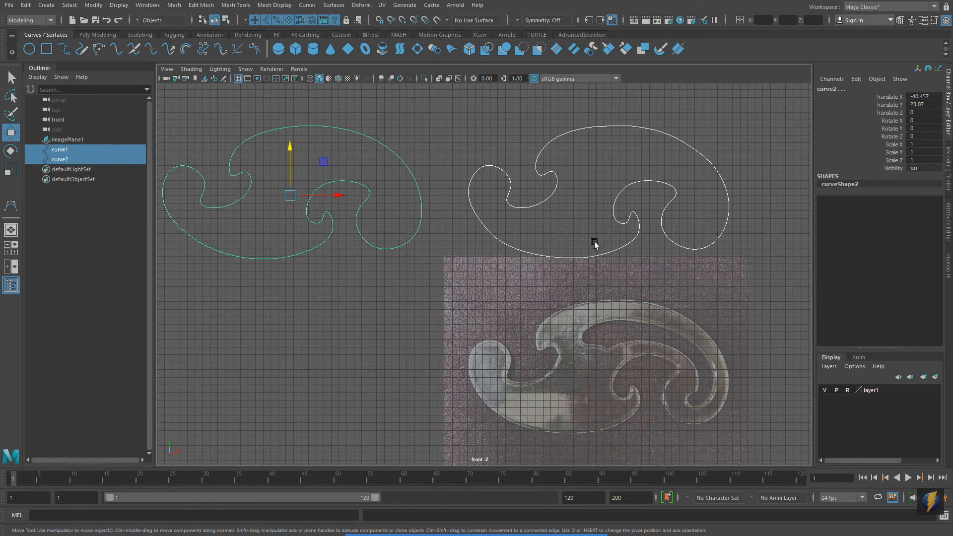
{"action": "left_click", "coordinate": [781, 281]}
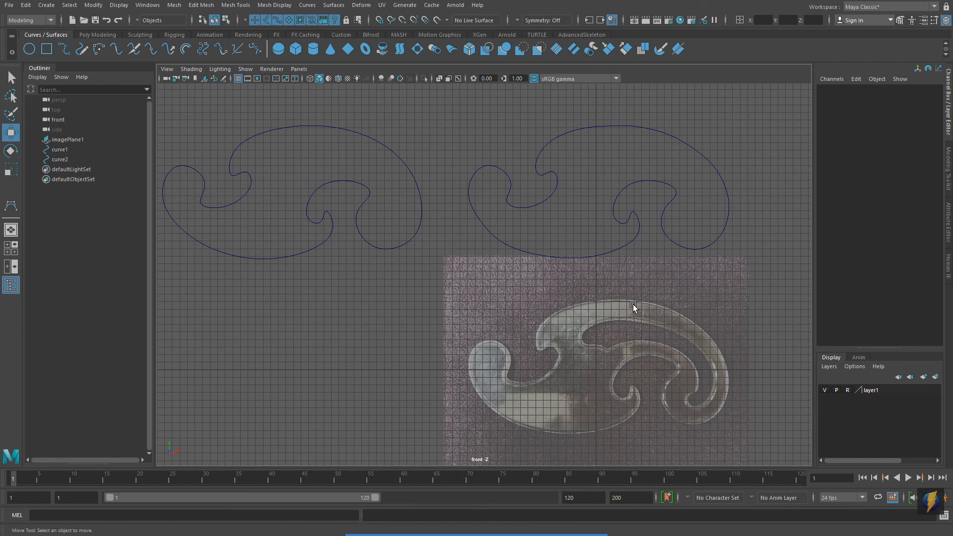
{"action": "key", "text": "ctrl+z"}
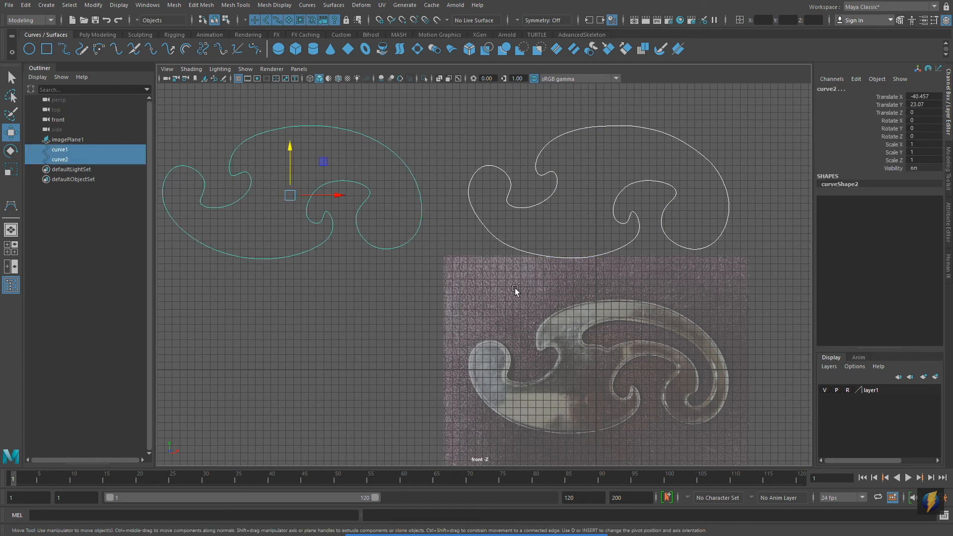